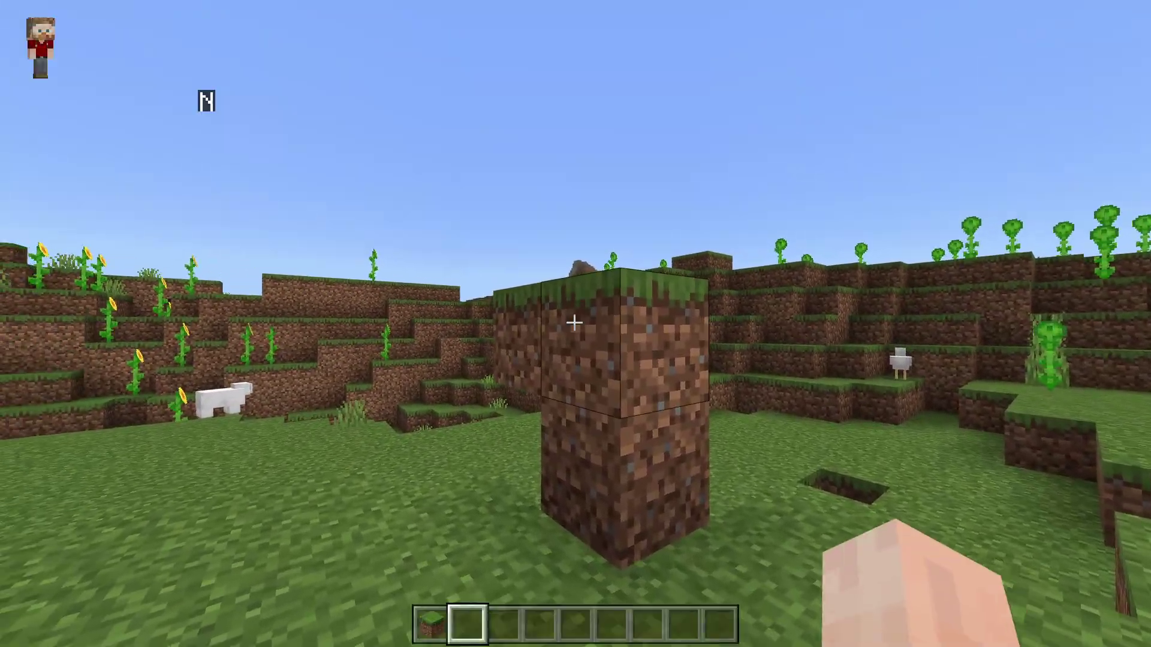
# Step: Place a grass block beside the pillar and show the skin from the front in third person
pyautogui.press('1')
pyautogui.press('w')
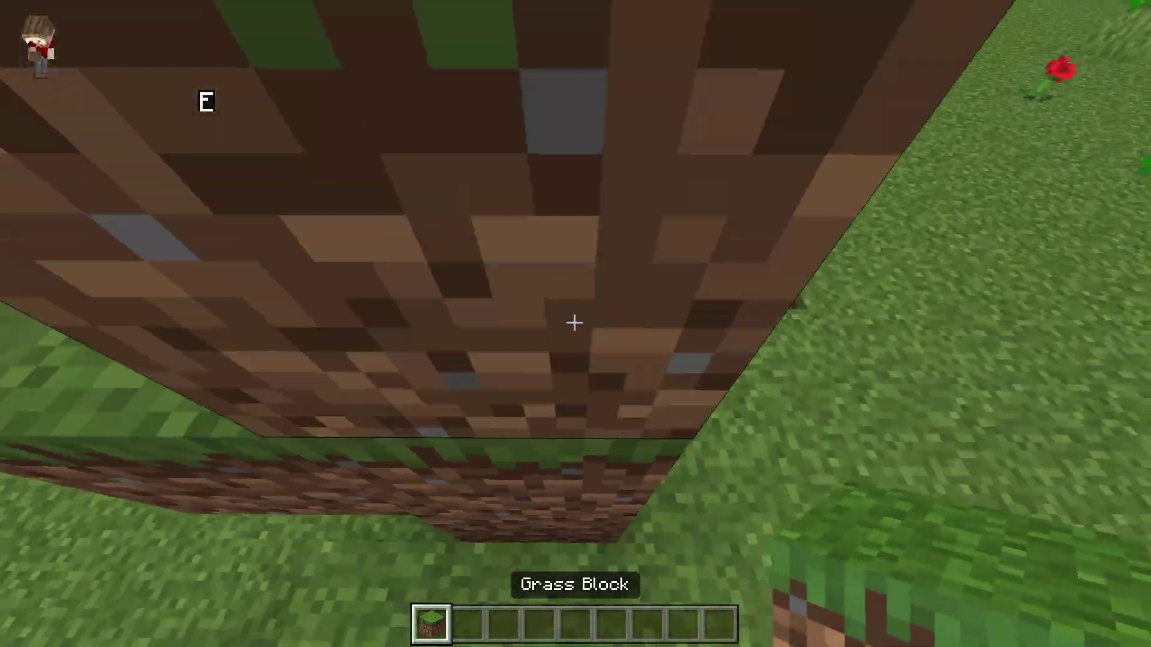
pyautogui.rightClick(575, 324)
pyautogui.press('F5')
pyautogui.press('F5')
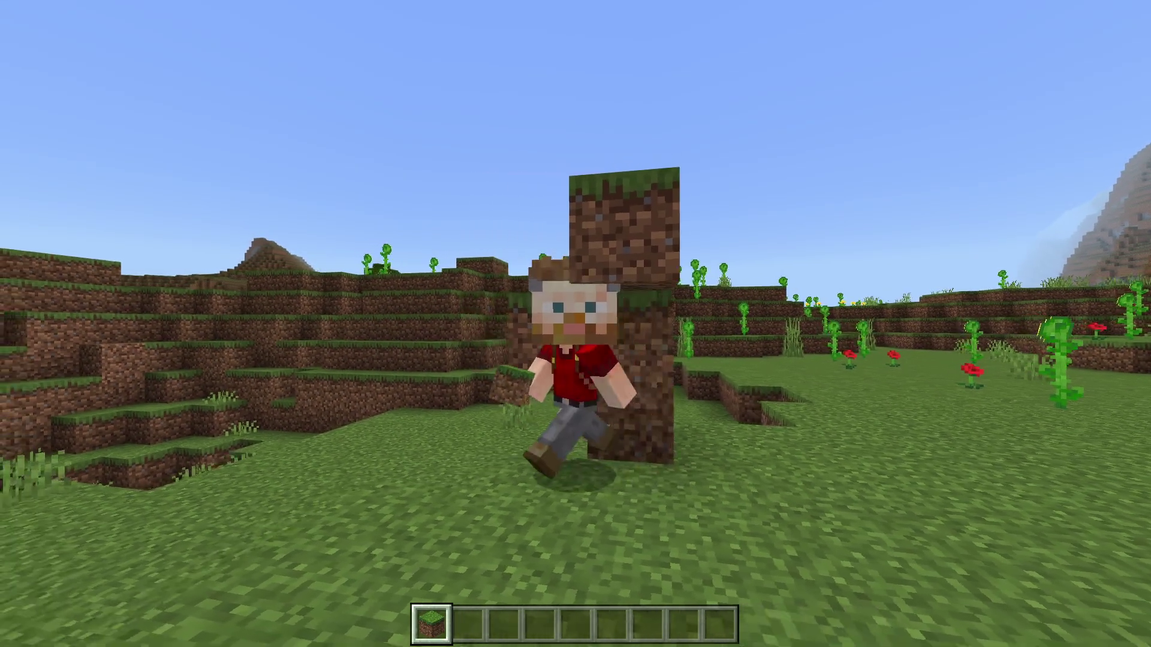
pyautogui.press('w')
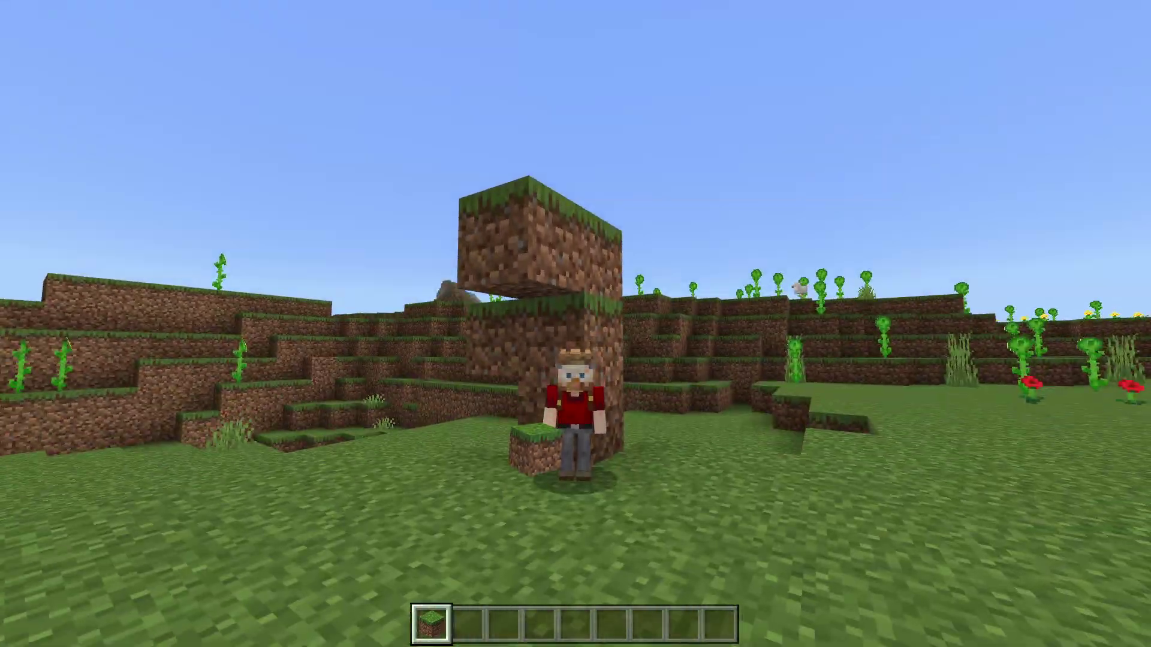
pyautogui.press('F5')
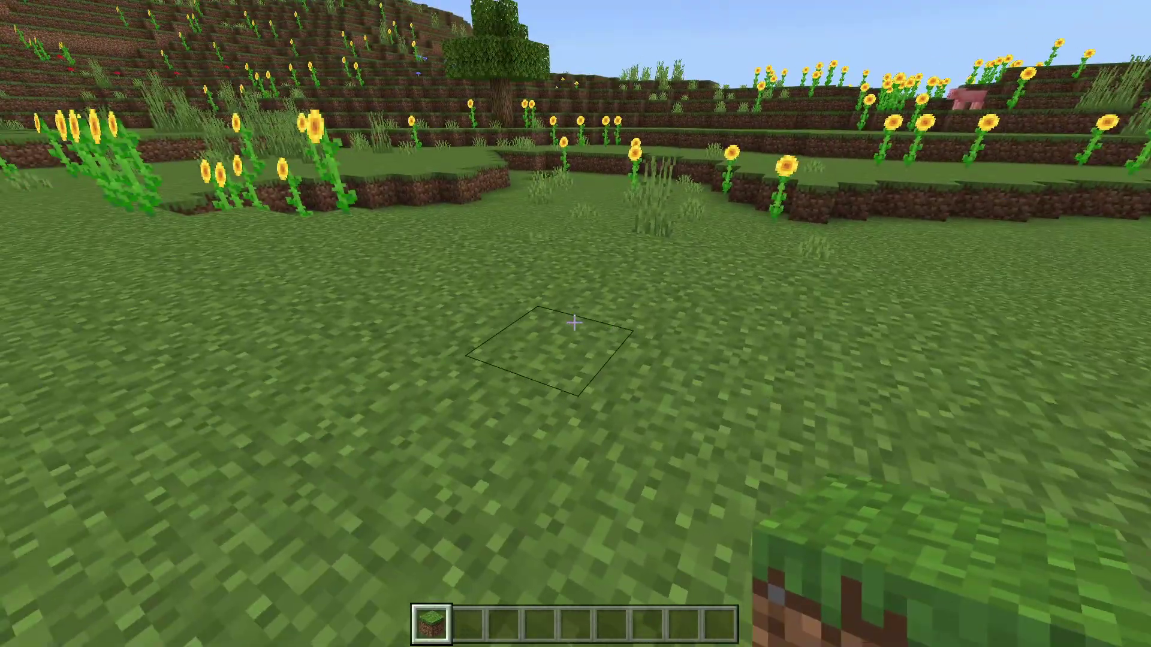
# Step: Place and break two grass blocks on the ground in first-person view
pyautogui.rightClick(574, 323)
pyautogui.click(575, 322)
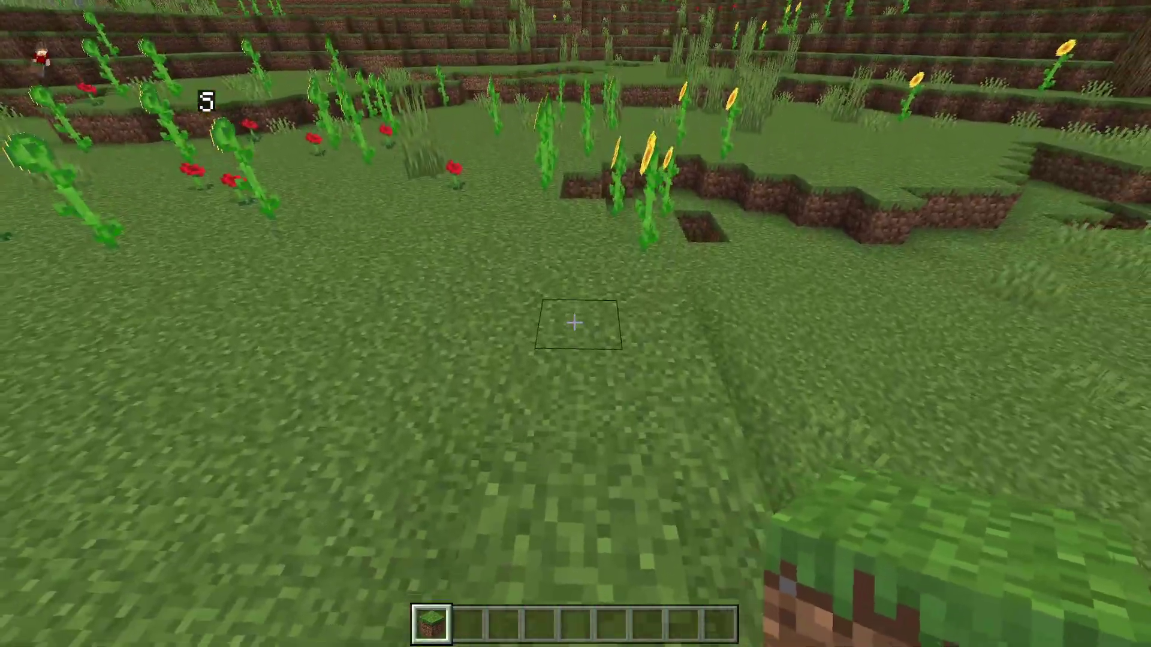
pyautogui.rightClick(574, 322)
pyautogui.click(574, 323)
# Step: Cycle third-person views to show the skin from behind and front while running forward
pyautogui.press('F5')
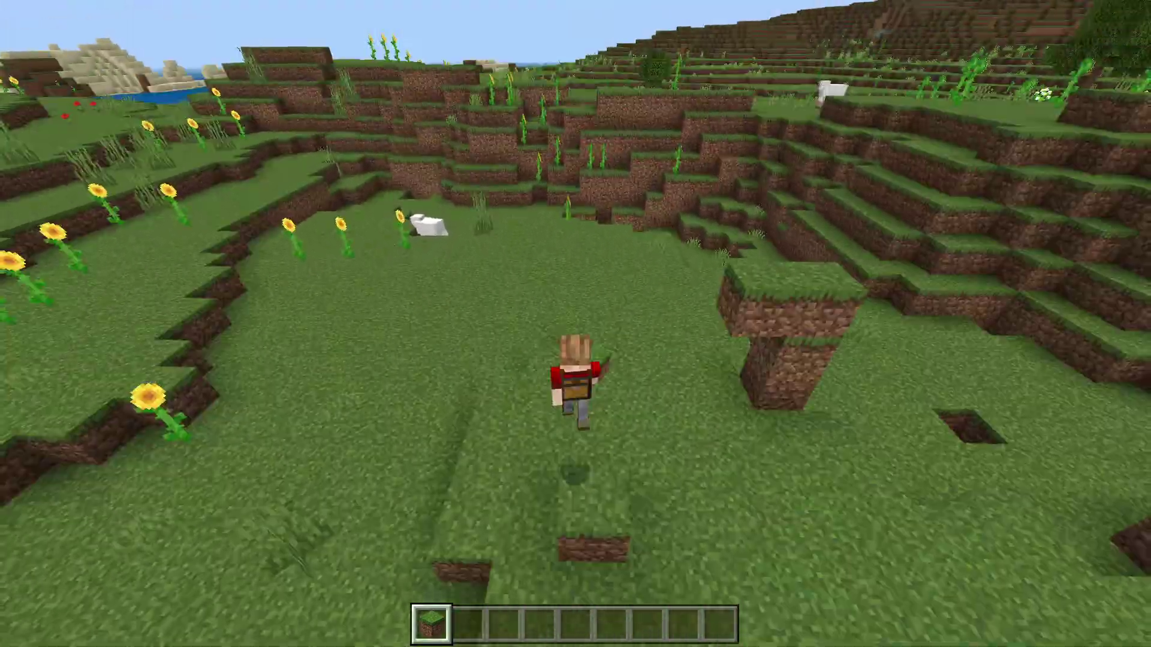
pyautogui.press('F5')
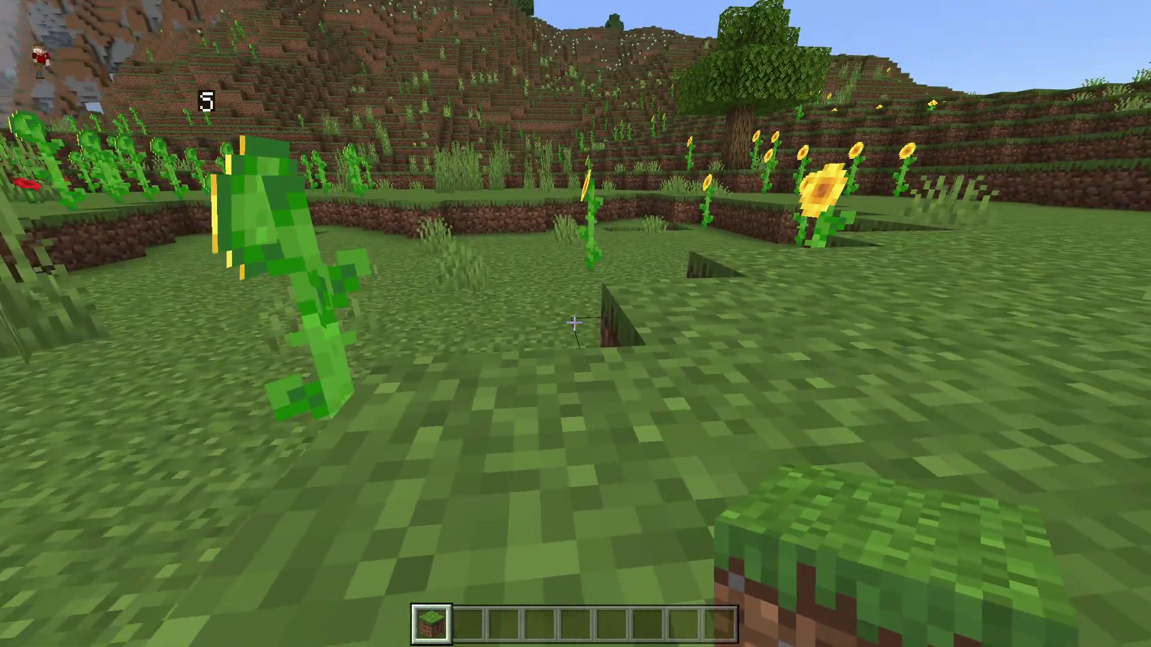
pyautogui.press('F5')
pyautogui.press('w')
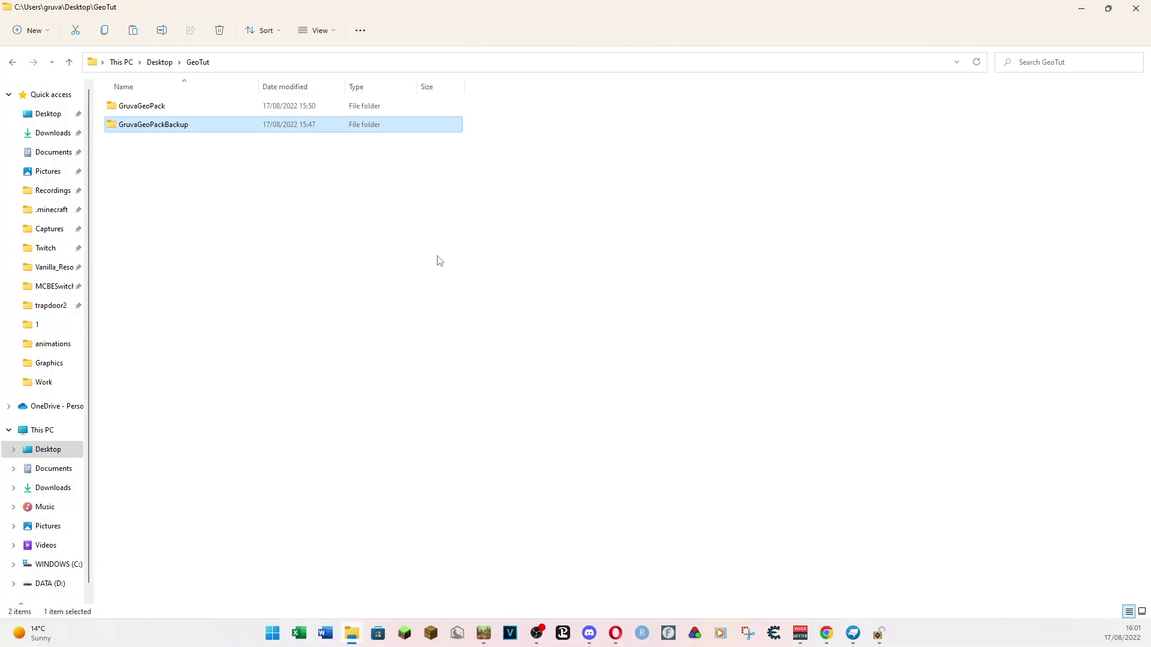
# Step: Peek into GruvaGeoPack's persona folders, return to GeoTut, and switch to Blockbench
pyautogui.click(147, 112)
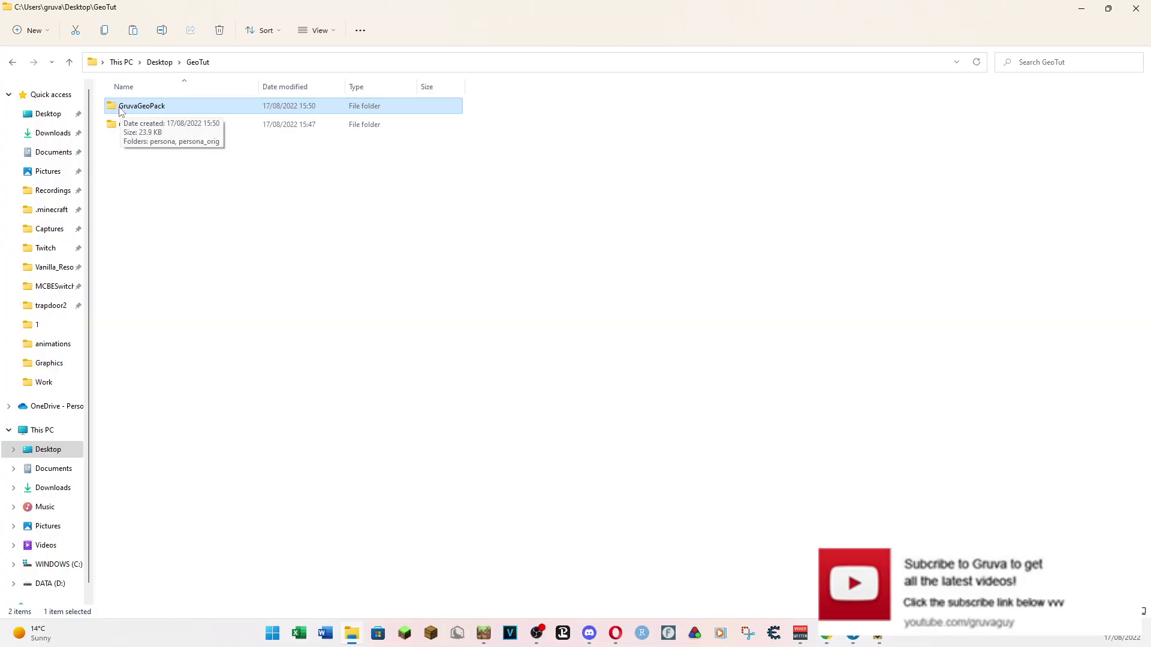
pyautogui.doubleClick(137, 108)
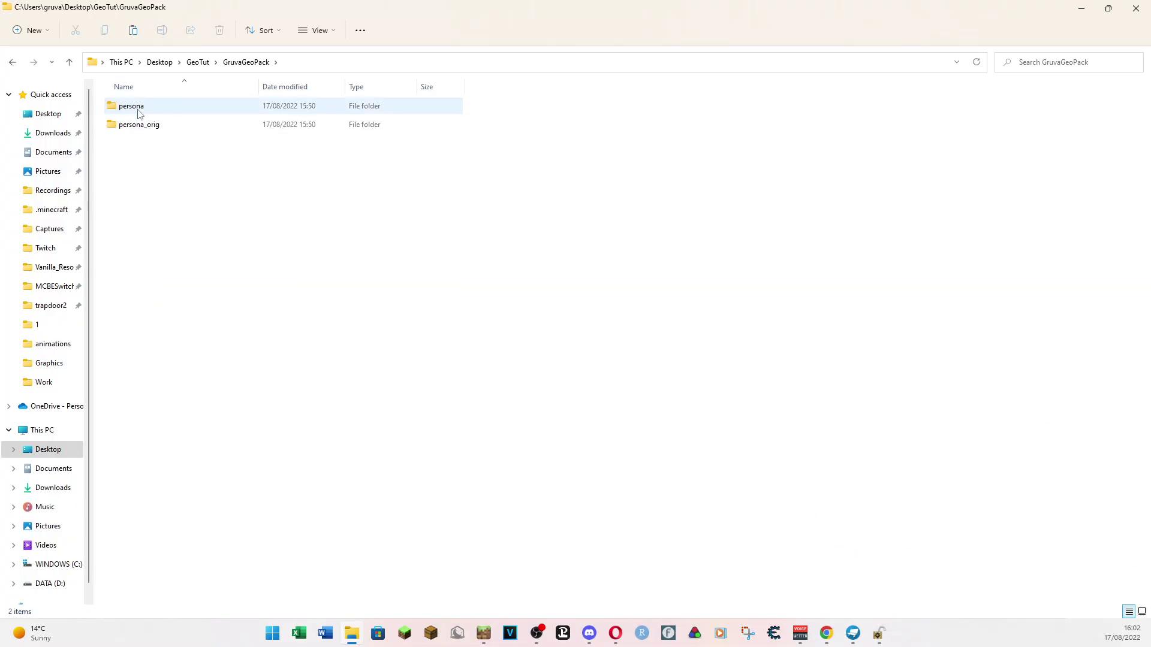
pyautogui.click(197, 63)
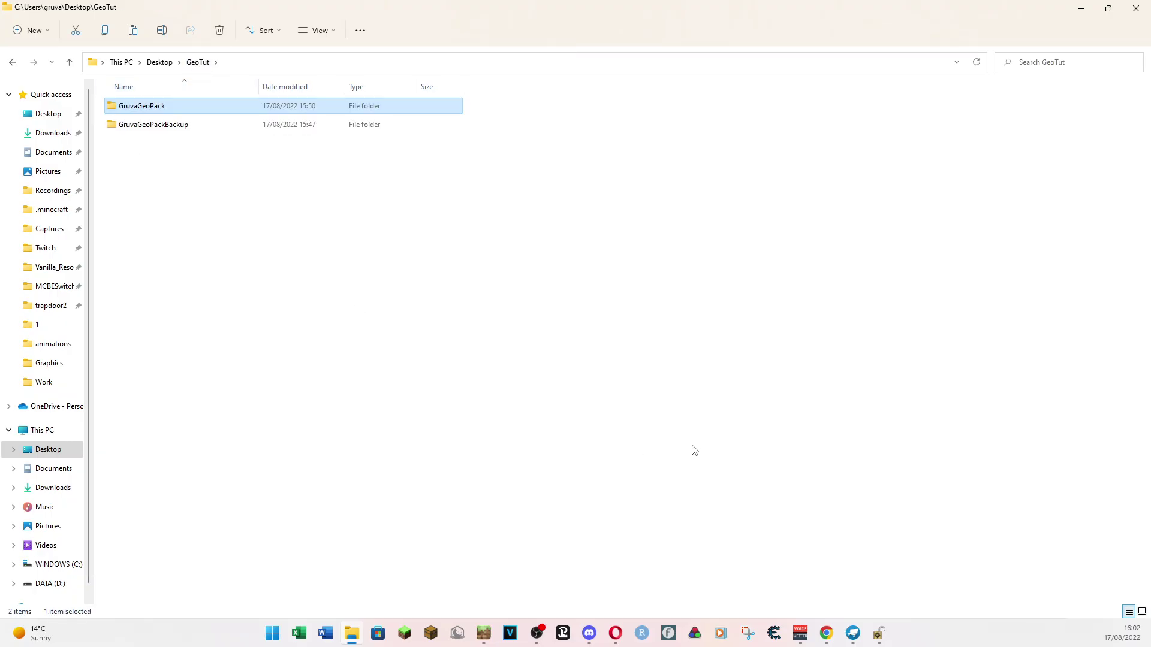
pyautogui.click(855, 635)
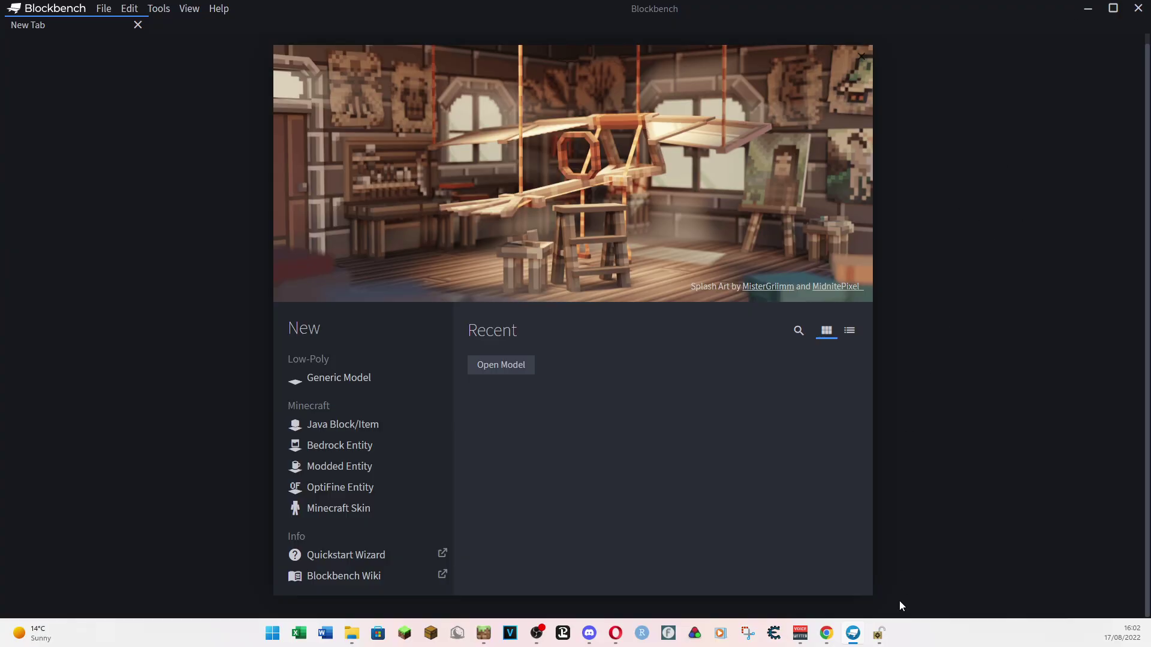
# Step: Switch to the IObit Unlocker window, whose unlock list is still empty
pyautogui.click(878, 636)
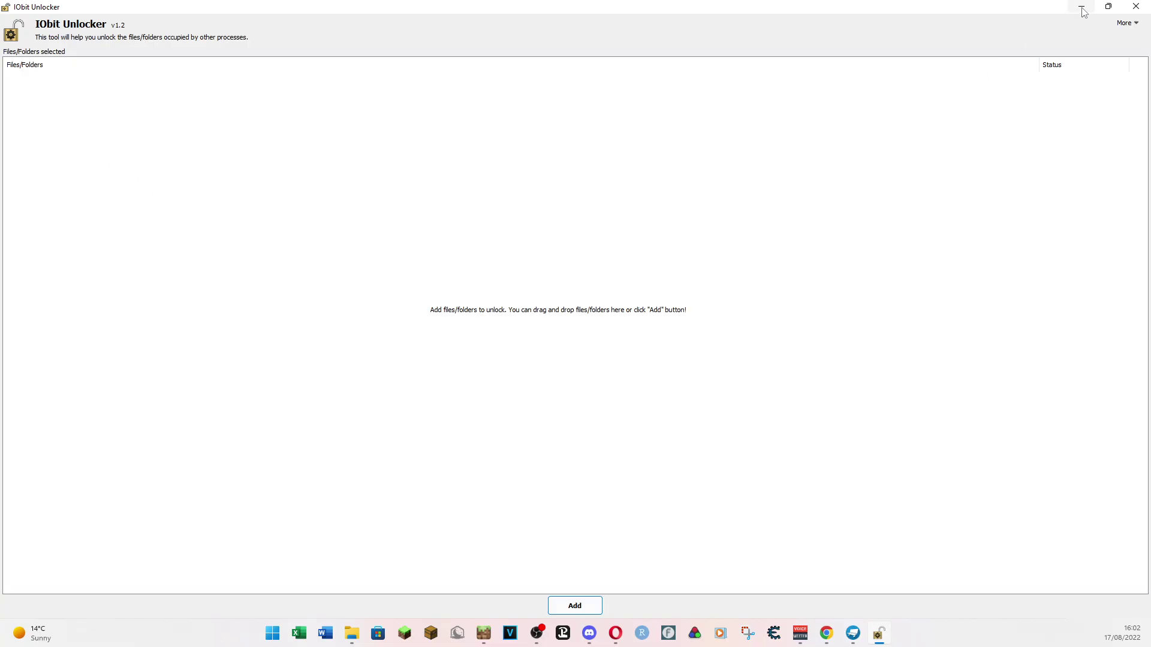
# Step: Bring File Explorer's GeoTut folder view back in front of IObit Unlocker
pyautogui.click(352, 635)
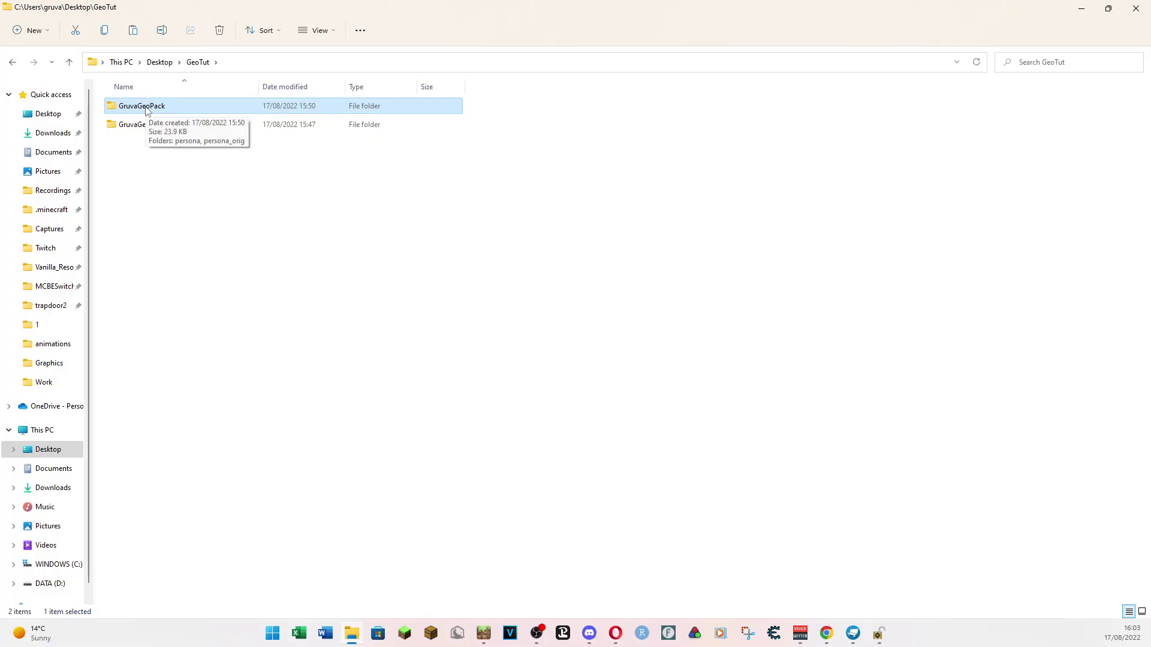
# Step: Browse into GruvaGeoPack\persona and open manifest.json and skins.json in Notepad++
pyautogui.doubleClick(146, 110)
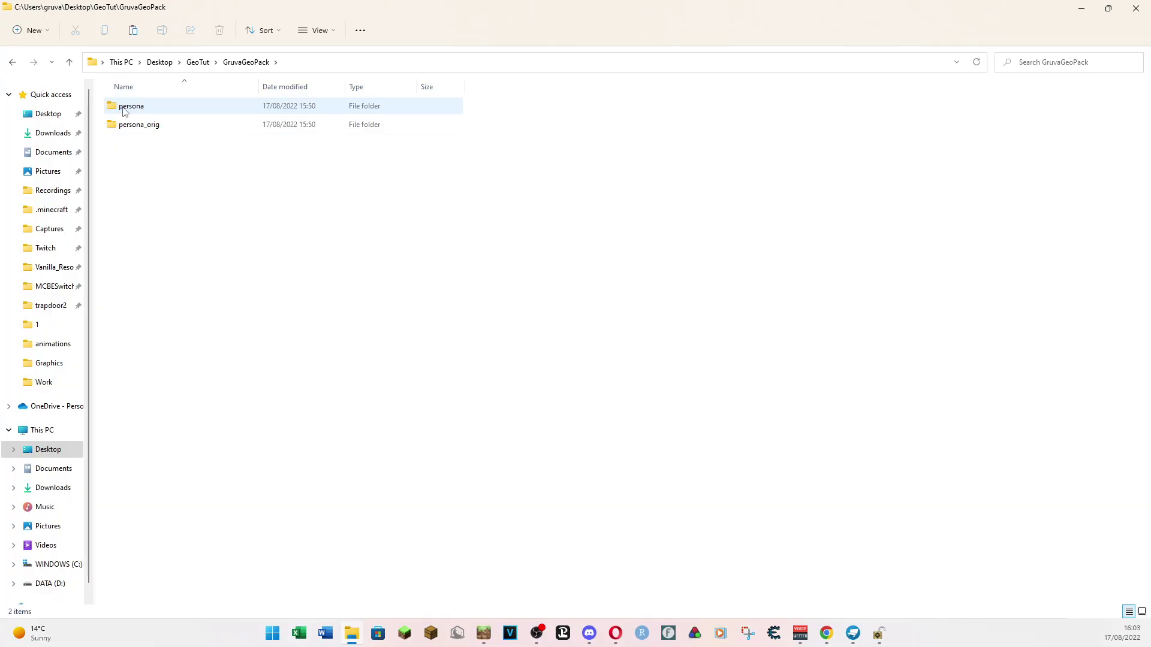
pyautogui.doubleClick(124, 111)
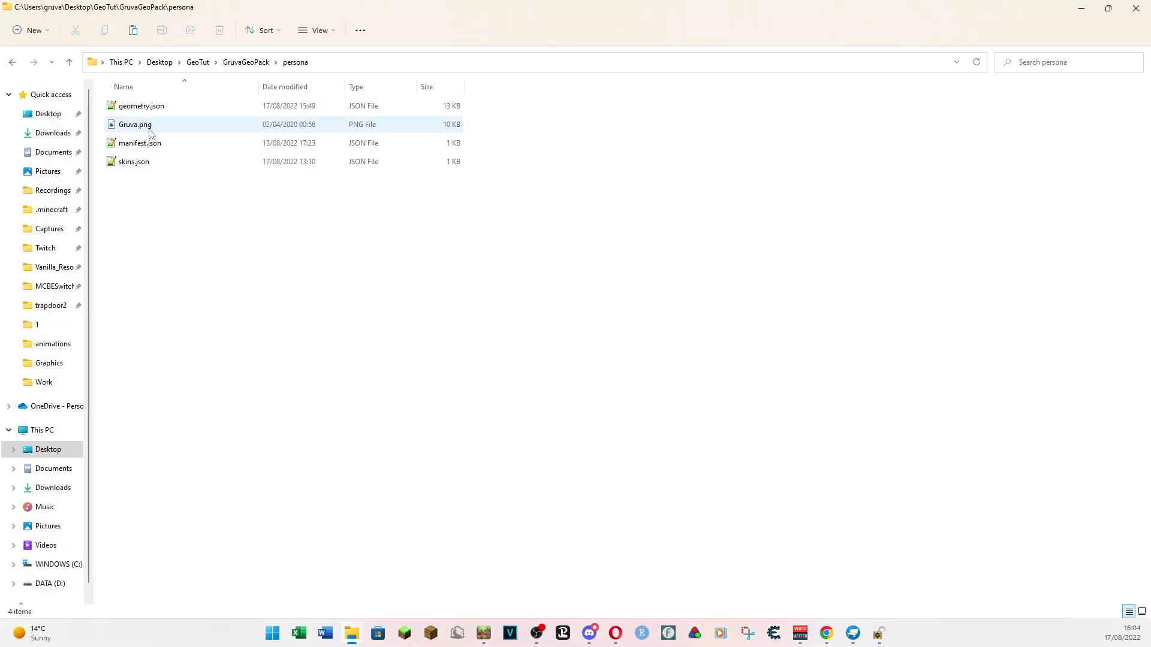
pyautogui.moveTo(141, 128)
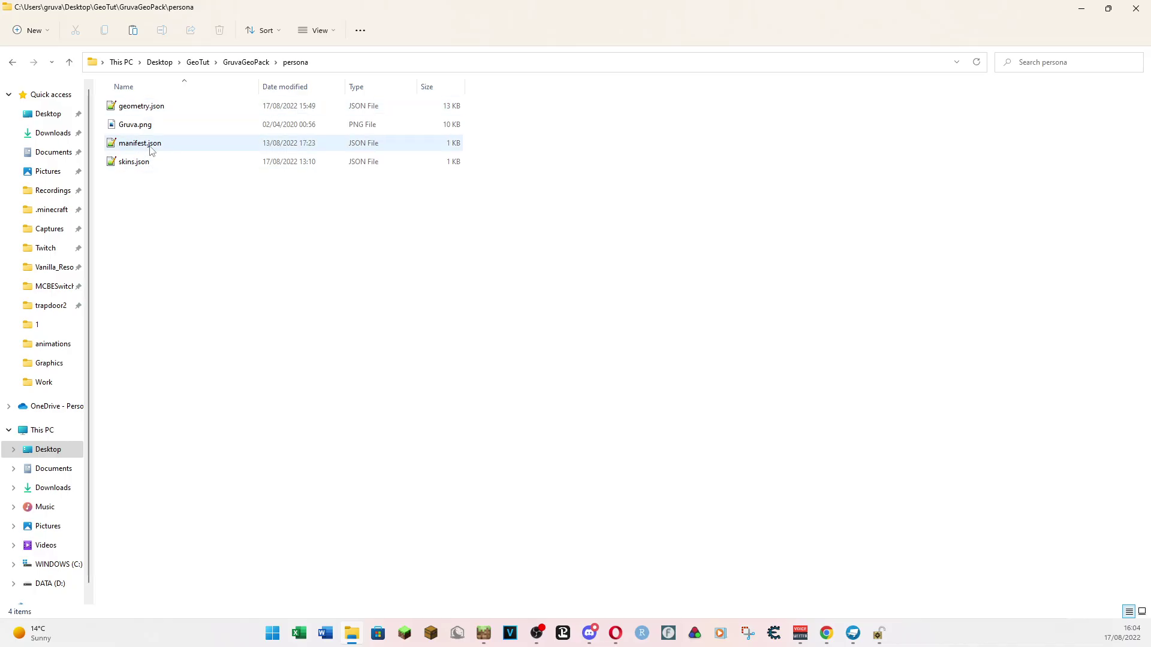
pyautogui.doubleClick(147, 144)
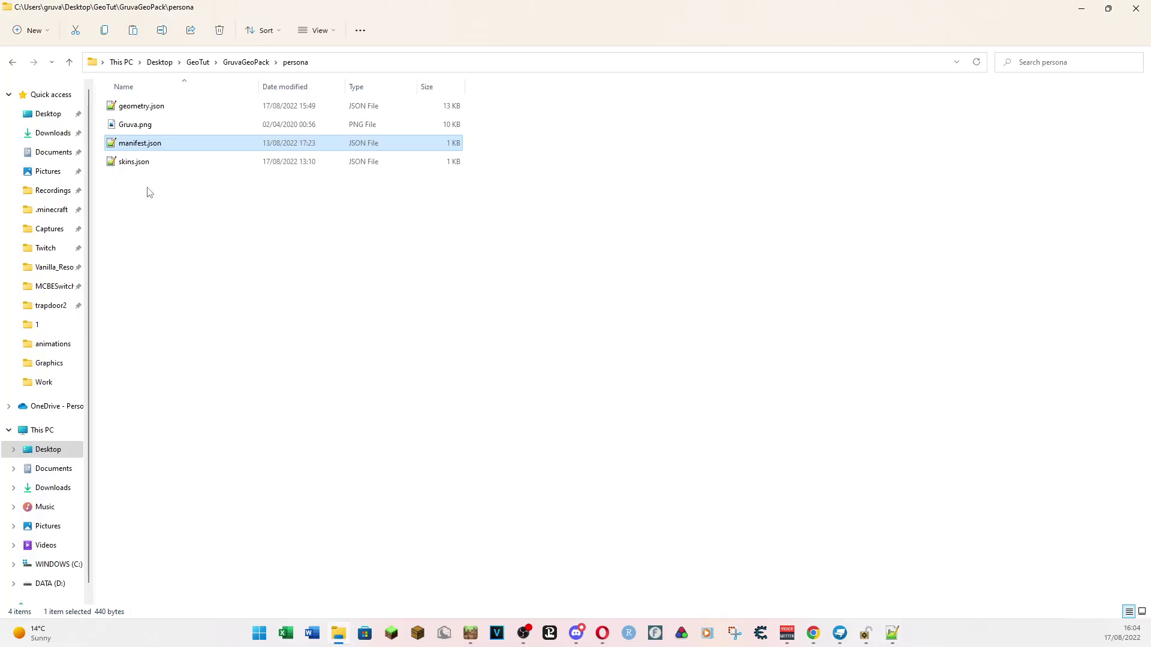
pyautogui.doubleClick(133, 162)
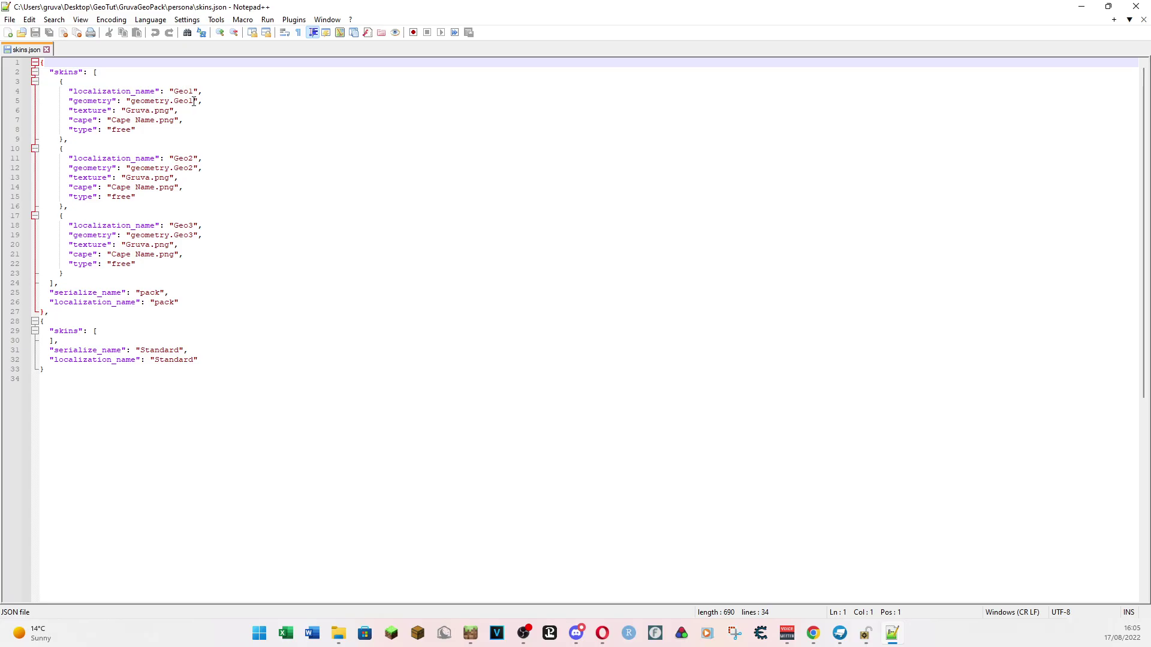
pyautogui.moveTo(193, 101); pyautogui.dragTo(174, 101)
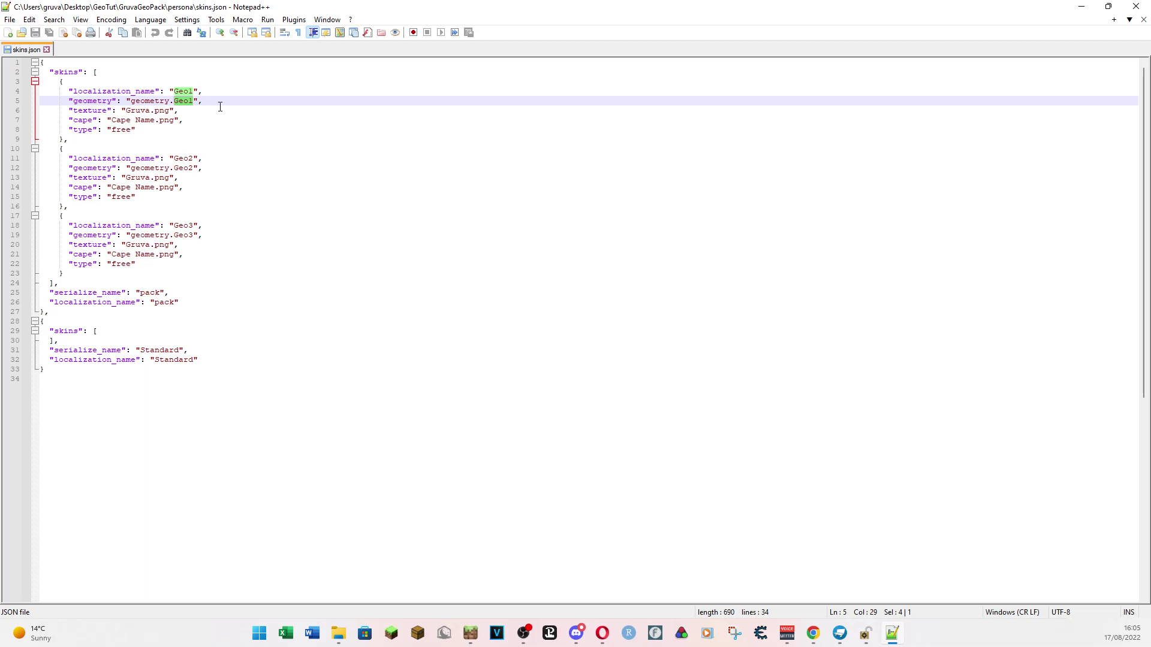
pyautogui.moveTo(125, 110); pyautogui.dragTo(171, 111)
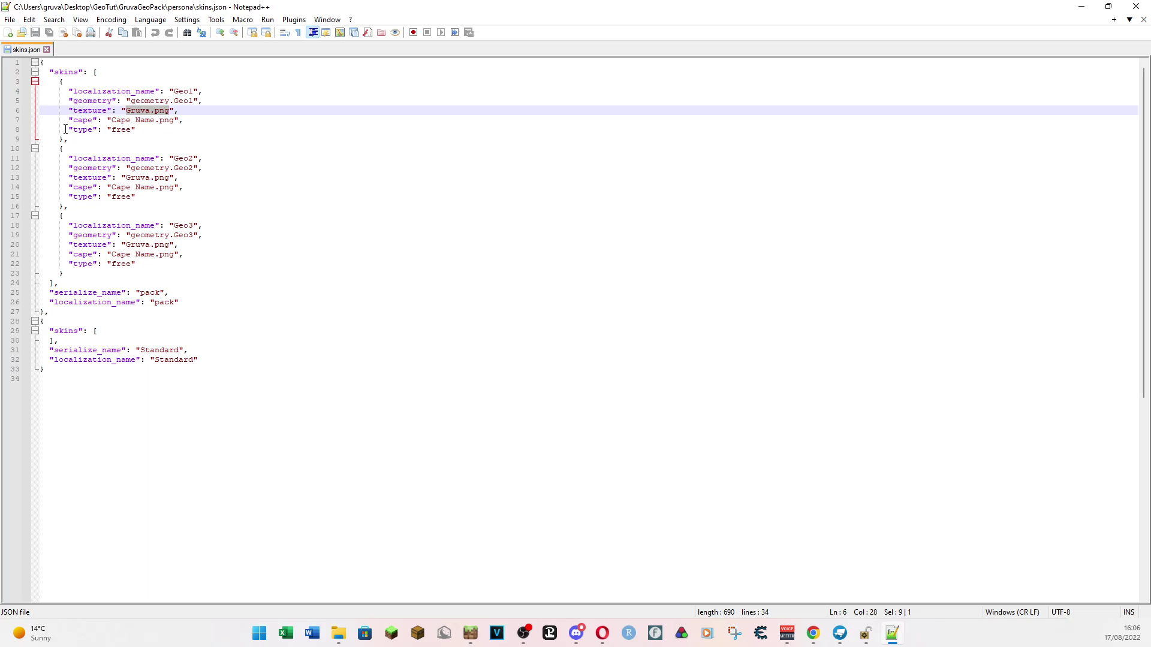
pyautogui.moveTo(67, 139); pyautogui.dragTo(64, 207)
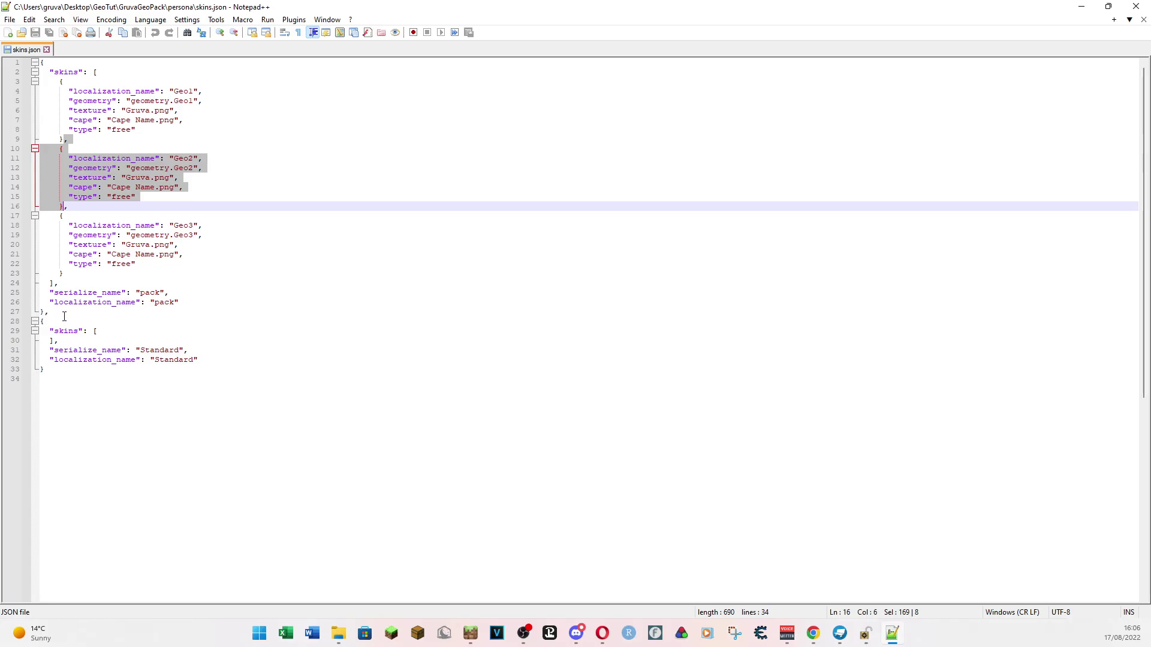
# Step: Paste a copy of the Geo2 entry after Geo3 and change its geometry to geometry.Geo1
pyautogui.click(70, 276)
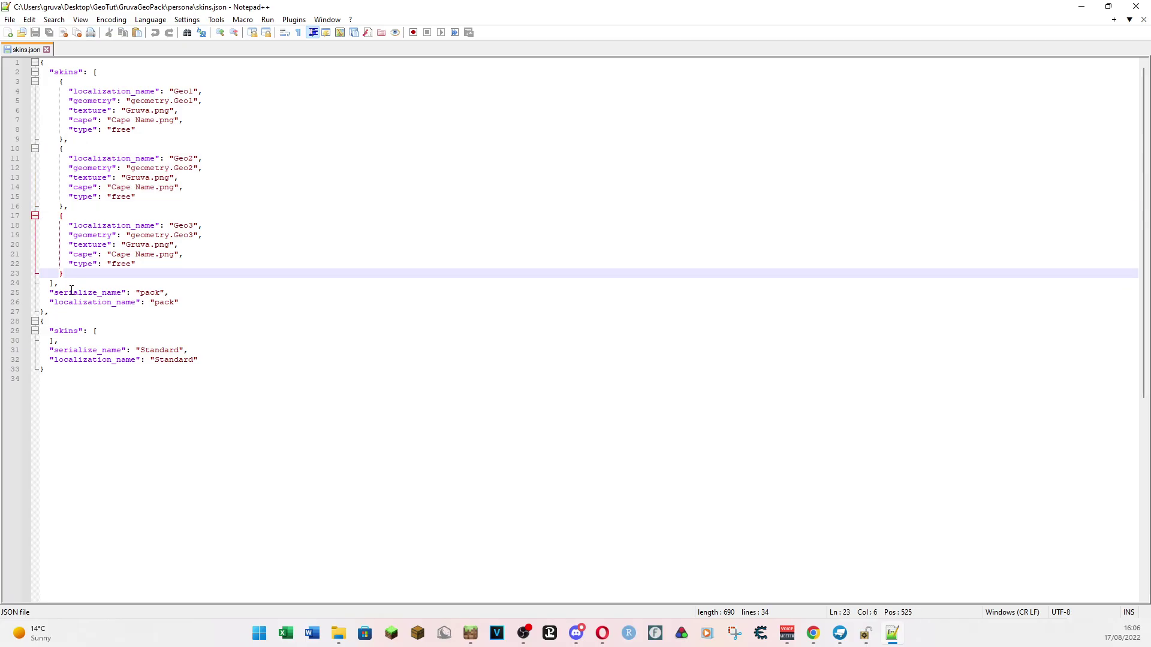
pyautogui.write(',     {       "localization_name": "Geo2",       "geometry": "geometry.Geo2",       "texture": "Gruva.png",       "cape": "Cape Name.png",       "type": "free"     }')
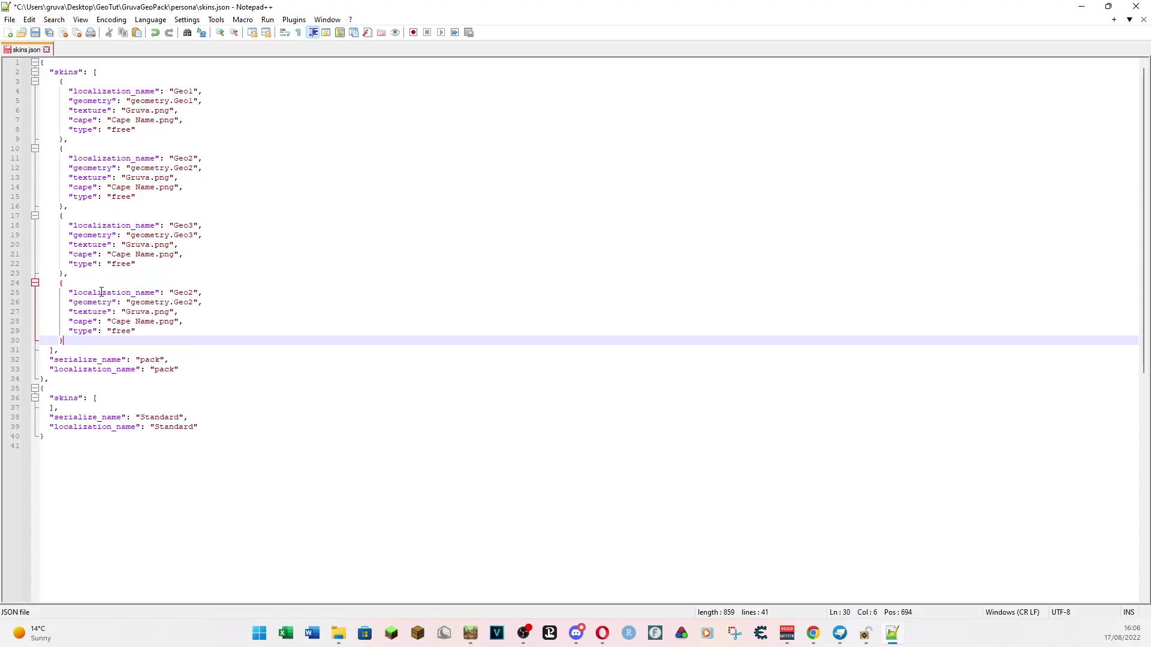
pyautogui.click(191, 303)
pyautogui.press('Delete')
pyautogui.write('1')
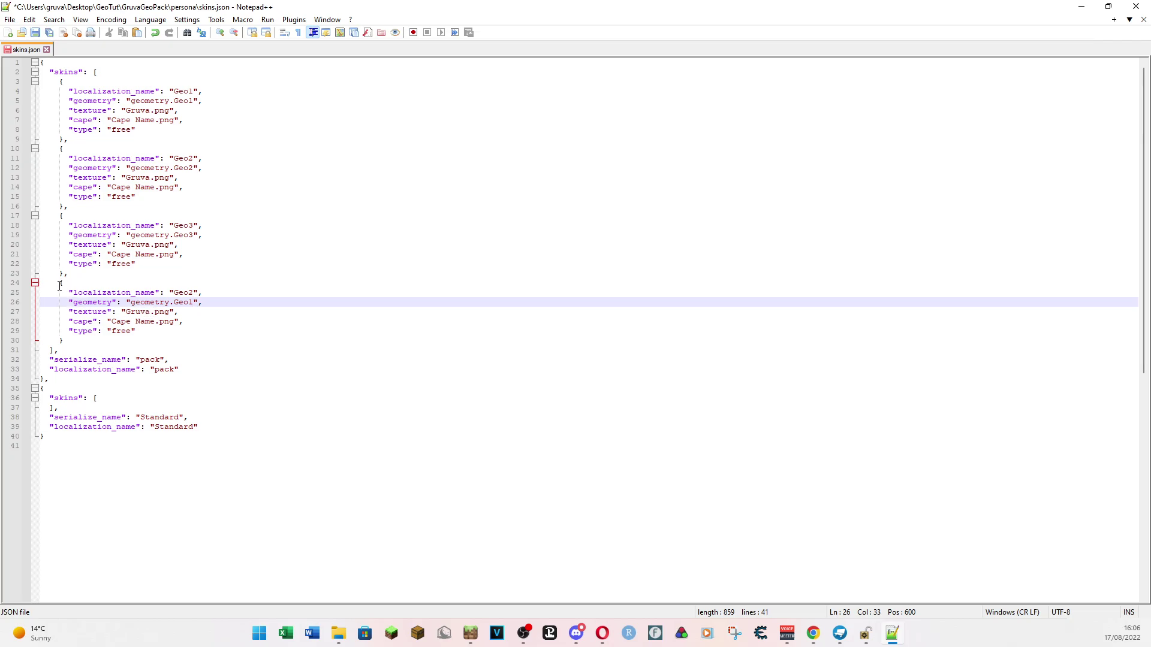
# Step: Delete the fourth skin entry again, then save and close skins.json
pyautogui.moveTo(60, 283); pyautogui.dragTo(80, 341)
pyautogui.press('Delete')
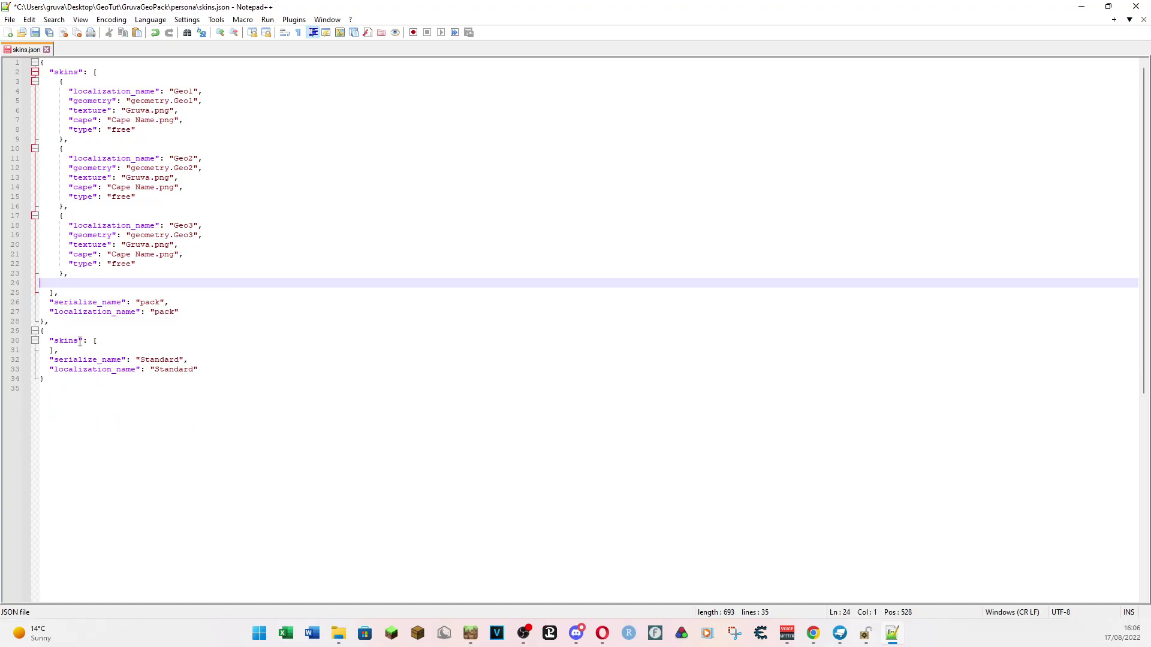
pyautogui.press('BackSpace')
pyautogui.press('BackSpace')
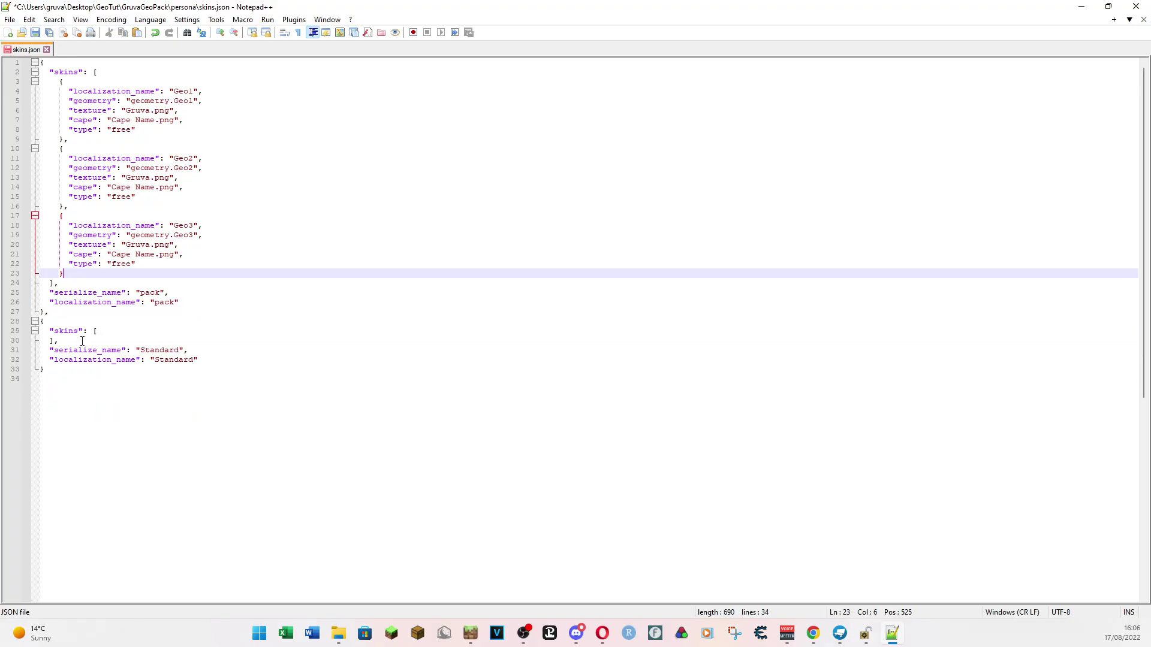
pyautogui.moveTo(55, 286); pyautogui.dragTo(323, 423)
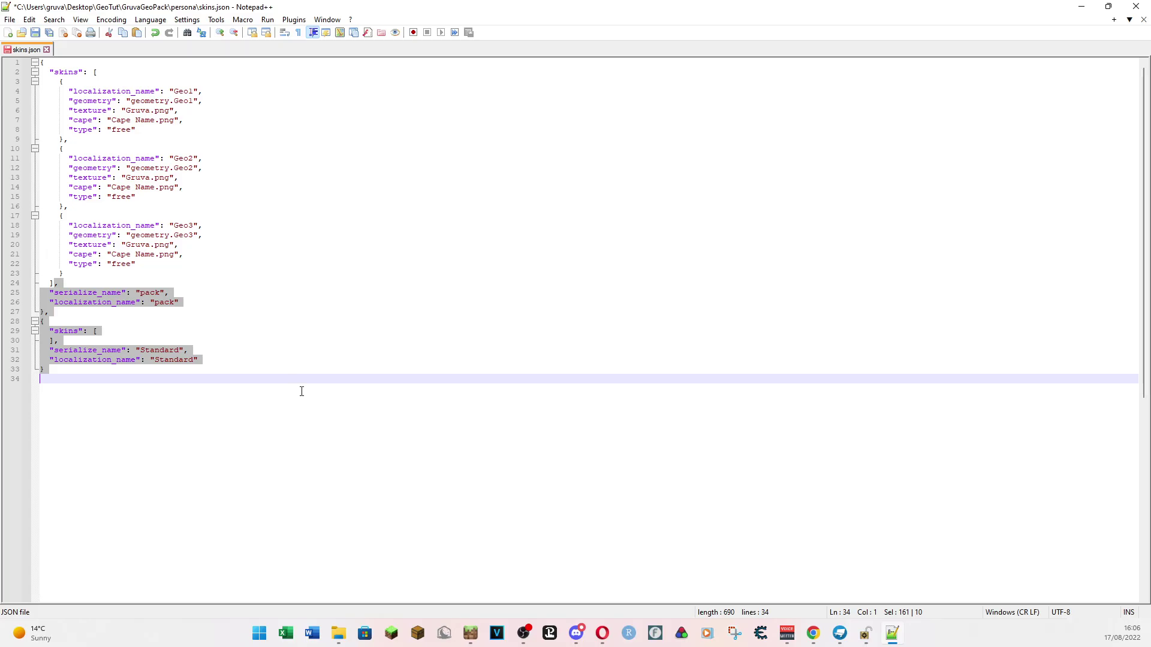
pyautogui.hotkey('ctrl', 's')
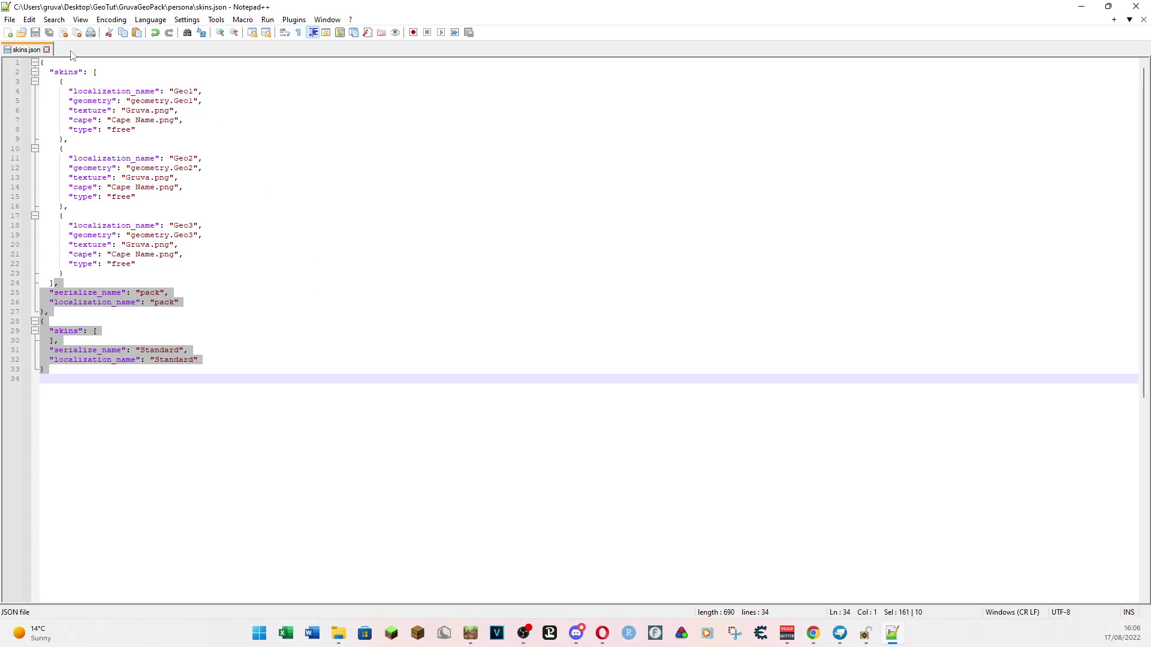
pyautogui.click(46, 50)
# Step: Return to the persona folder and open geometry.json in Notepad++
pyautogui.click(338, 634)
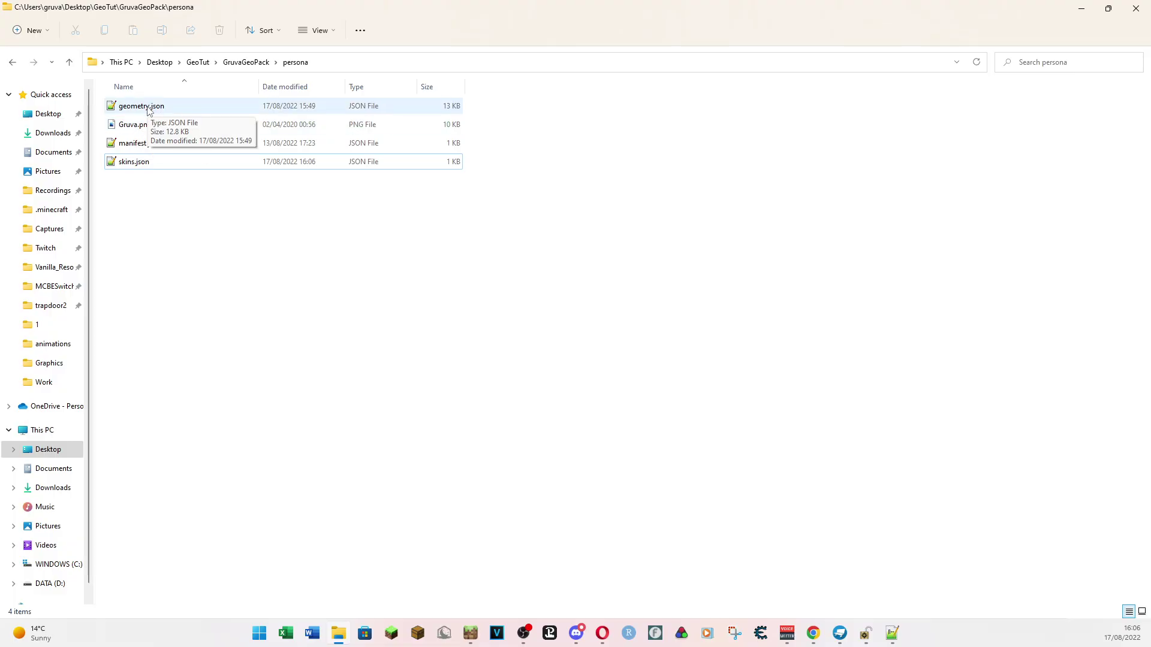
pyautogui.doubleClick(149, 108)
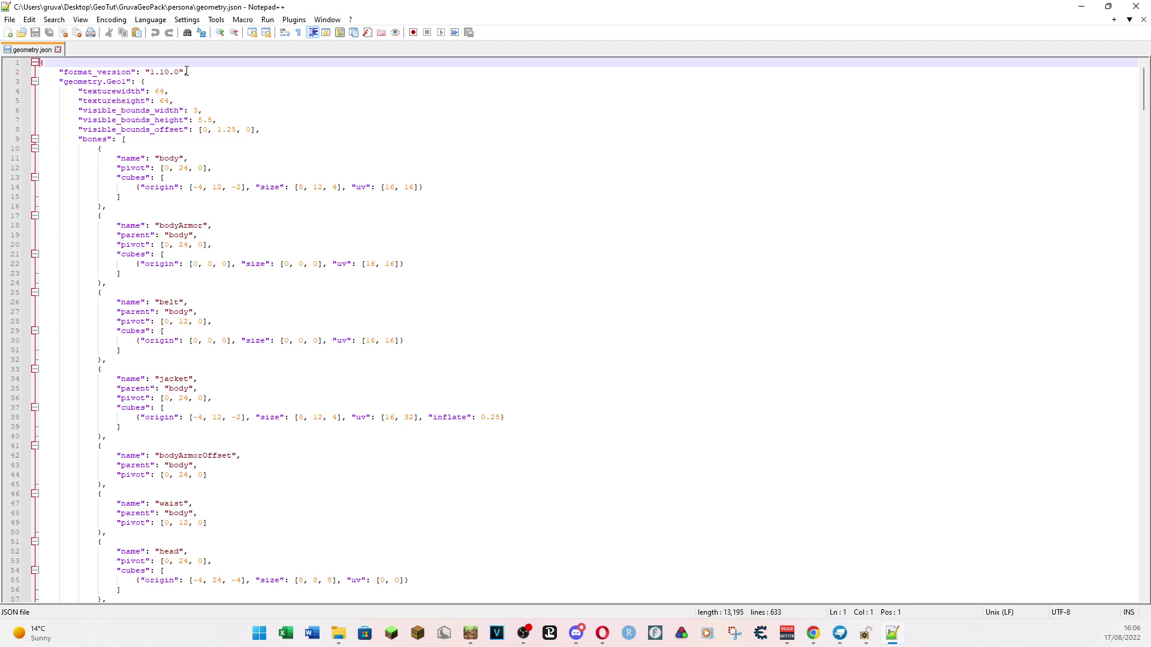
# Step: Review the geometry.Geo1, Geo2 and Geo3 definitions and their head, hat and helmet bones
pyautogui.click(58, 83)
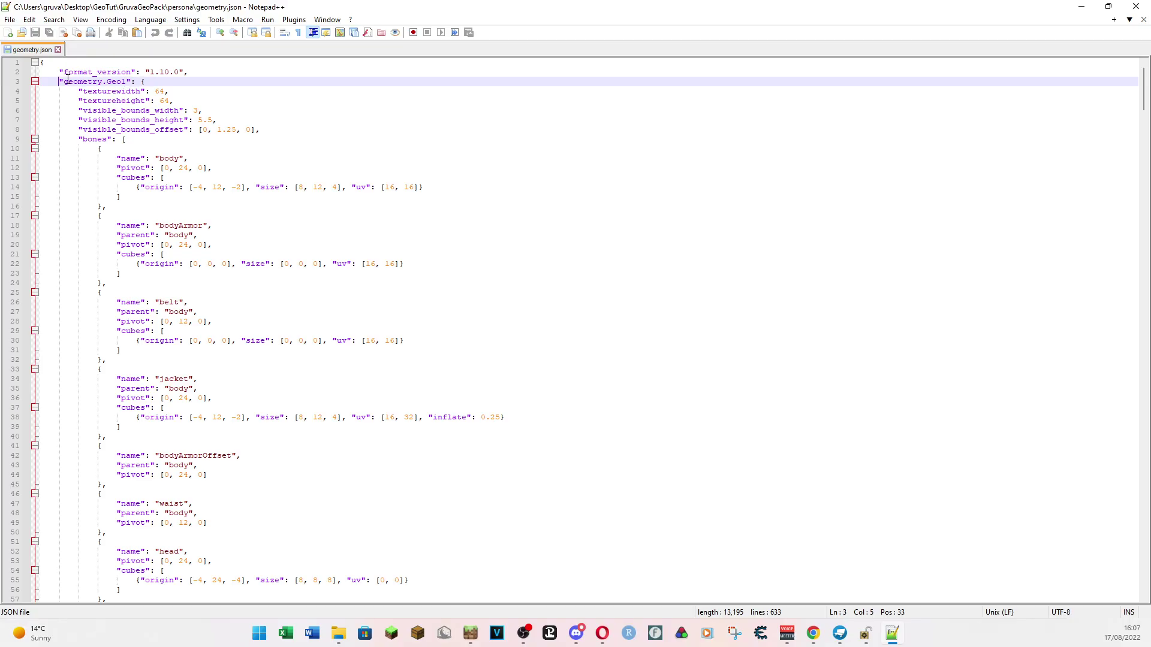
pyautogui.scroll(-20, 263, 211)
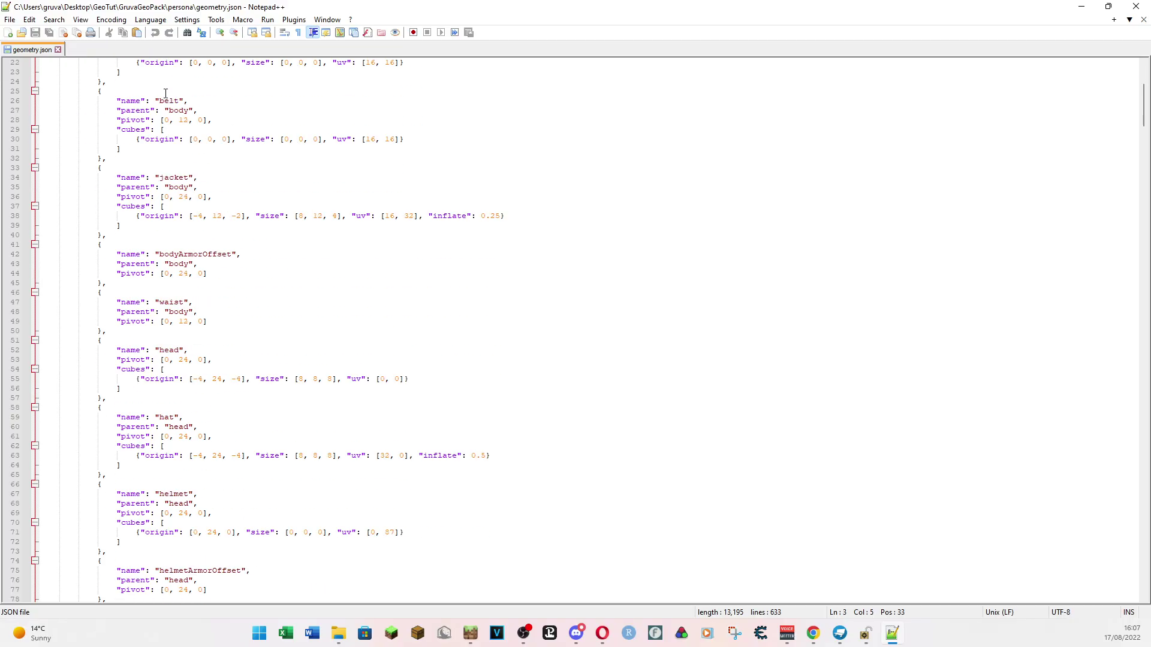
pyautogui.scroll(-20, 263, 212)
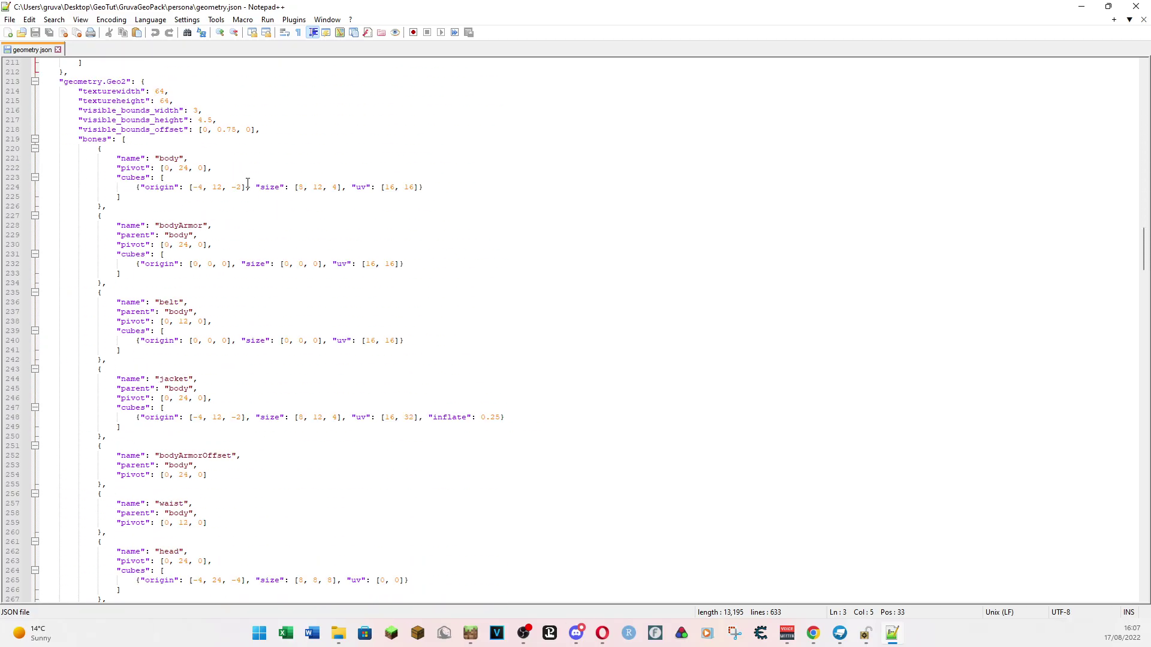
pyautogui.scroll(-20, 248, 183)
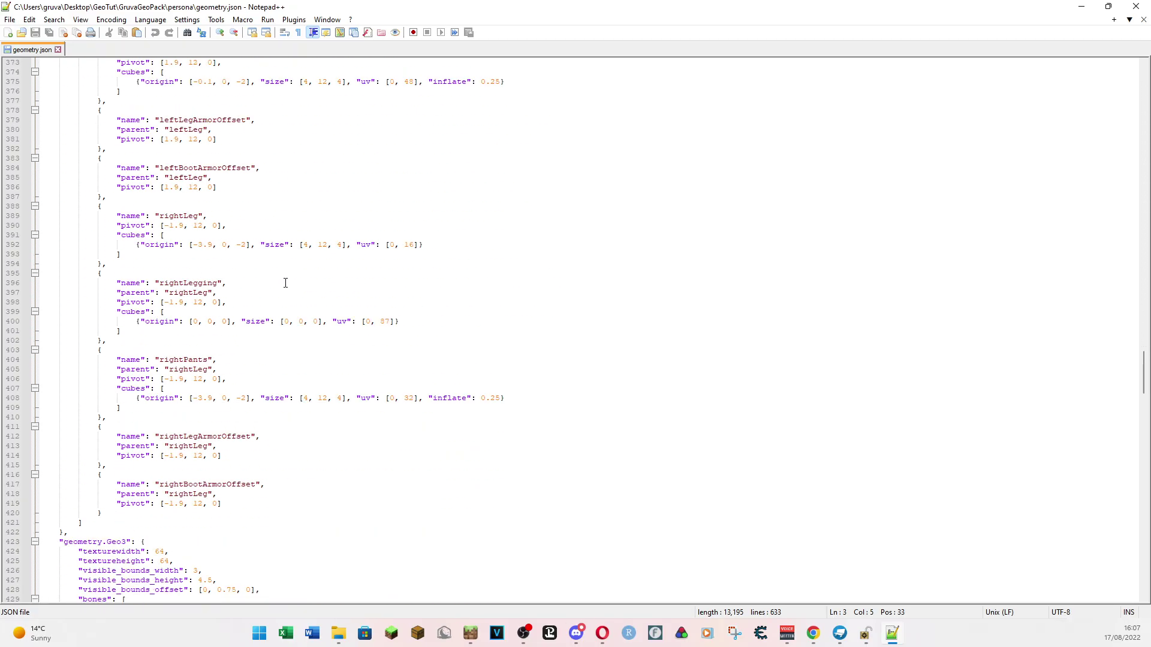
pyautogui.scroll(-8, 285, 283)
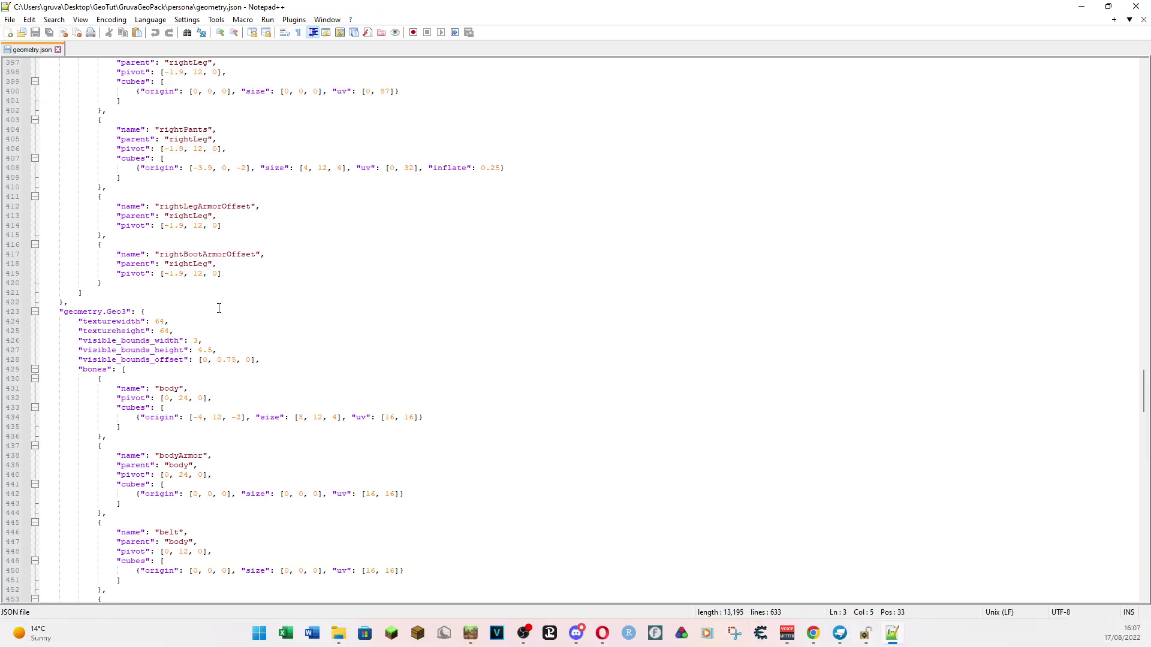
pyautogui.click(63, 305)
pyautogui.scroll(-20, 276, 306)
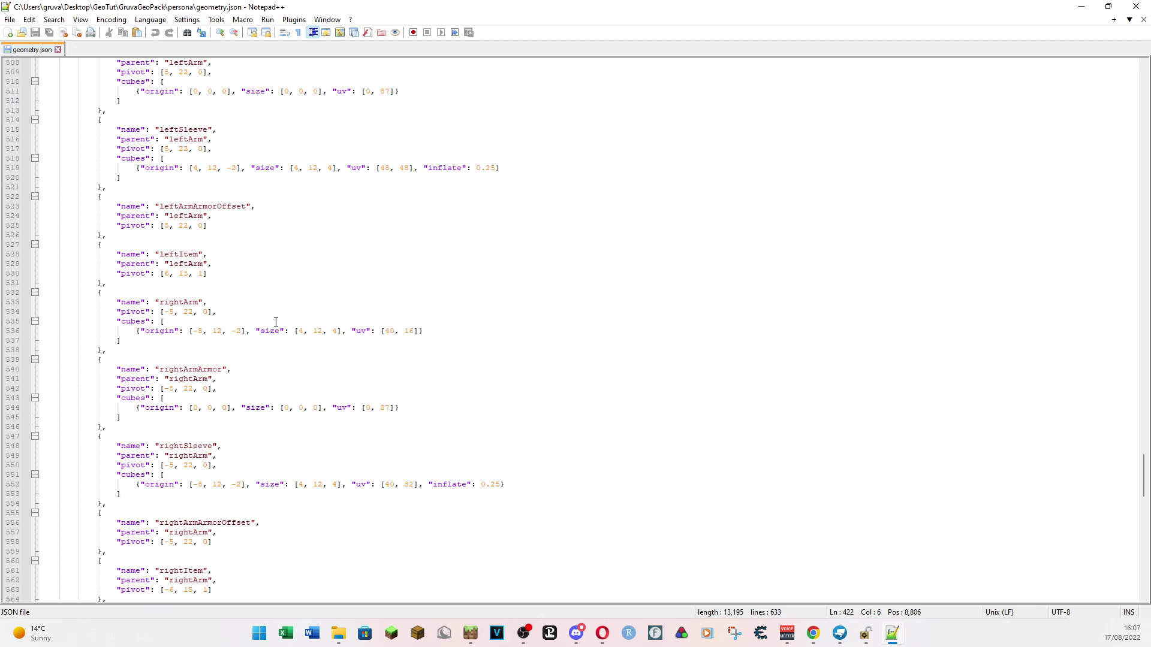
pyautogui.scroll(-20, 275, 322)
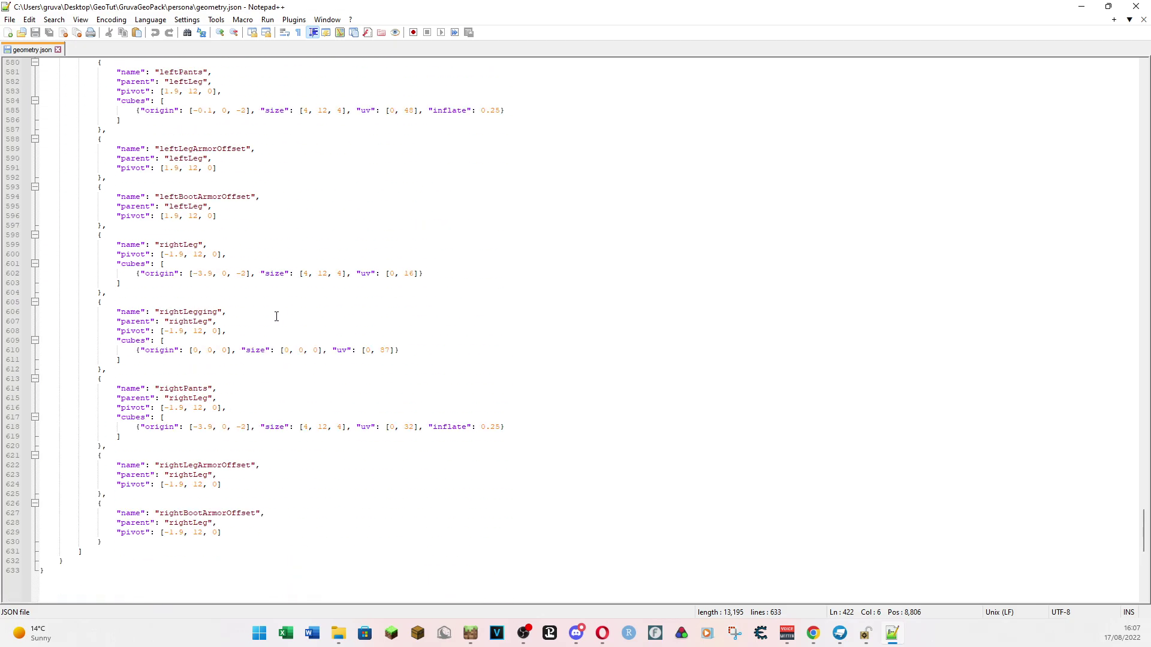
pyautogui.scroll(20, 276, 316)
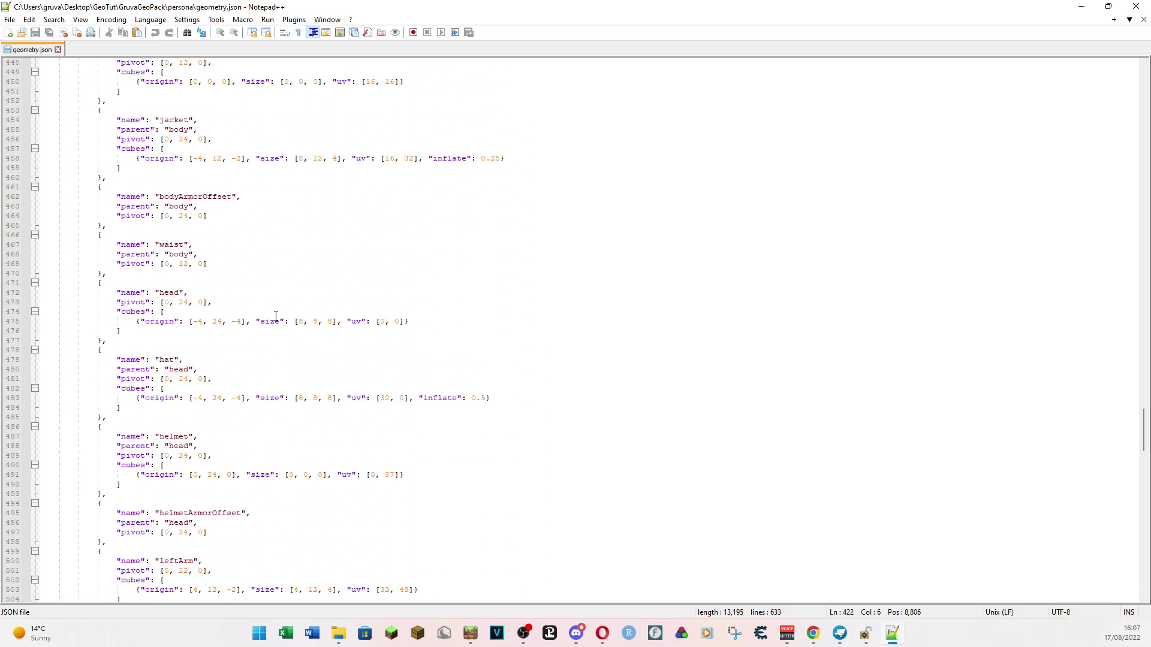
pyautogui.scroll(20, 276, 316)
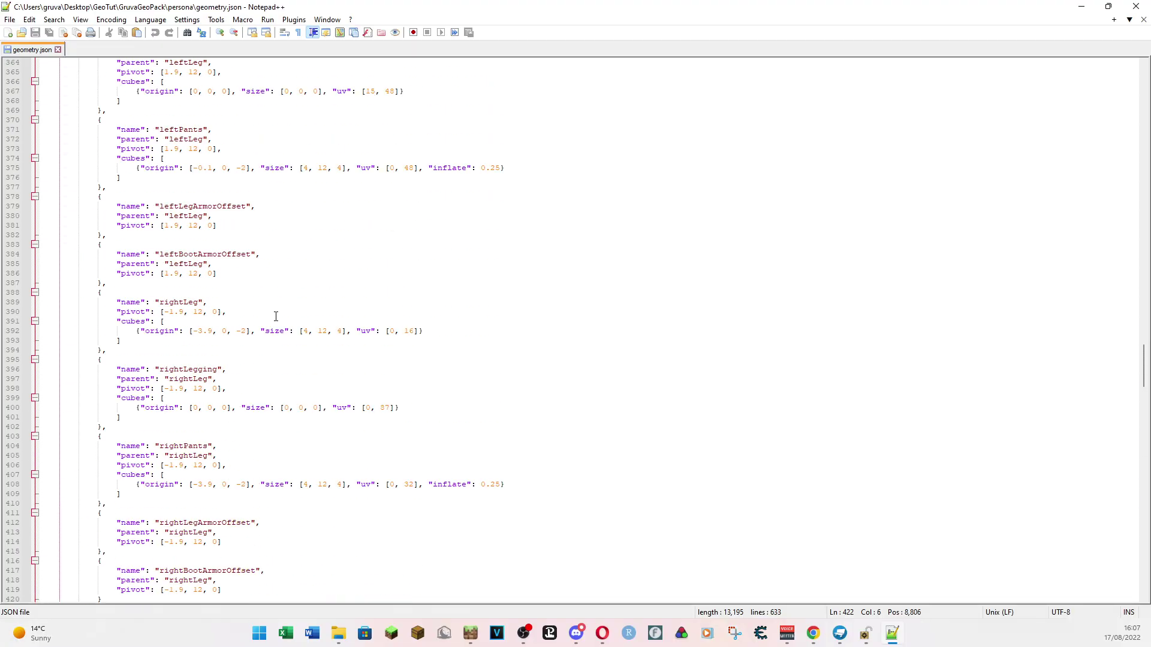
pyautogui.scroll(20, 276, 316)
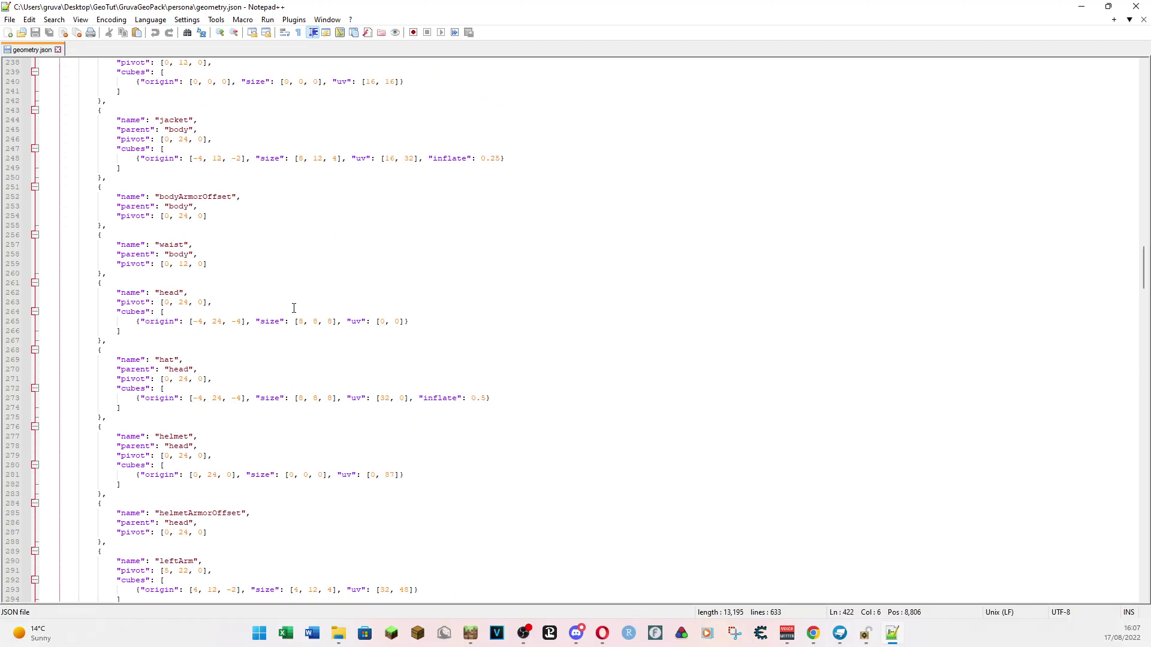
pyautogui.scroll(10, 294, 308)
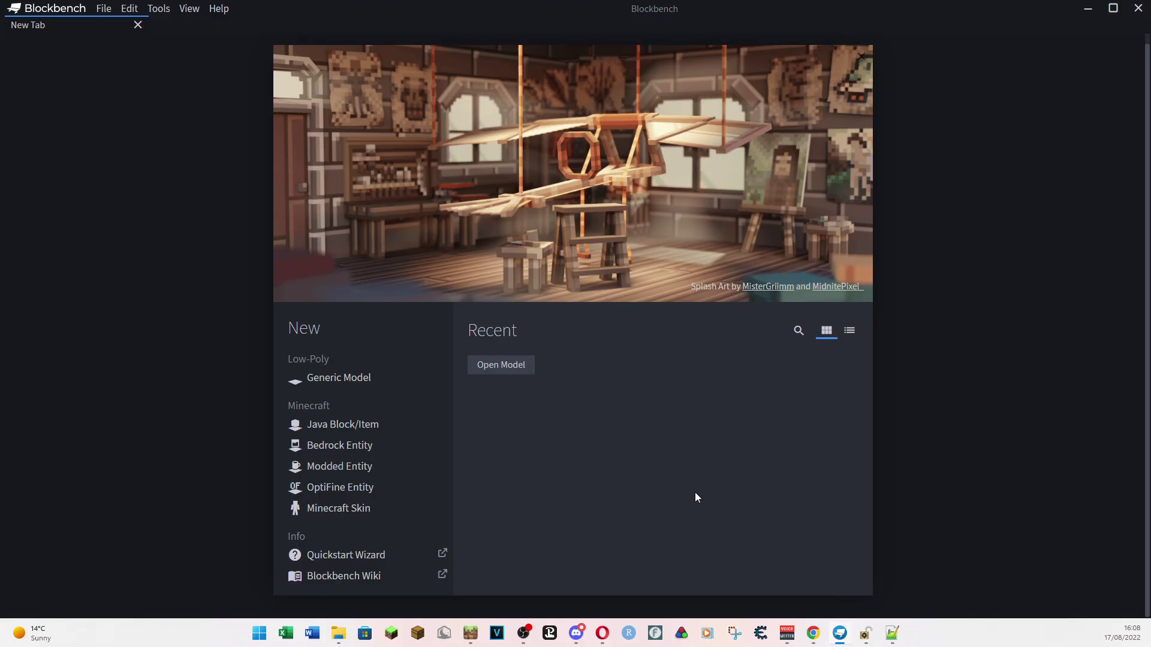
# Step: Open Desktop\GeoTut\GruvaGeoPack\persona\geometry.json and import its Geo1 model
pyautogui.click(509, 368)
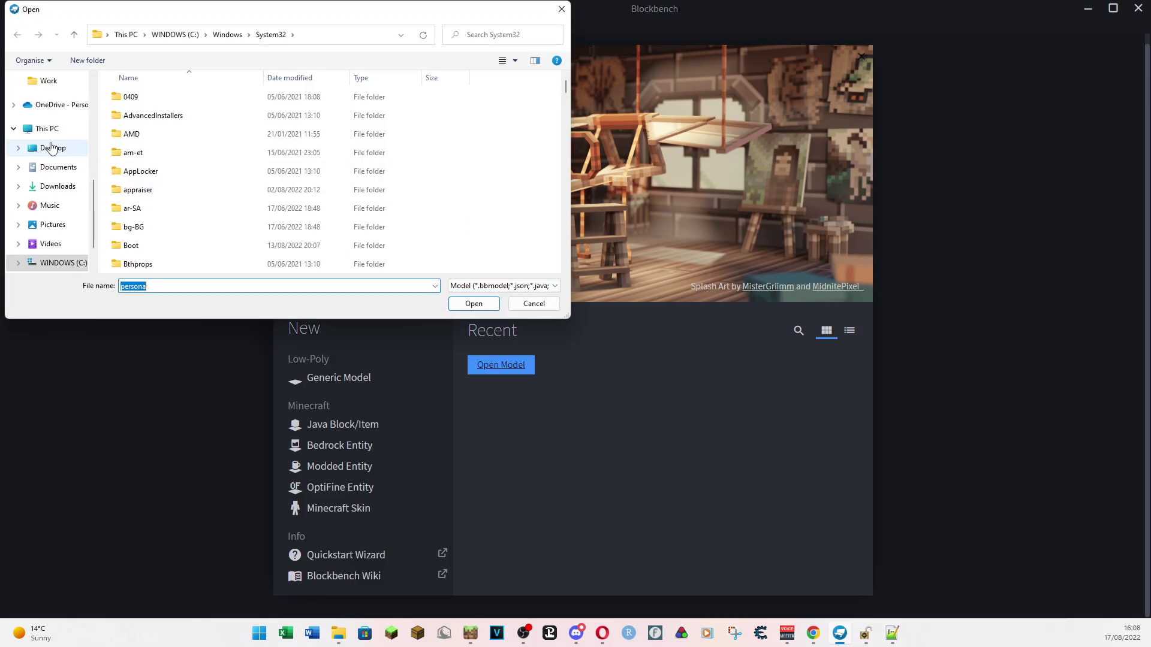
pyautogui.click(52, 149)
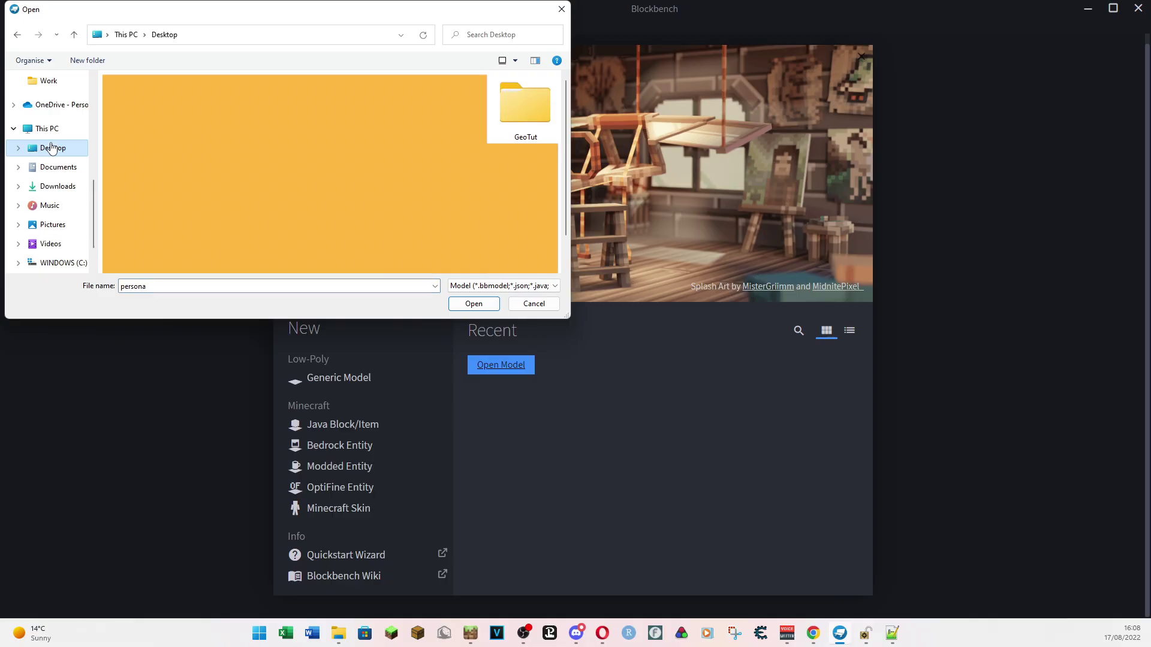
pyautogui.doubleClick(520, 115)
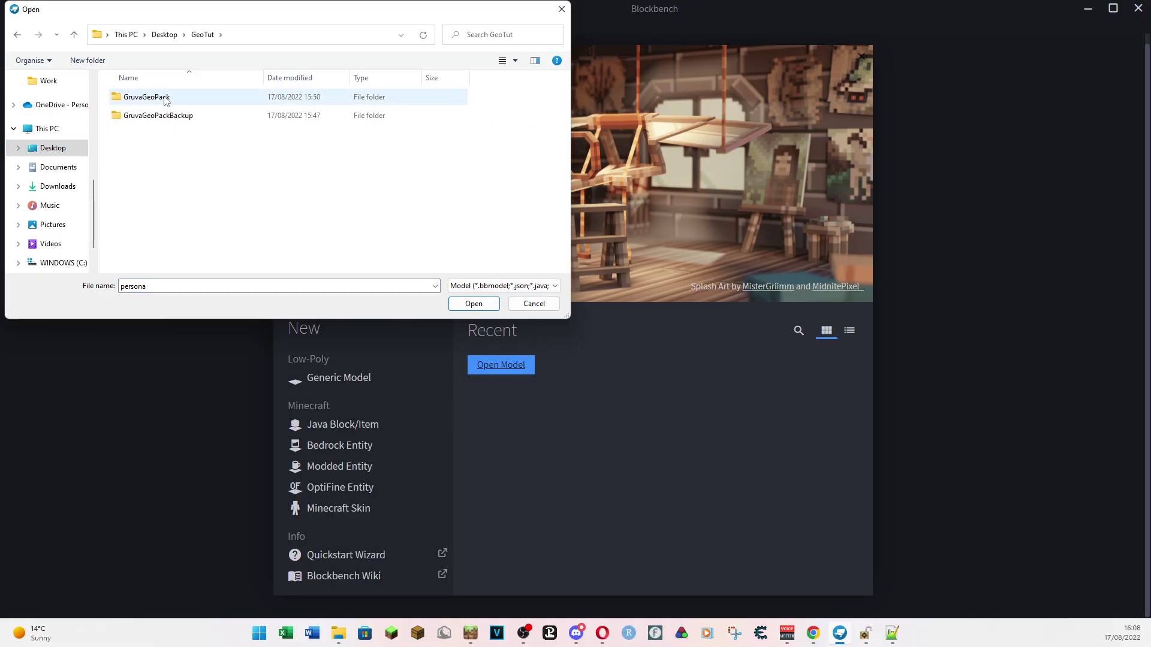
pyautogui.doubleClick(166, 101)
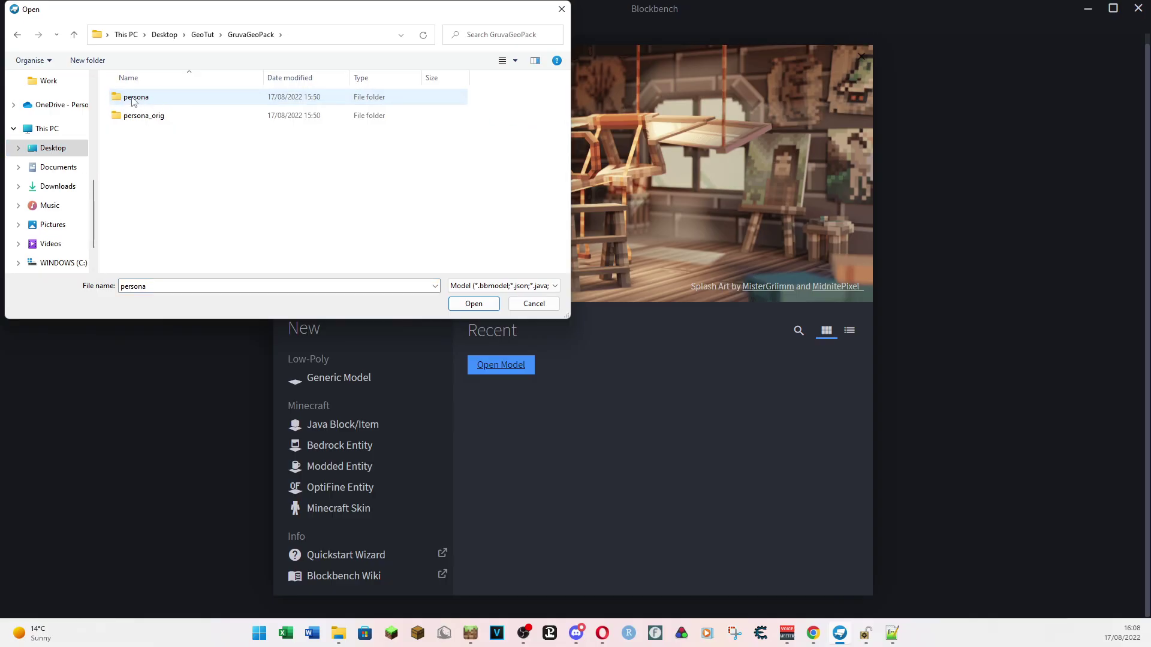
pyautogui.doubleClick(153, 99)
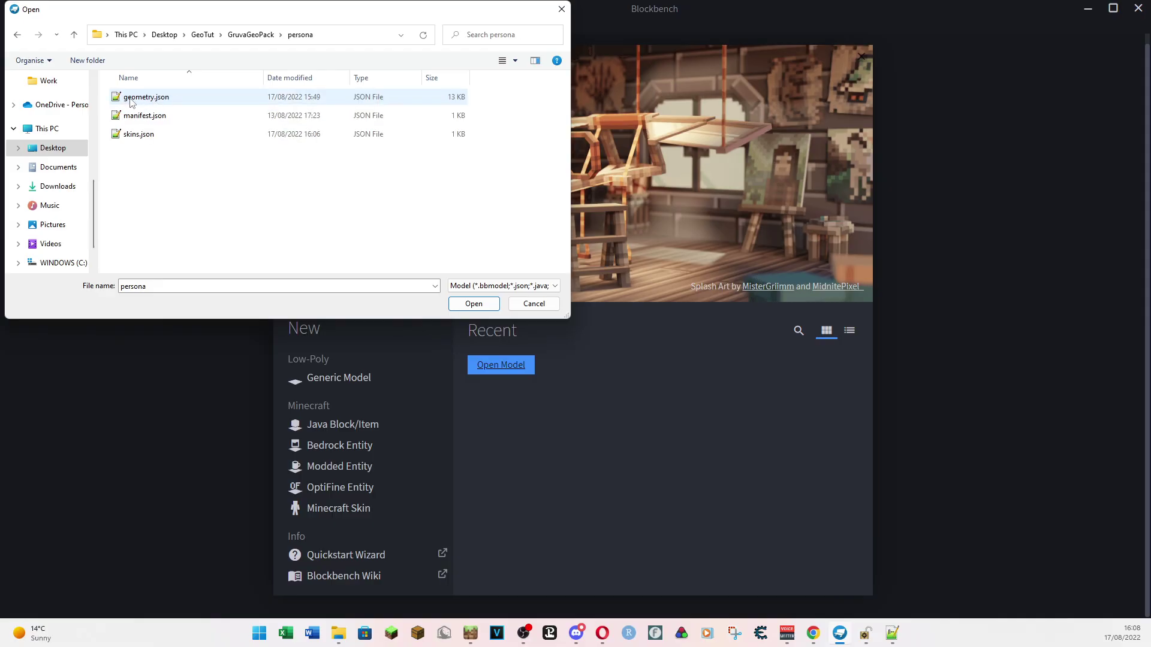
pyautogui.click(131, 100)
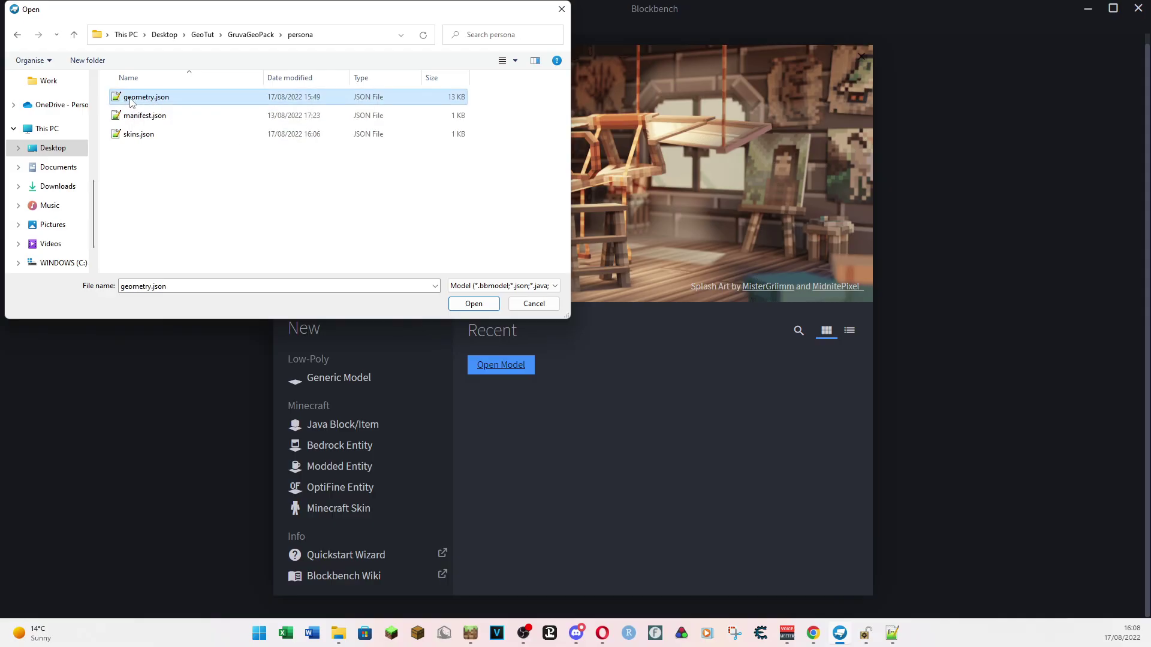
pyautogui.click(465, 303)
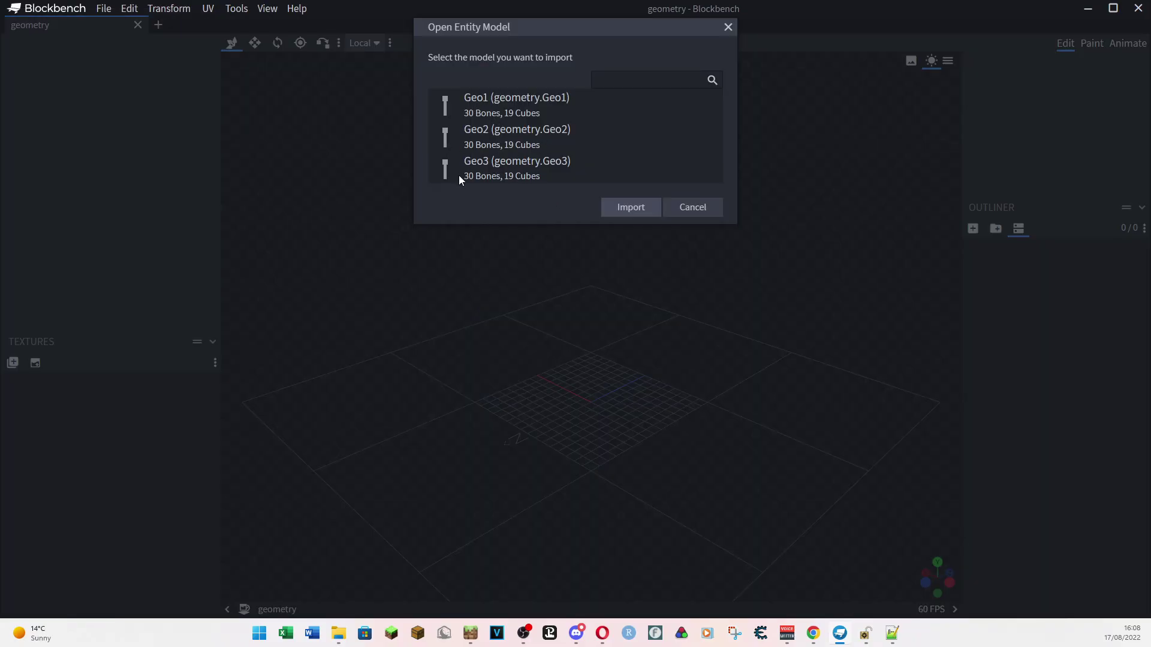
pyautogui.click(487, 106)
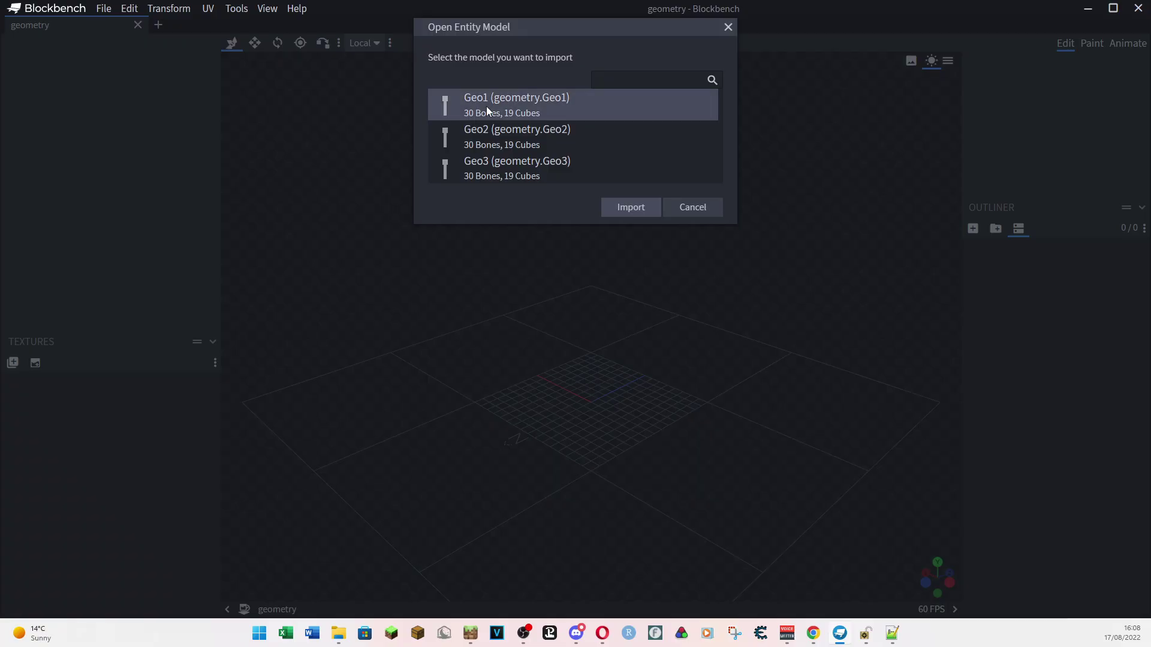
pyautogui.click(625, 207)
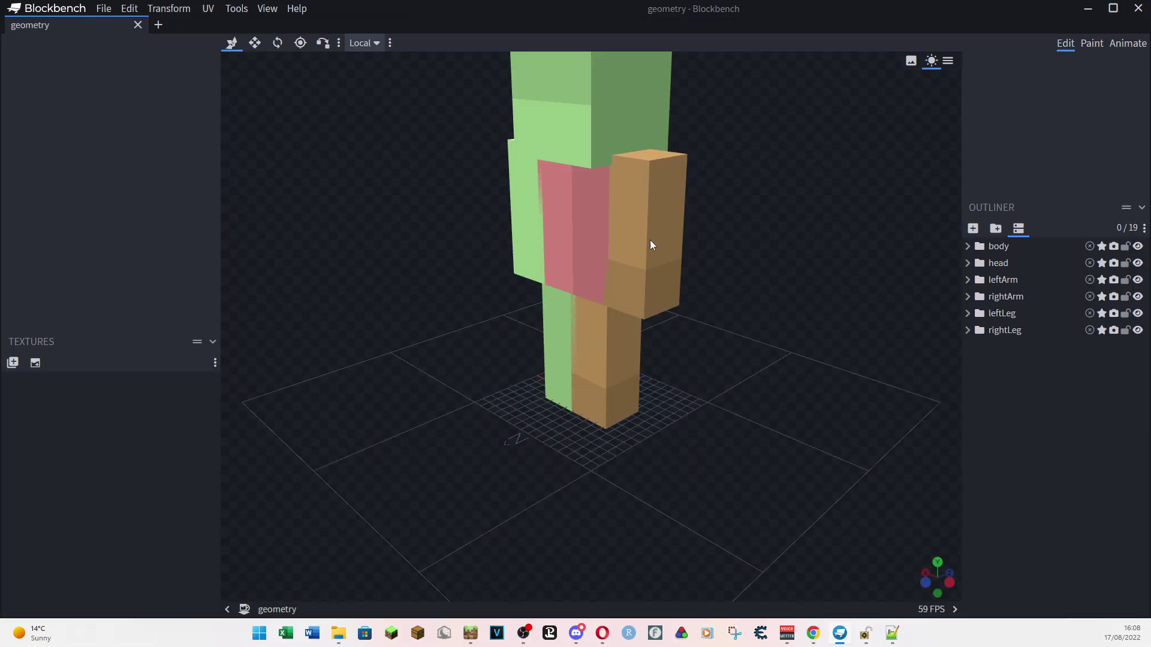
pyautogui.scroll(-4, 581, 444)
pyautogui.scroll(-1, 582, 445)
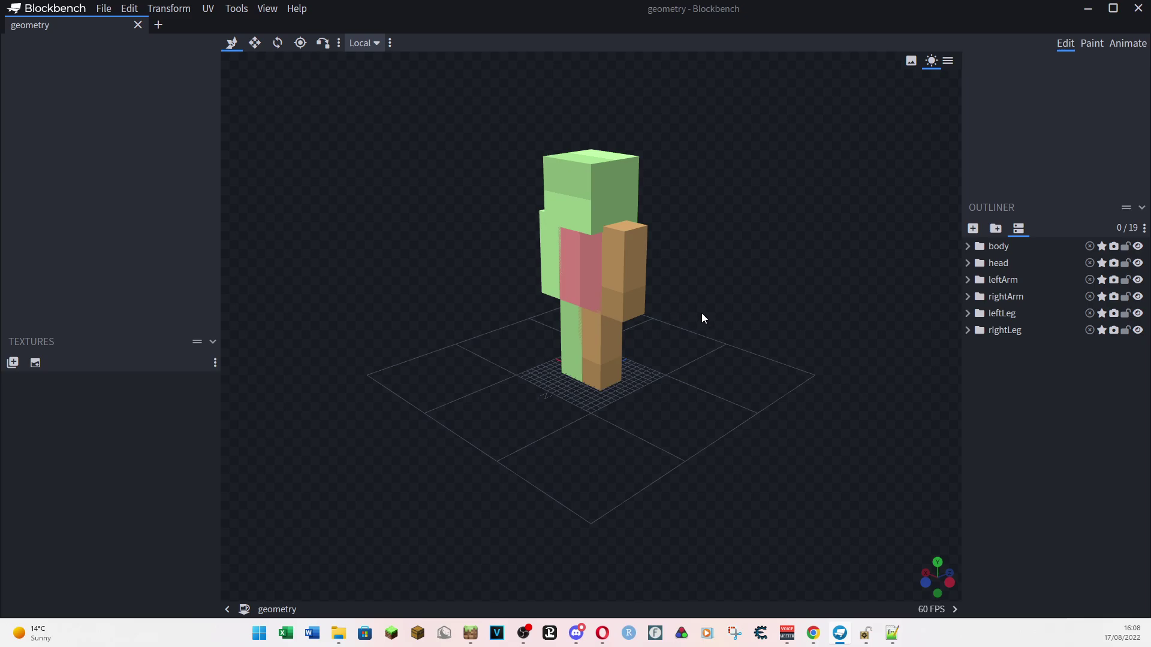
pyautogui.scroll(-1, 702, 308)
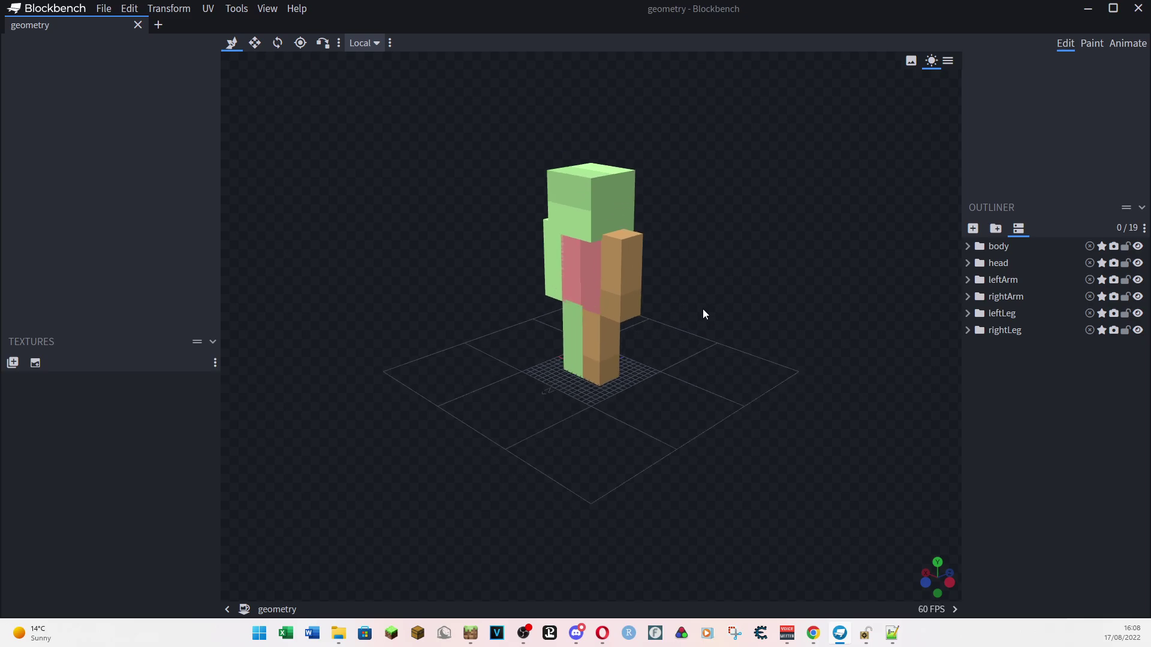
pyautogui.scroll(2, 703, 308)
pyautogui.scroll(-2, 702, 308)
pyautogui.scroll(-1, 698, 299)
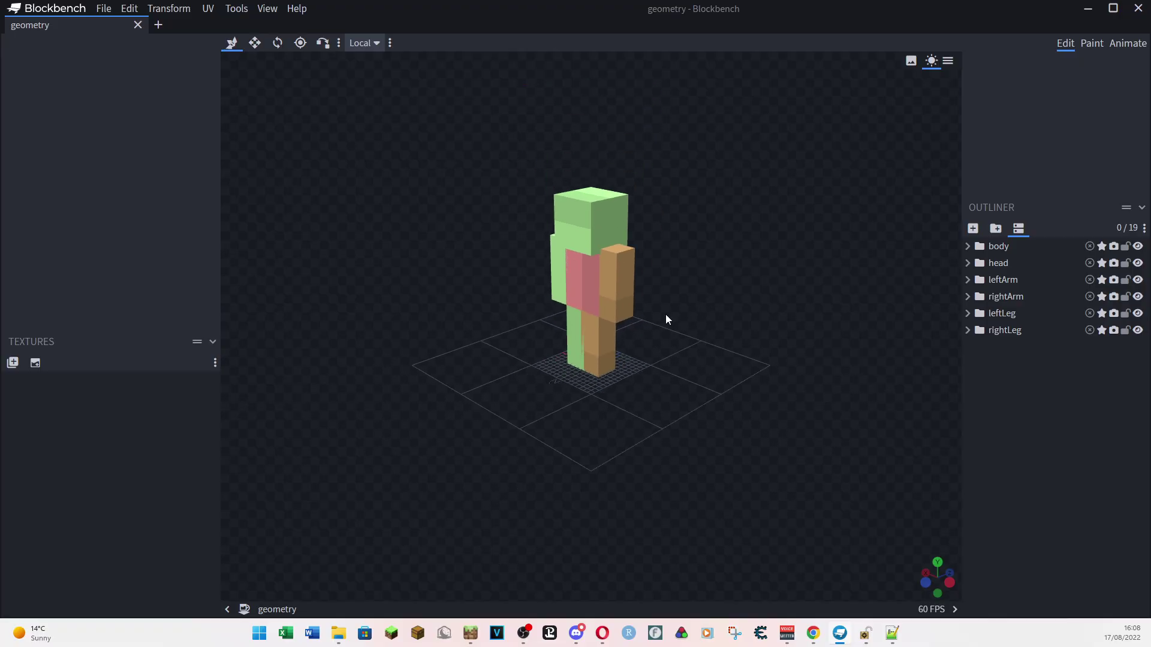
pyautogui.moveTo(666, 319); pyautogui.dragTo(746, 309, button='right')
pyautogui.moveTo(746, 309); pyautogui.dragTo(769, 207)
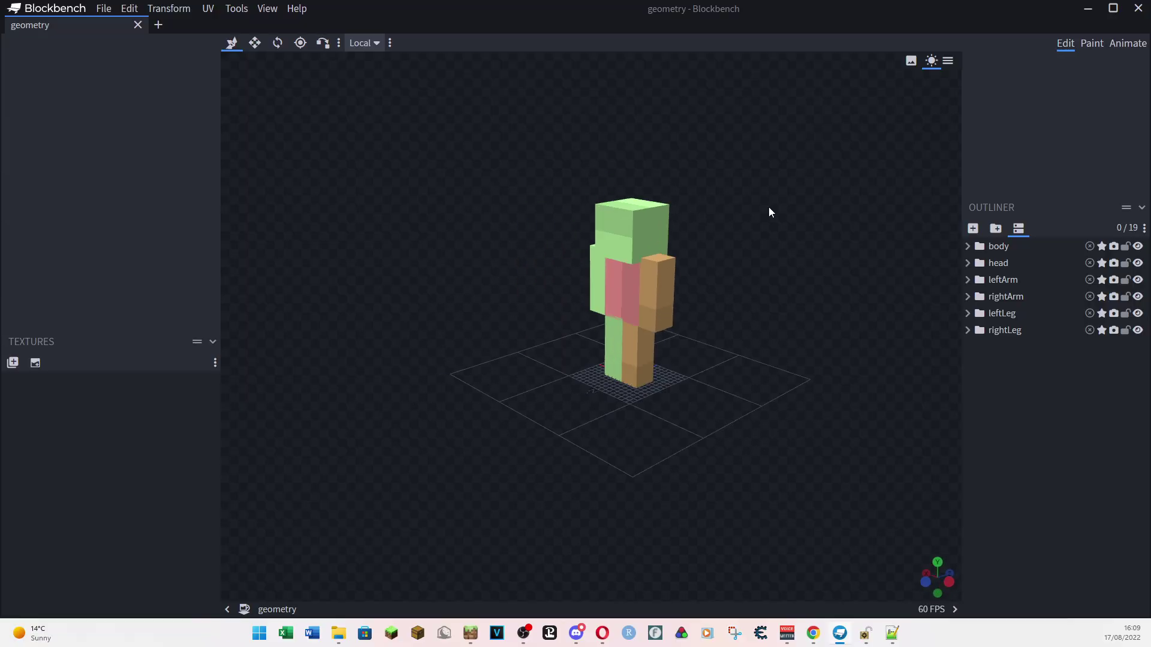
pyautogui.click(987, 244)
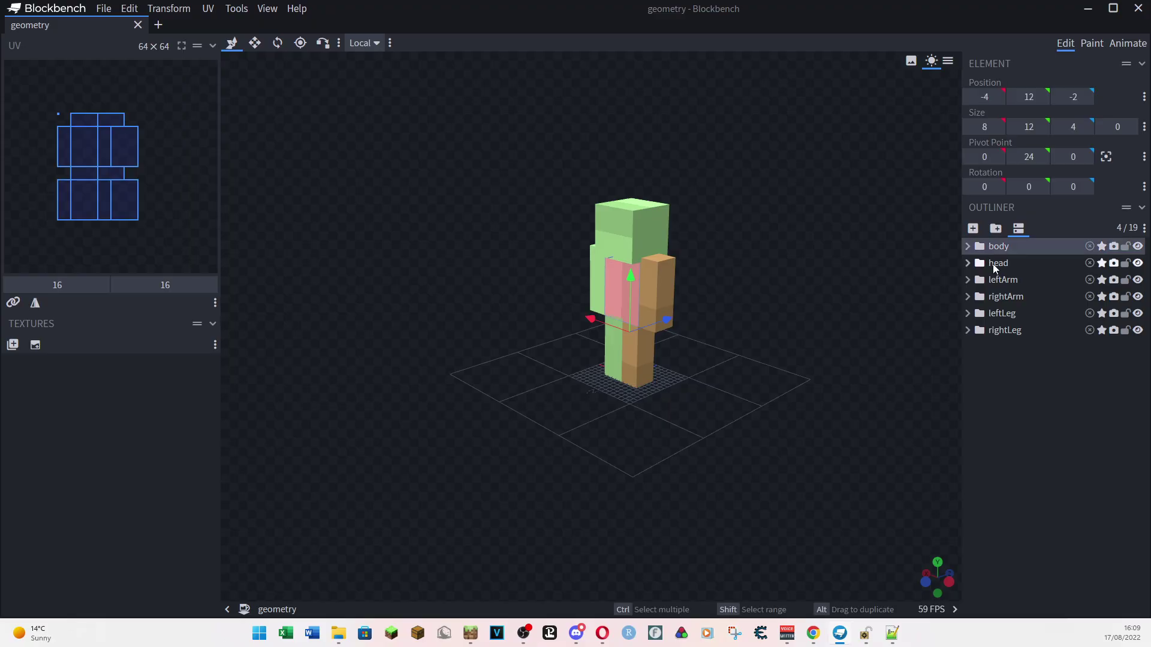
pyautogui.click(995, 264)
pyautogui.click(997, 280)
pyautogui.click(997, 298)
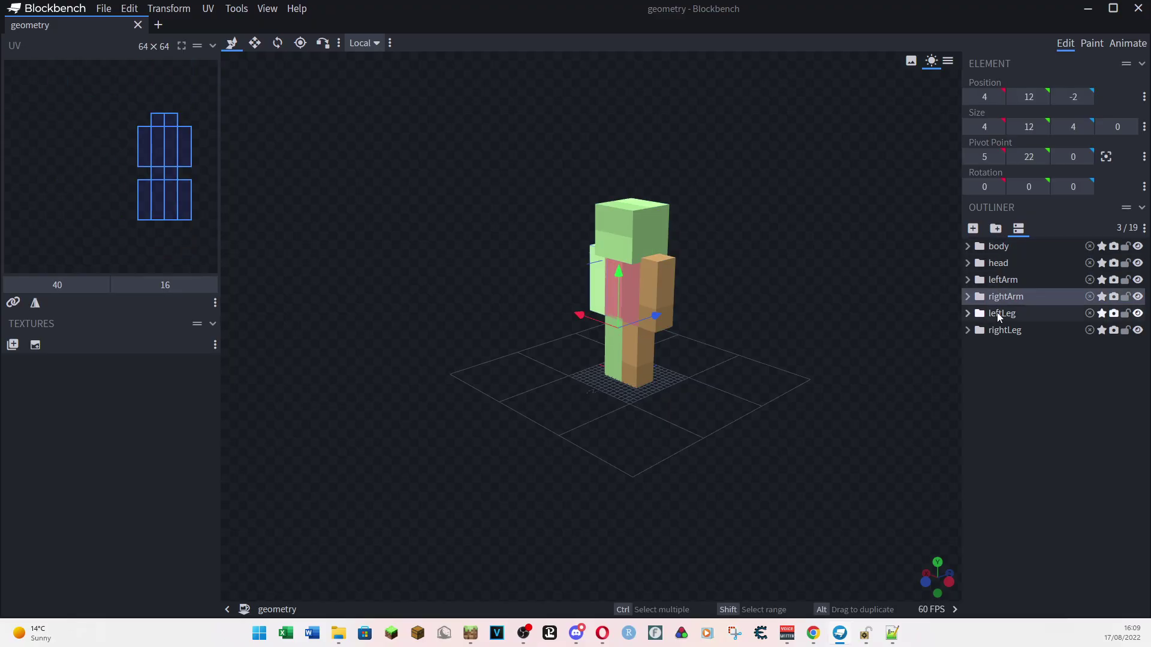
pyautogui.click(997, 314)
pyautogui.click(997, 330)
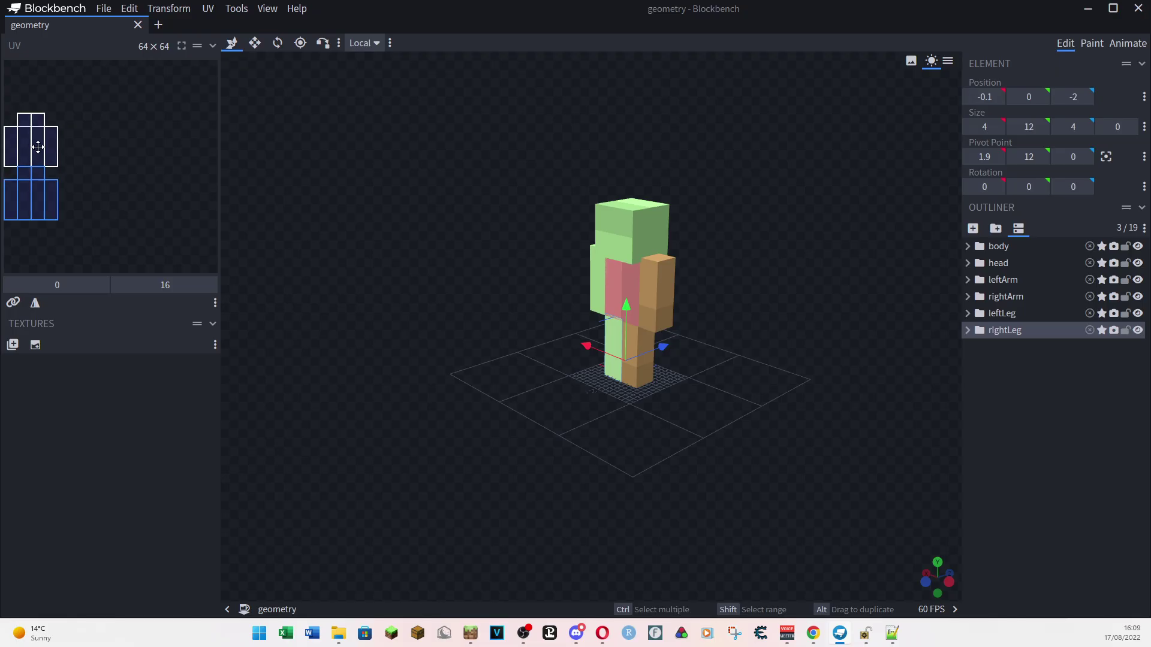
pyautogui.click(13, 345)
pyautogui.doubleClick(157, 98)
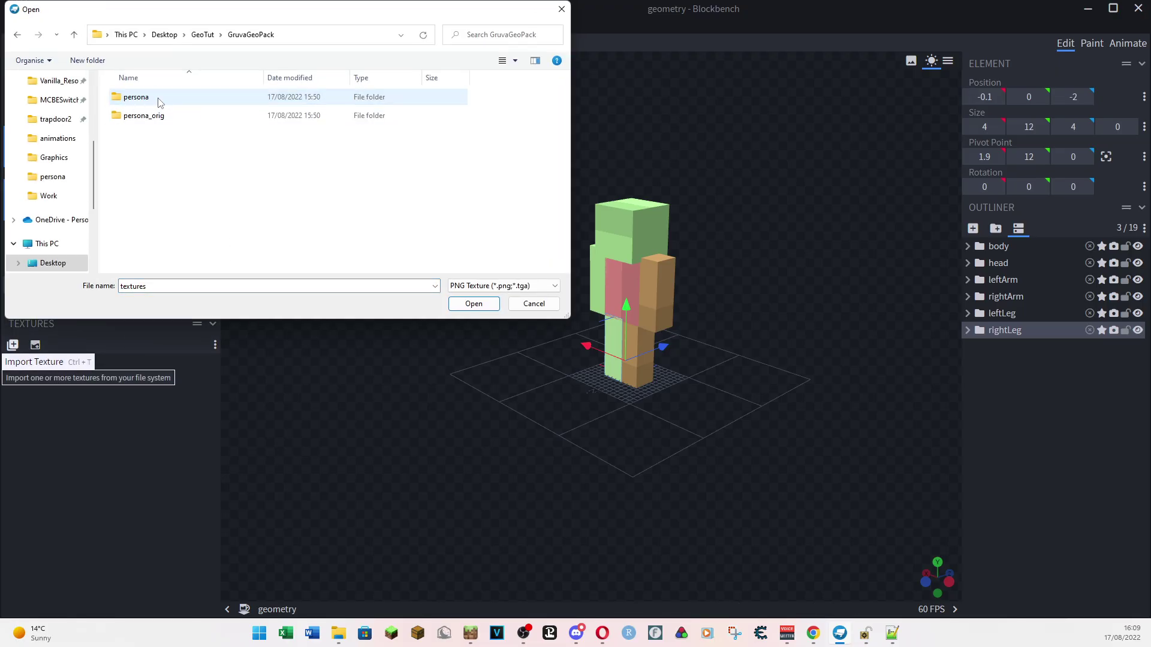
pyautogui.doubleClick(150, 102)
pyautogui.click(143, 115)
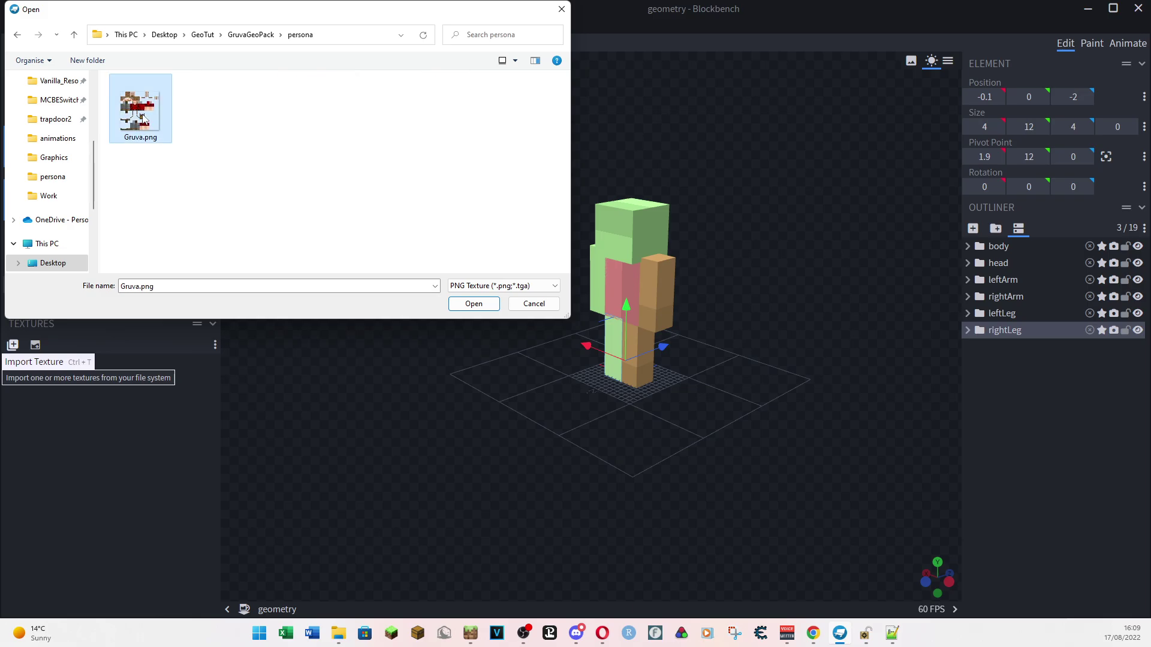
pyautogui.click(473, 303)
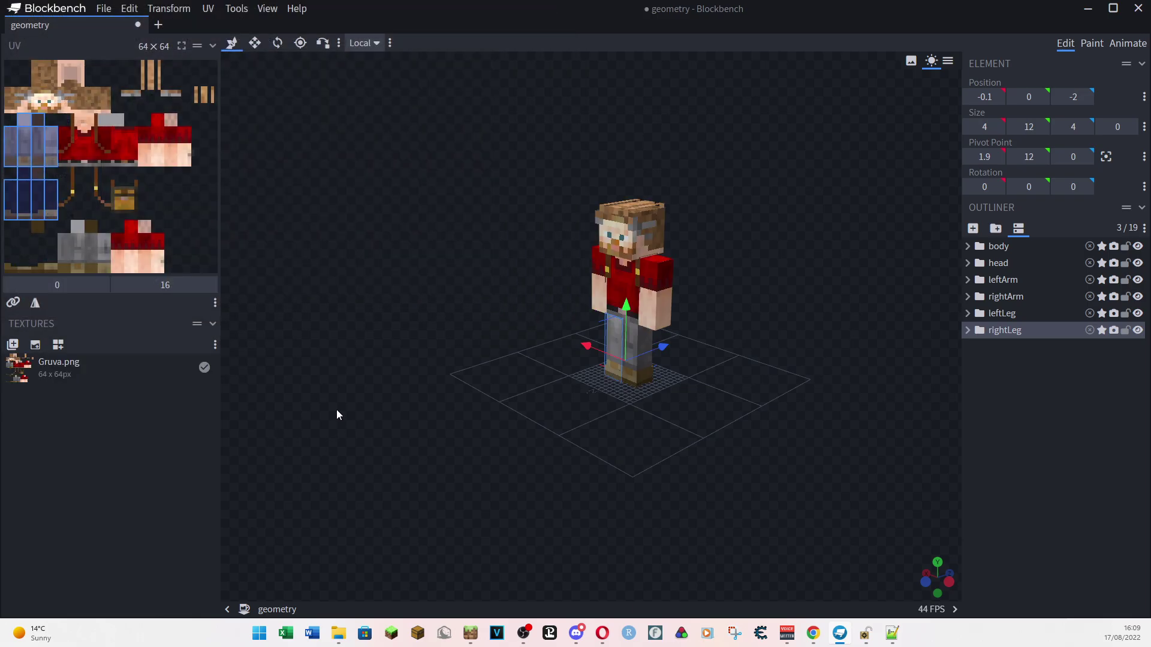
pyautogui.moveTo(654, 450); pyautogui.dragTo(708, 426)
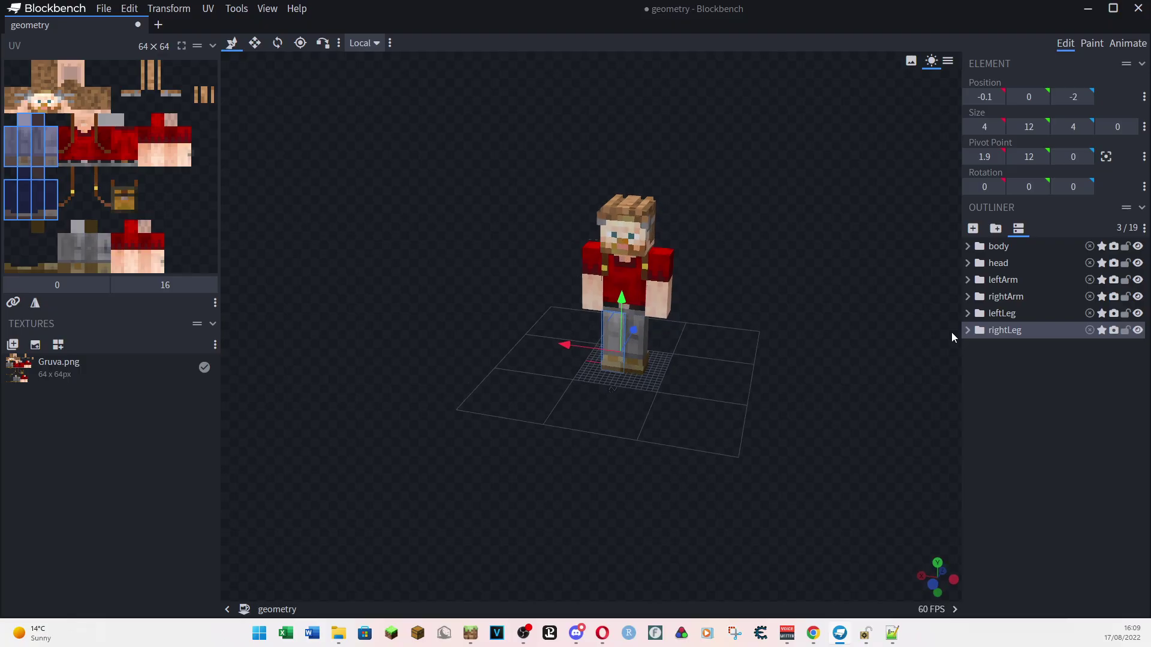
pyautogui.click(1005, 248)
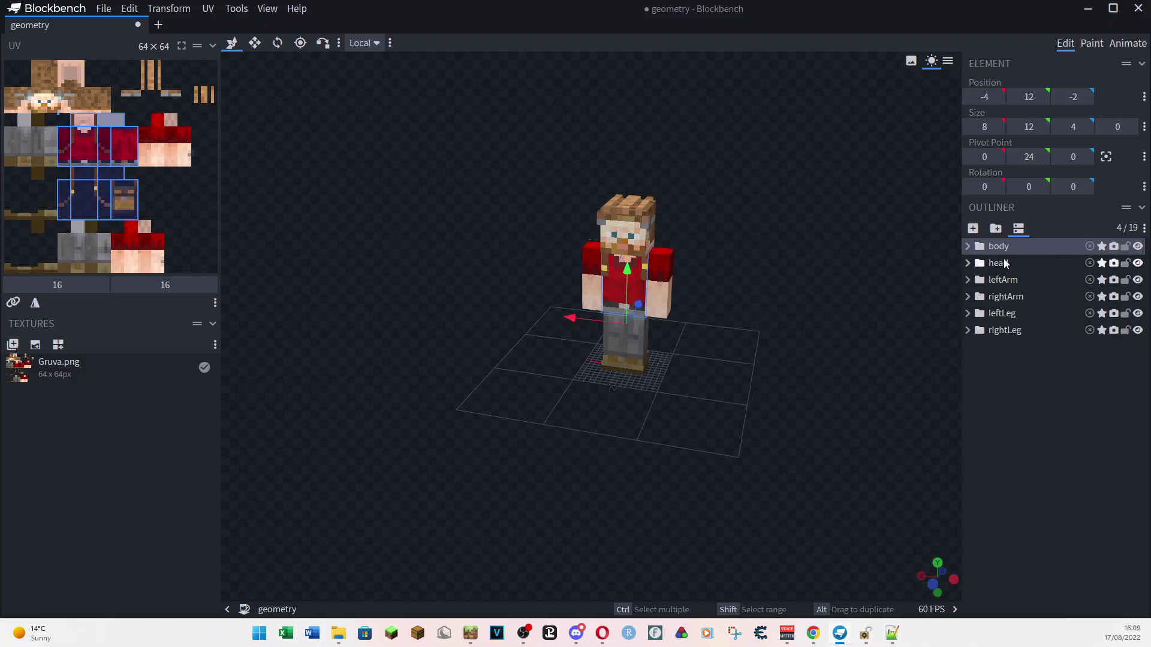
# Step: Select the head, leftArm, rightArm, leftLeg and rightLeg groups, then expand rightLeg
pyautogui.click(1001, 269)
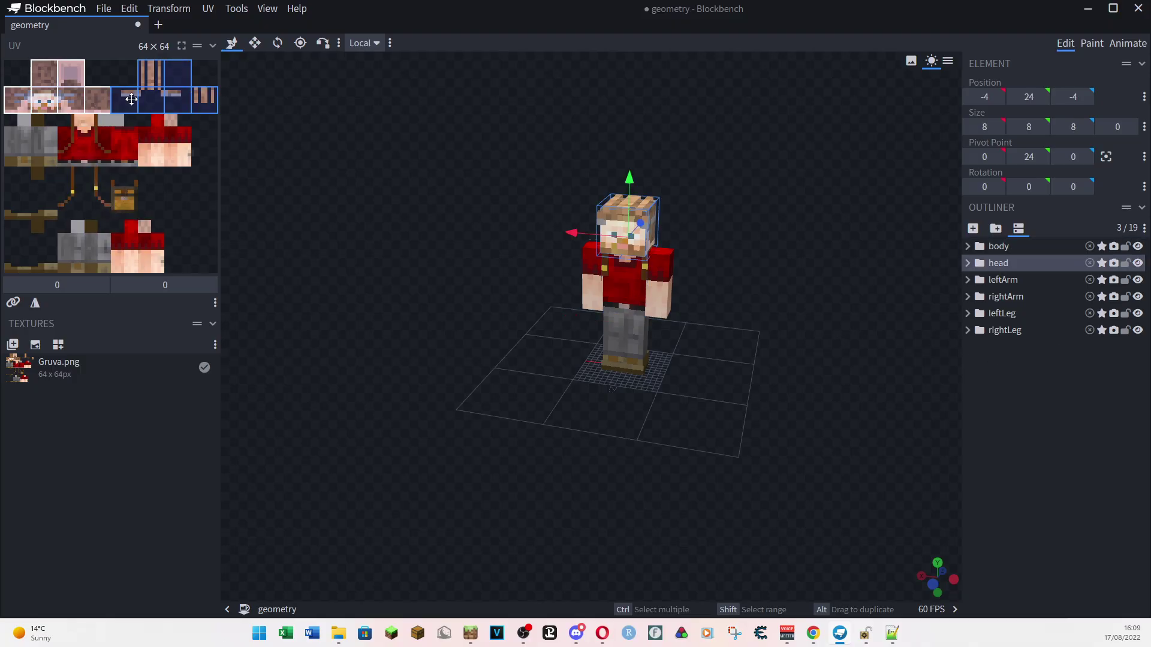
pyautogui.click(1009, 281)
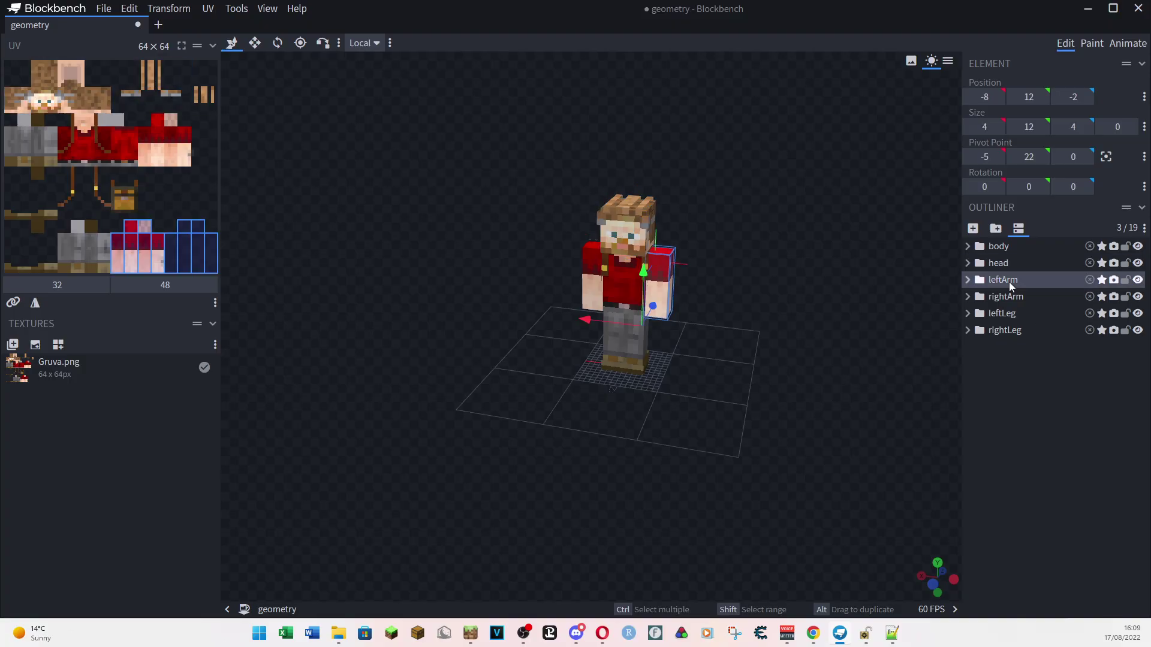
pyautogui.click(1010, 298)
pyautogui.click(1004, 313)
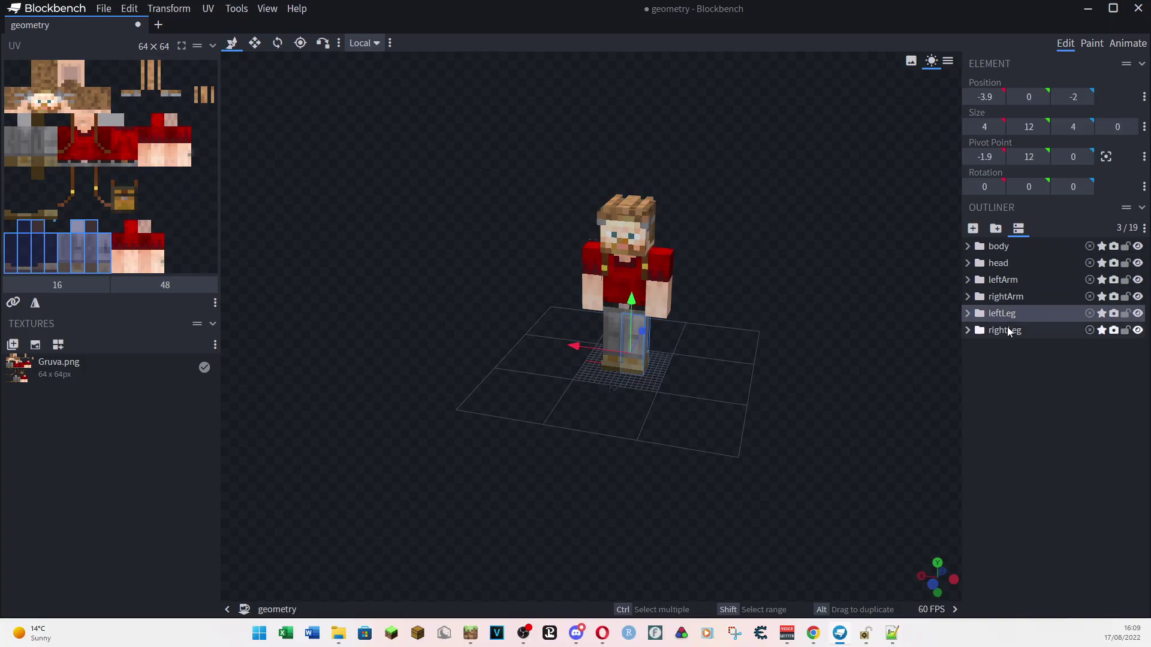
pyautogui.click(1009, 331)
pyautogui.click(968, 331)
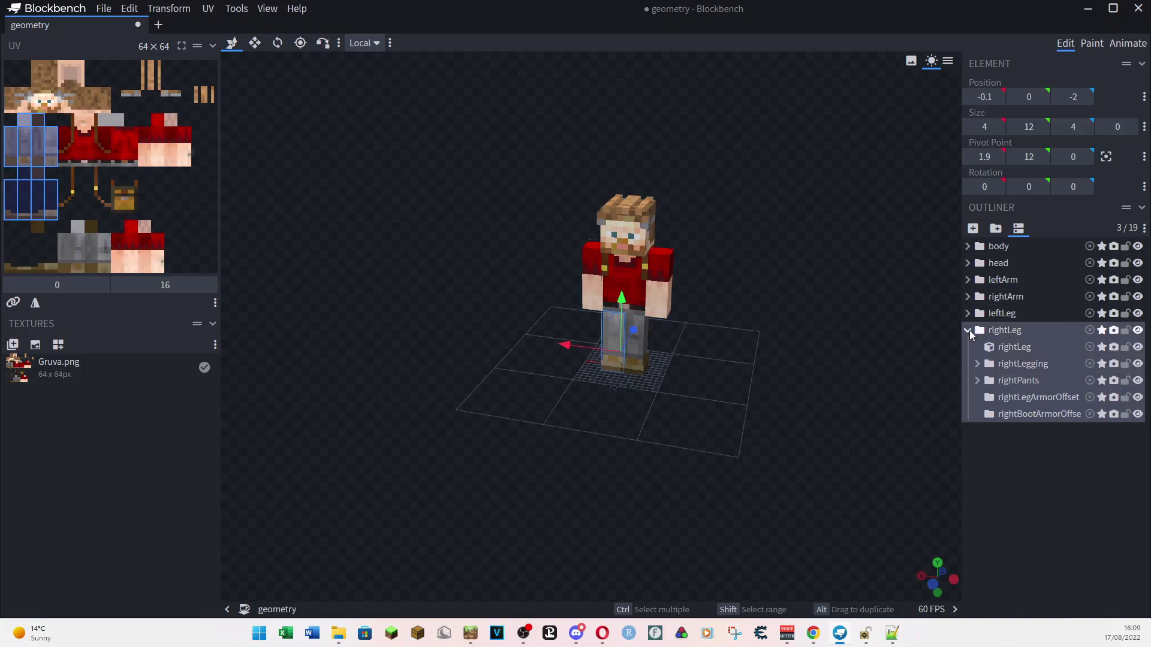
# Step: Inspect rightLeg's children: the rightLeg cube, rightLegging and rightPants subgroups, orbiting the model
pyautogui.click(1012, 347)
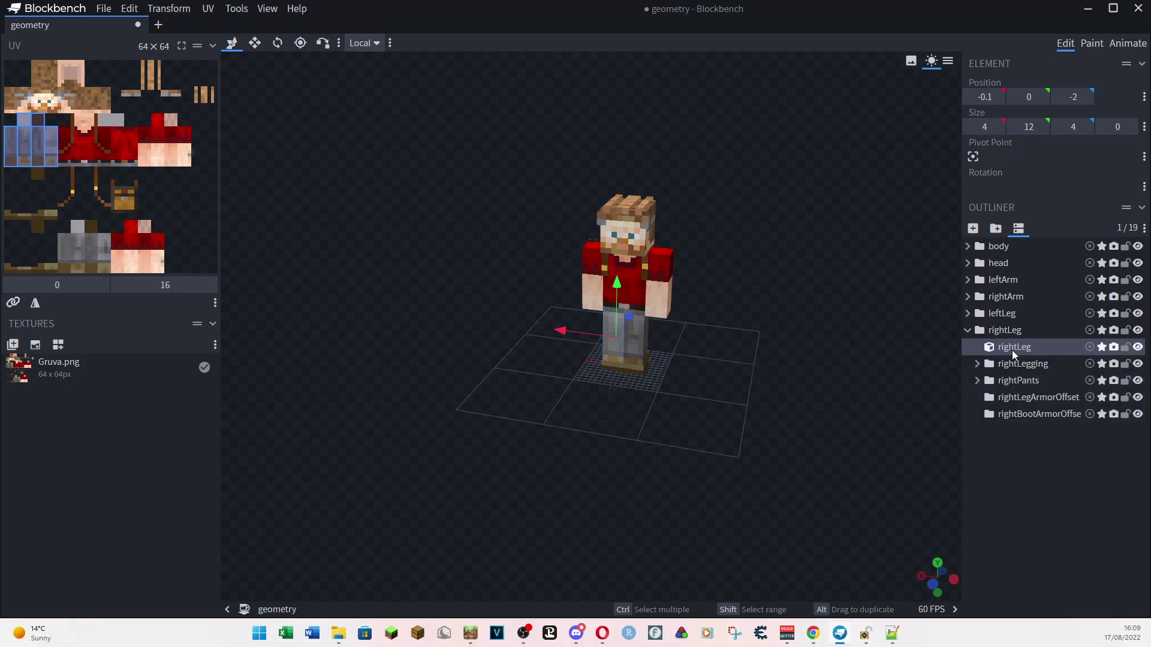
pyautogui.click(1023, 380)
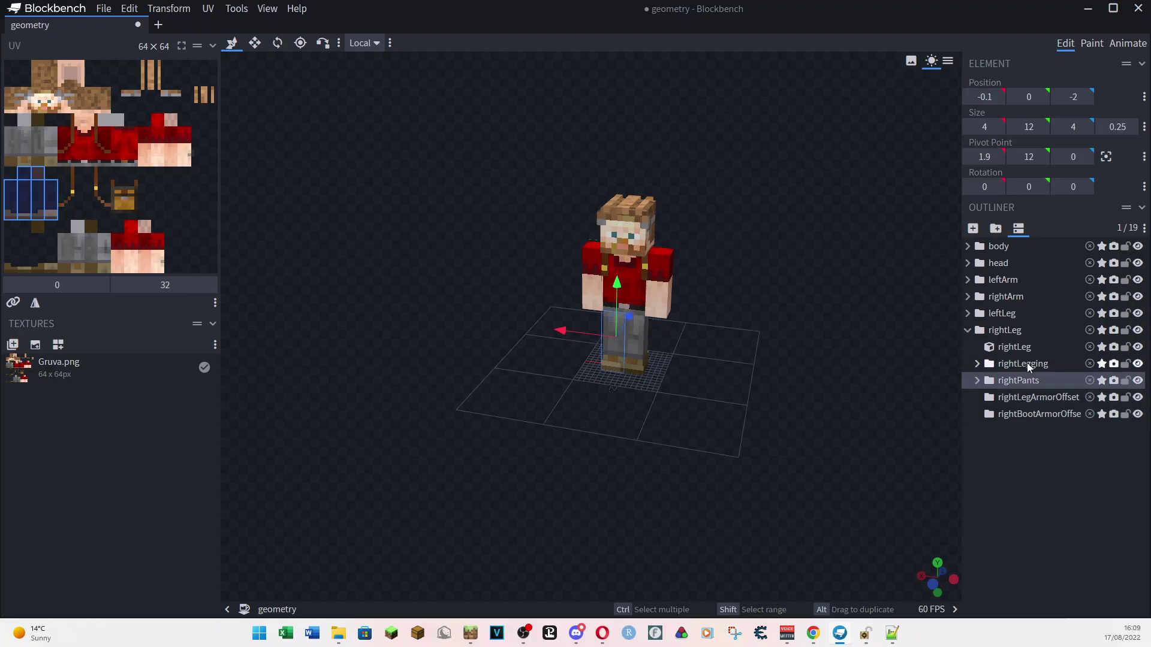
pyautogui.click(987, 366)
pyautogui.click(977, 364)
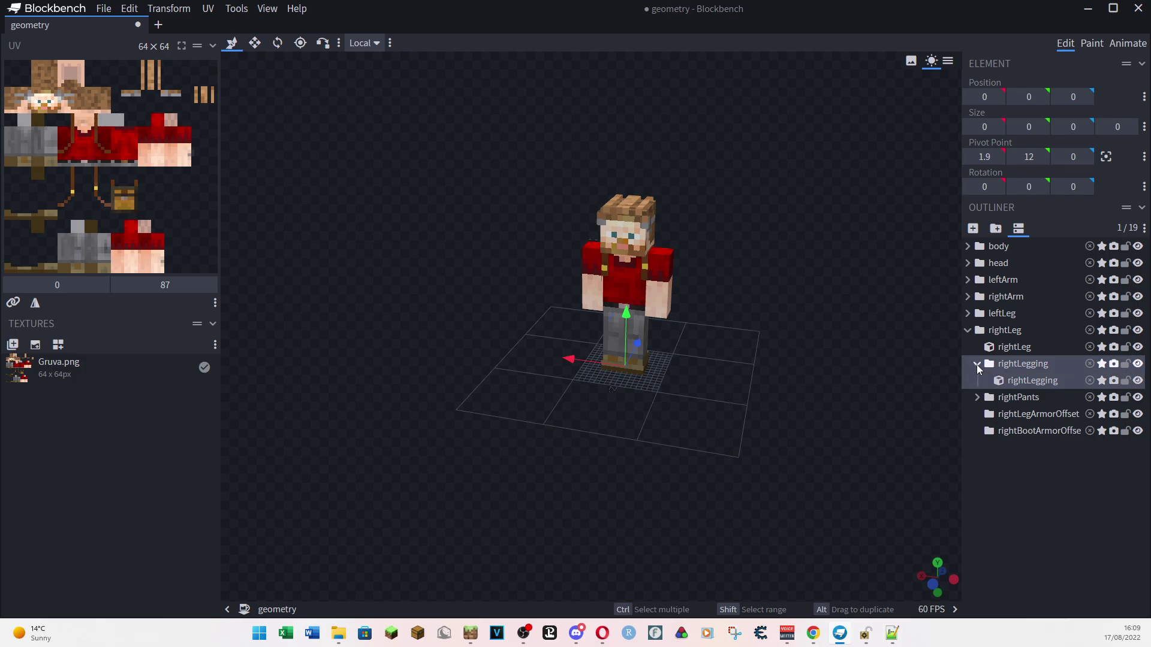
pyautogui.click(1019, 384)
pyautogui.click(1020, 364)
pyautogui.click(977, 365)
pyautogui.click(1020, 381)
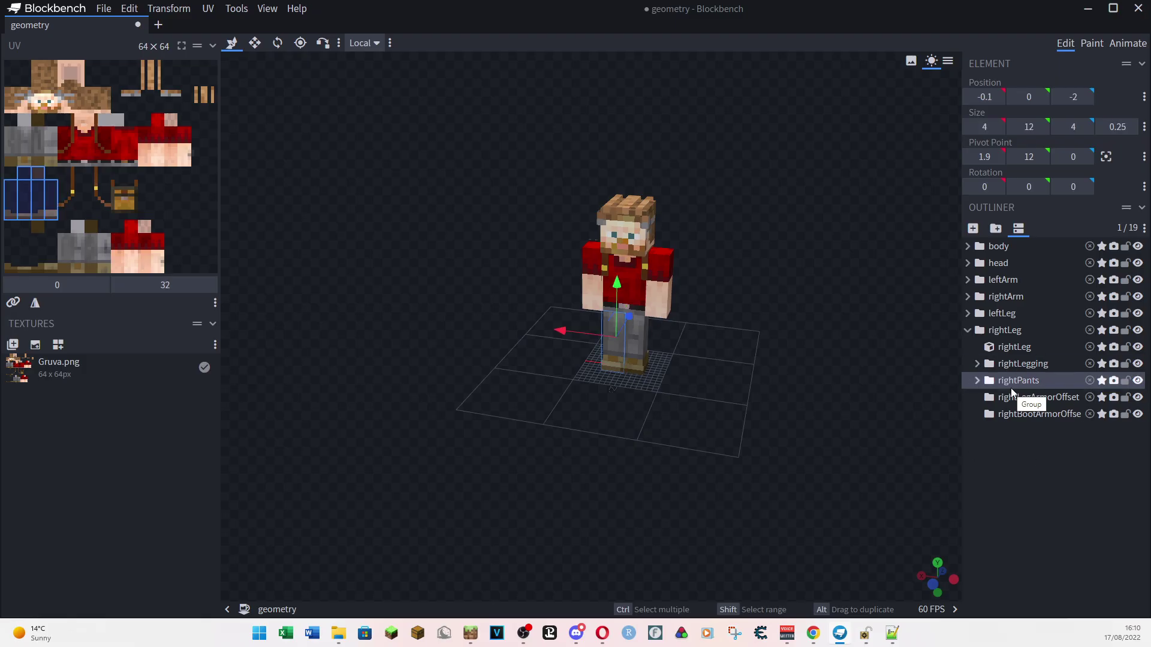
pyautogui.click(1010, 348)
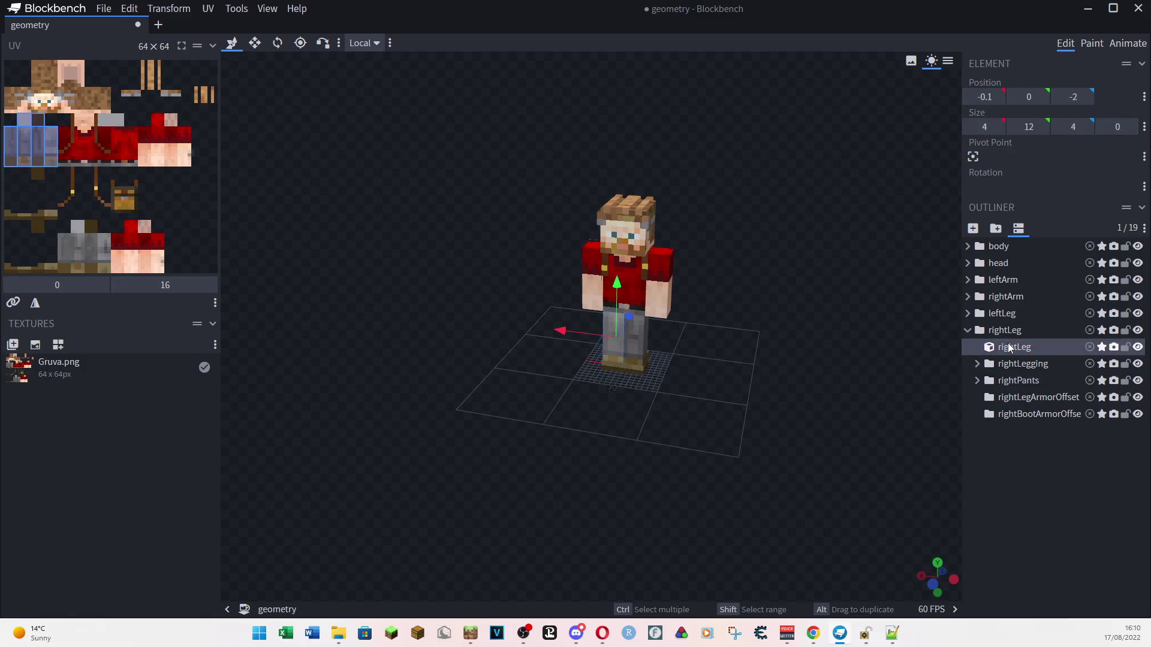
pyautogui.moveTo(595, 342); pyautogui.dragTo(614, 413)
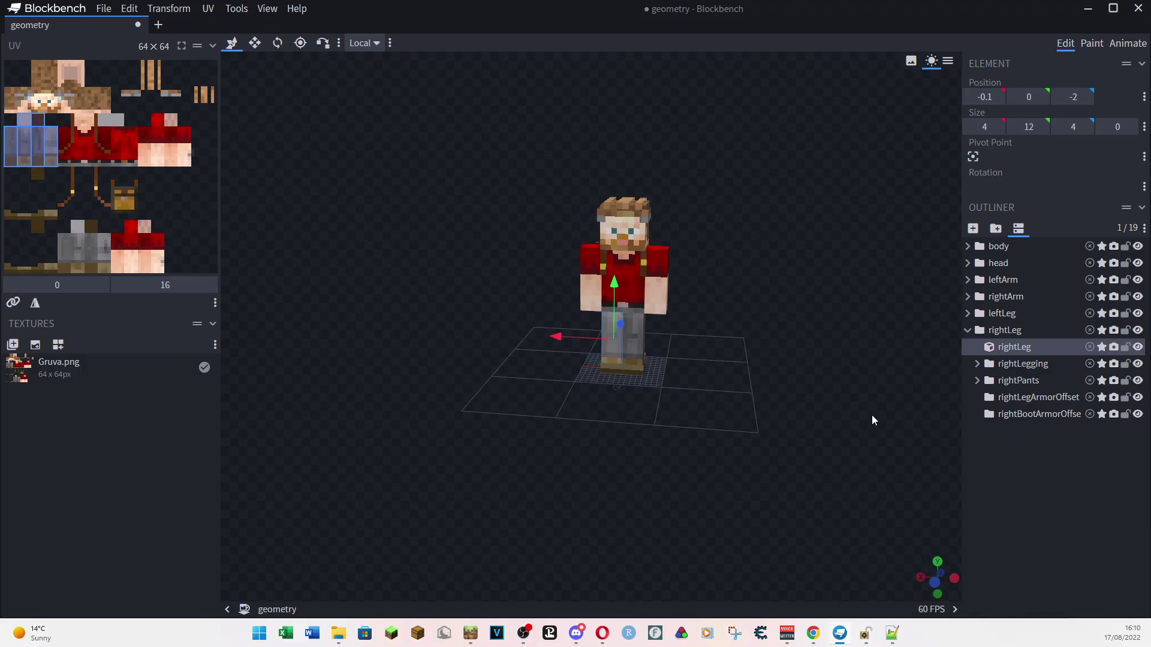
pyautogui.moveTo(853, 339); pyautogui.dragTo(988, 372)
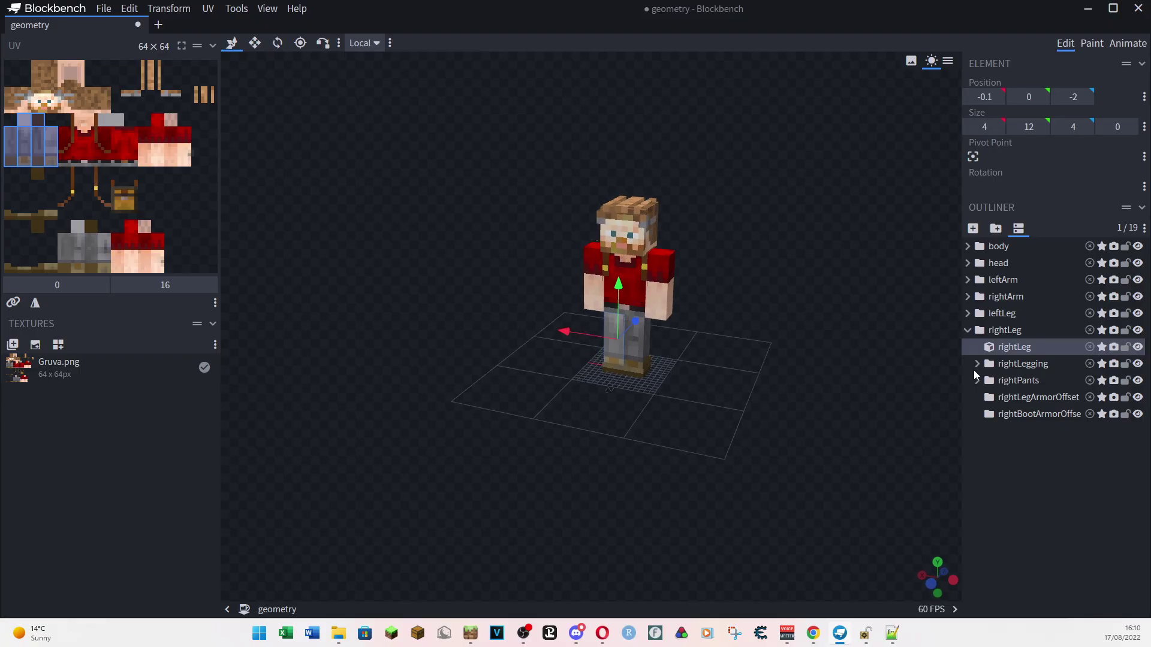
# Step: Collapse rightLeg, then try shifting the head along X and down to Y 20, returning it to -4, 24
pyautogui.click(966, 332)
pyautogui.click(981, 265)
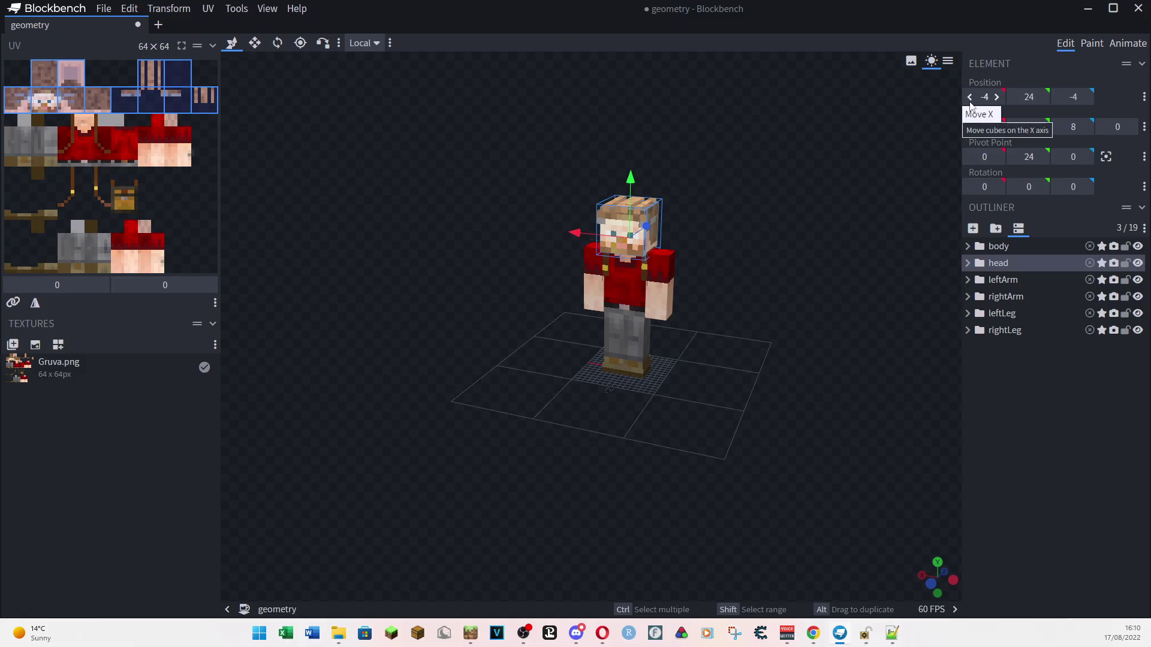
pyautogui.moveTo(973, 98); pyautogui.dragTo(989, 97)
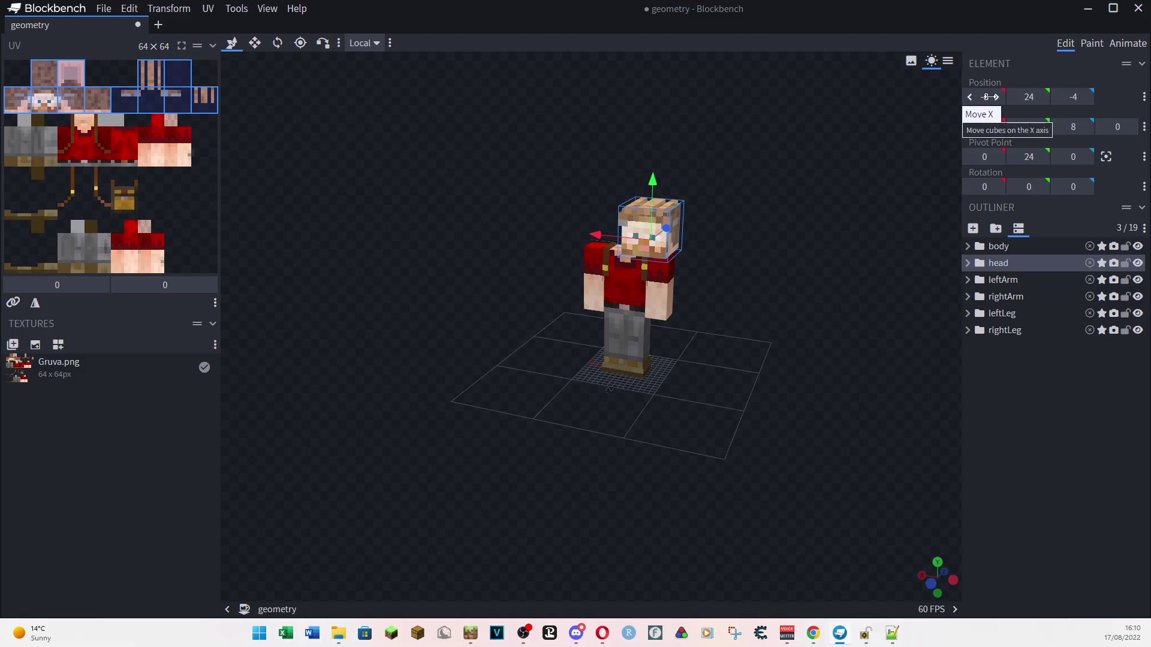
pyautogui.click(998, 96)
pyautogui.click(998, 96)
pyautogui.click(998, 96)
pyautogui.click(998, 96)
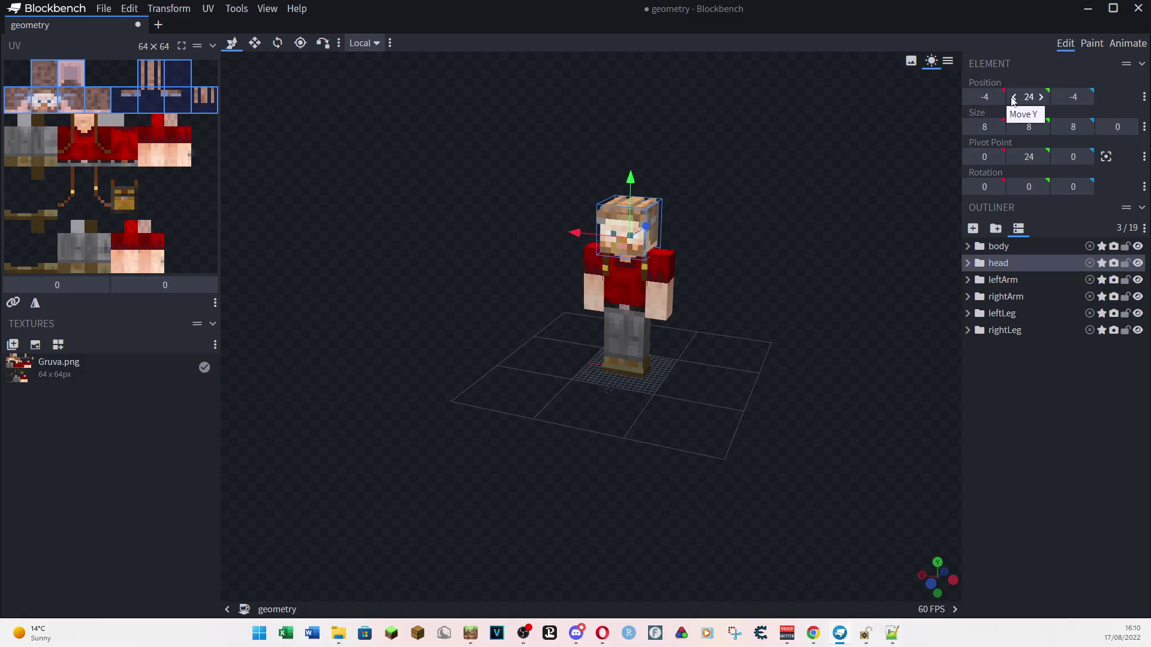
pyautogui.click(1014, 97)
pyautogui.click(1014, 97)
pyautogui.click(1014, 97)
pyautogui.click(1013, 97)
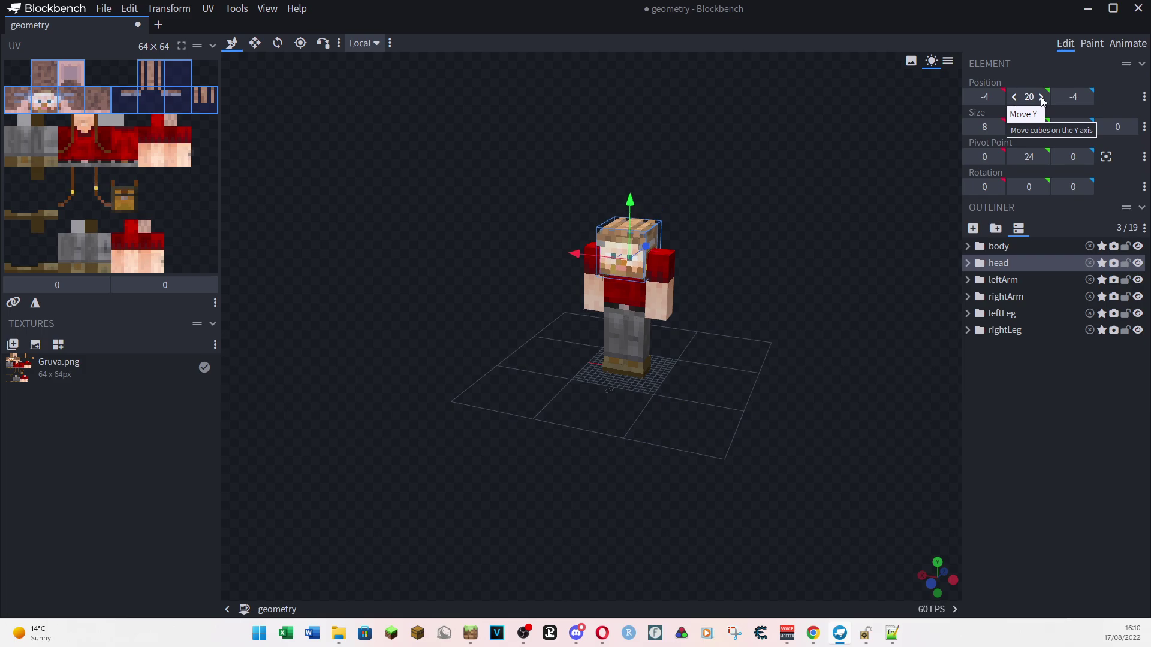
pyautogui.click(1041, 97)
pyautogui.click(1040, 97)
pyautogui.click(1041, 97)
pyautogui.click(1041, 97)
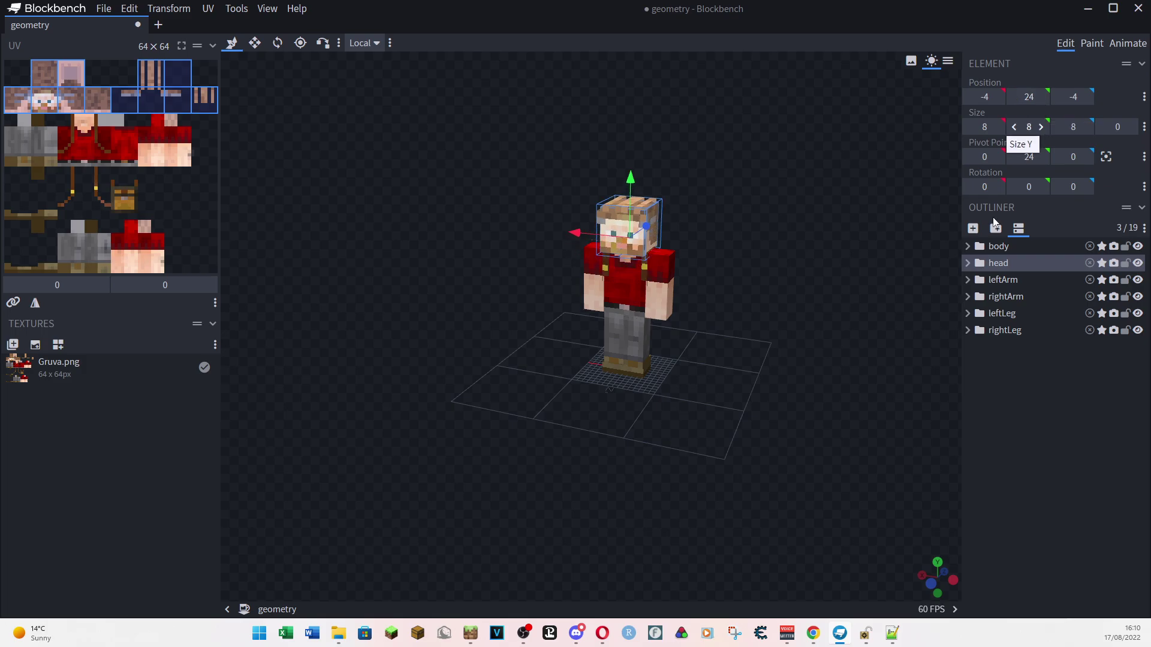
pyautogui.moveTo(857, 306)
pyautogui.mouseDown()
pyautogui.moveTo(855, 268)
pyautogui.moveTo(732, 275)
pyautogui.moveTo(826, 336)
pyautogui.moveTo(851, 324)
pyautogui.mouseUp()
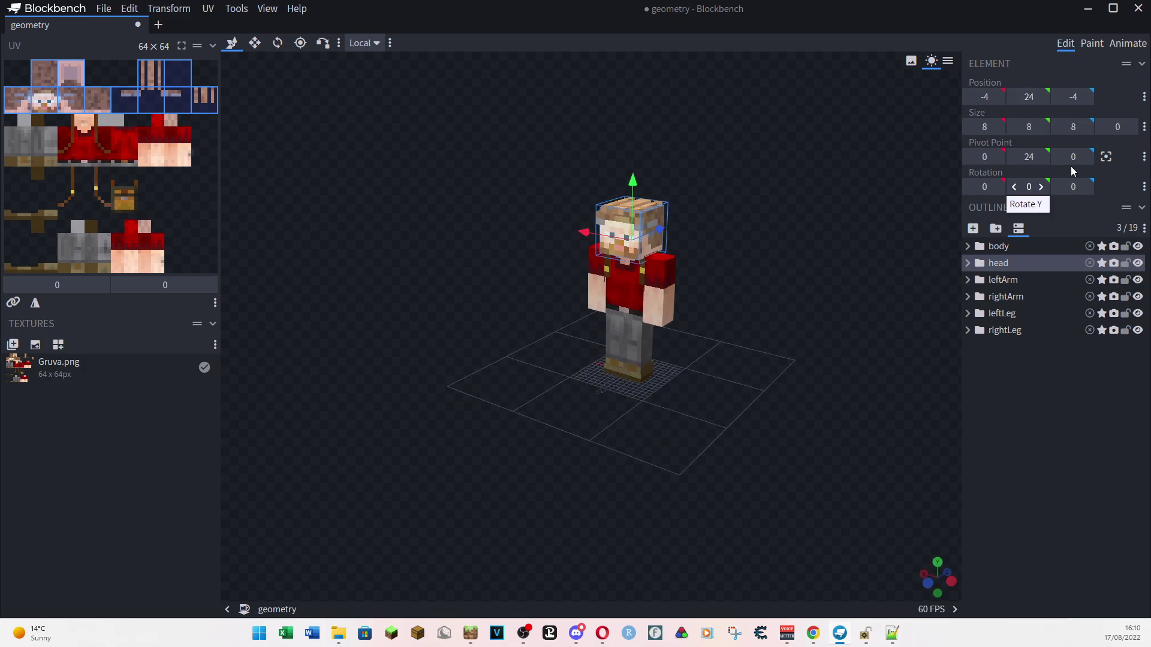
# Step: Try inflating the head cube to 3 and raising it to Y 27
pyautogui.moveTo(1123, 126); pyautogui.dragTo(1139, 127)
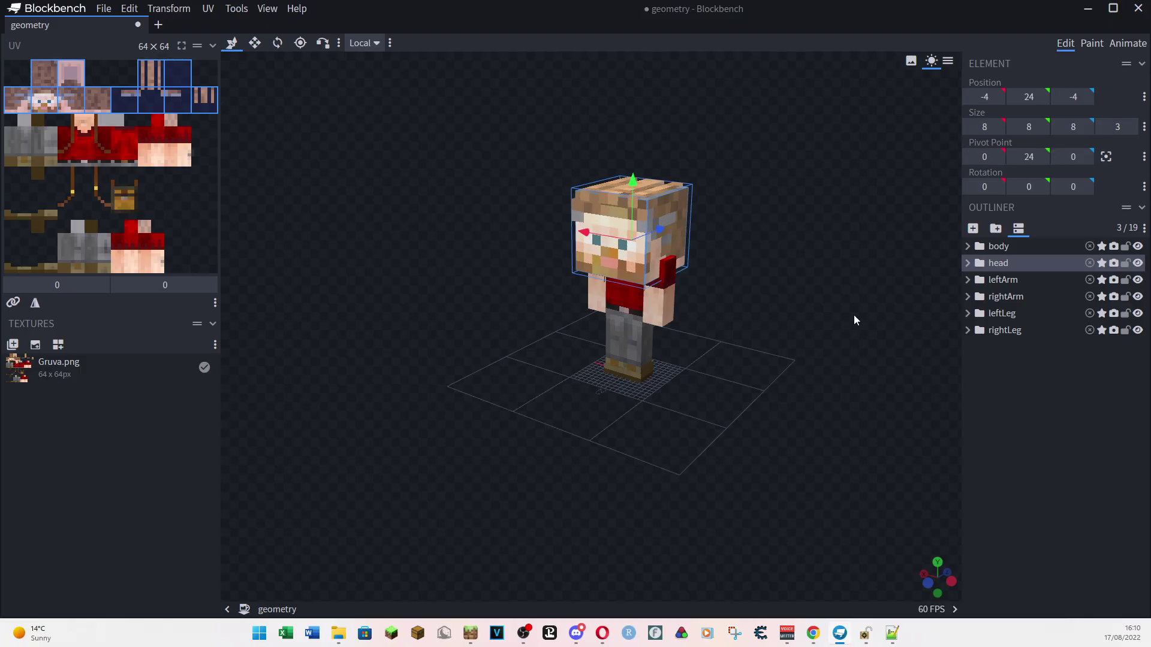
pyautogui.moveTo(854, 315)
pyautogui.mouseDown()
pyautogui.moveTo(854, 225)
pyautogui.moveTo(851, 323)
pyautogui.mouseUp()
pyautogui.click(1041, 97)
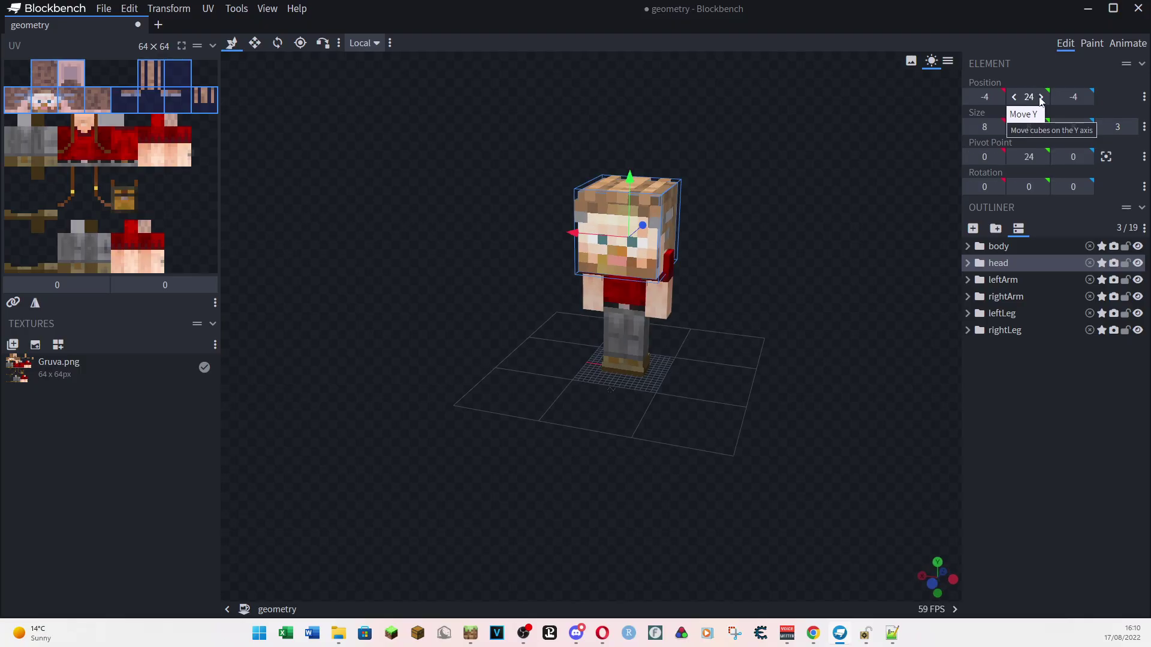
pyautogui.click(1041, 98)
pyautogui.click(1040, 97)
pyautogui.moveTo(837, 283); pyautogui.dragTo(788, 256)
# Step: Reset the head's inflation to 0 and its position back to Y 24
pyautogui.click(1103, 127)
pyautogui.click(1103, 127)
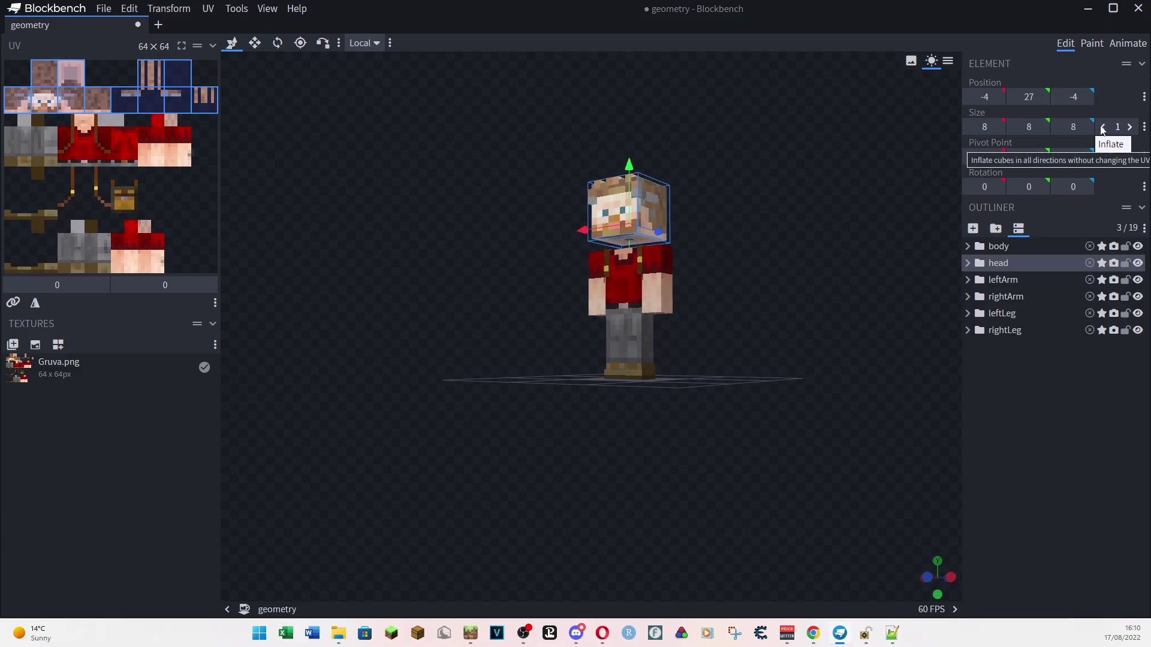
pyautogui.click(1103, 127)
pyautogui.click(1103, 127)
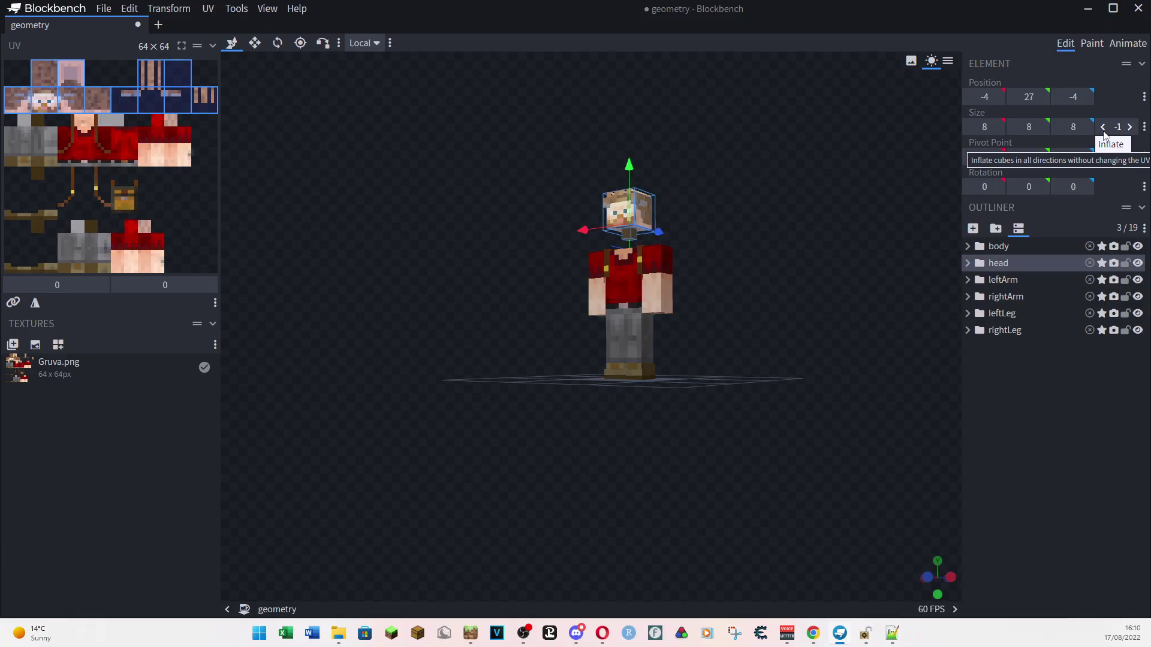
pyautogui.click(1014, 98)
pyautogui.click(1014, 97)
pyautogui.click(1014, 97)
pyautogui.click(1014, 97)
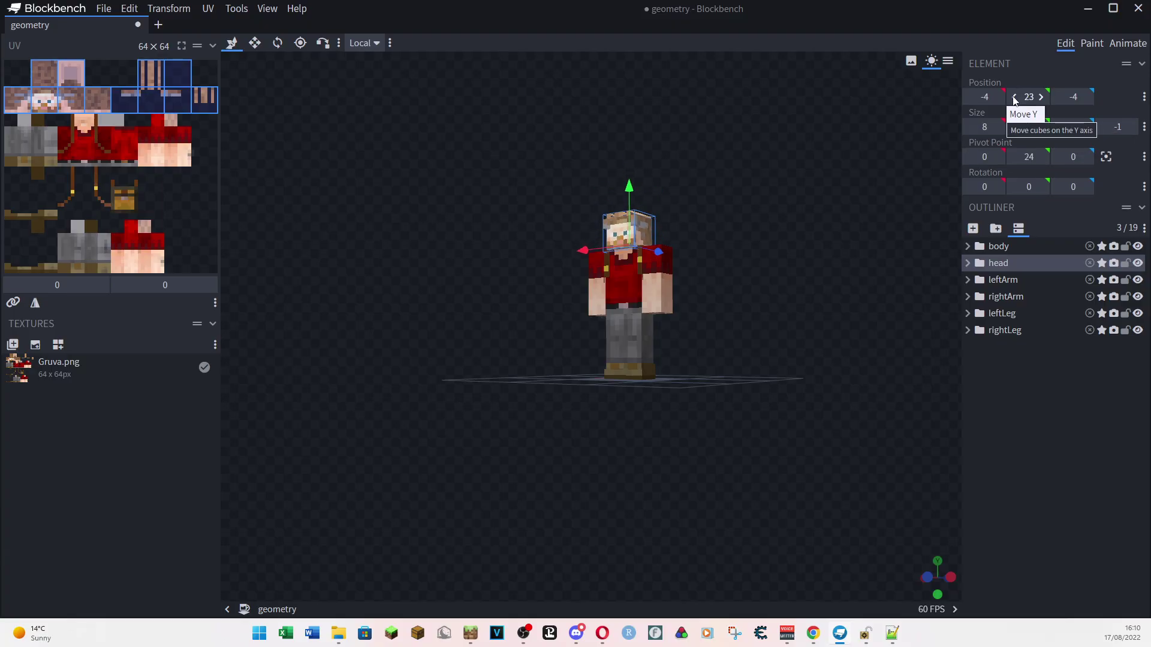
pyautogui.moveTo(929, 216); pyautogui.dragTo(865, 315)
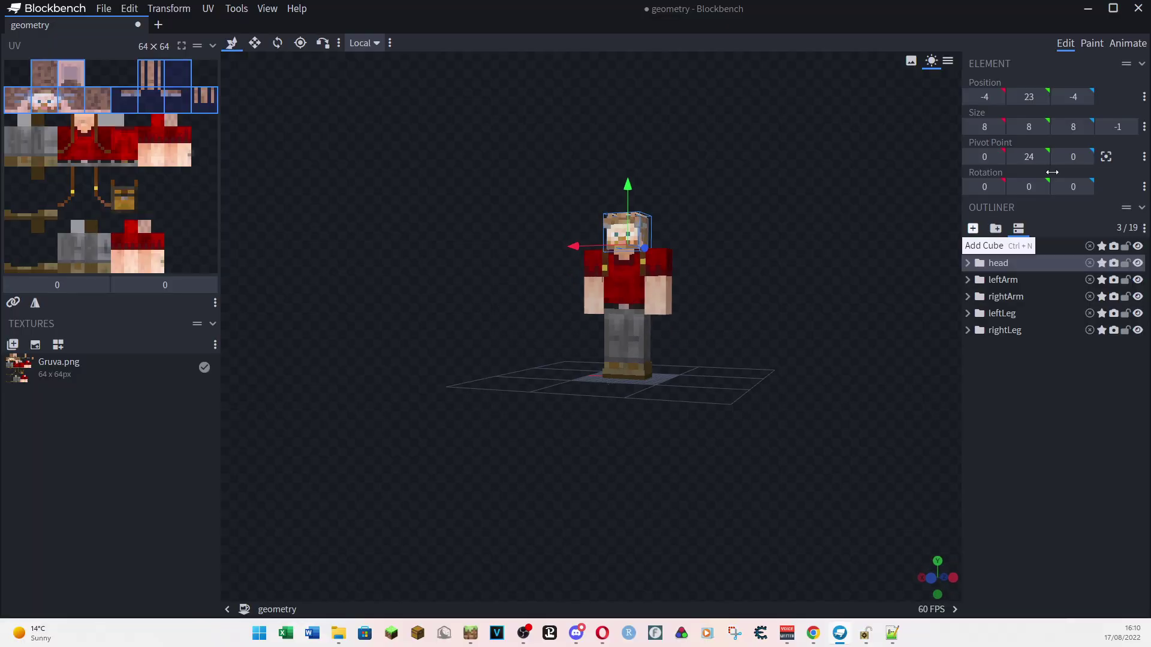
pyautogui.click(1130, 128)
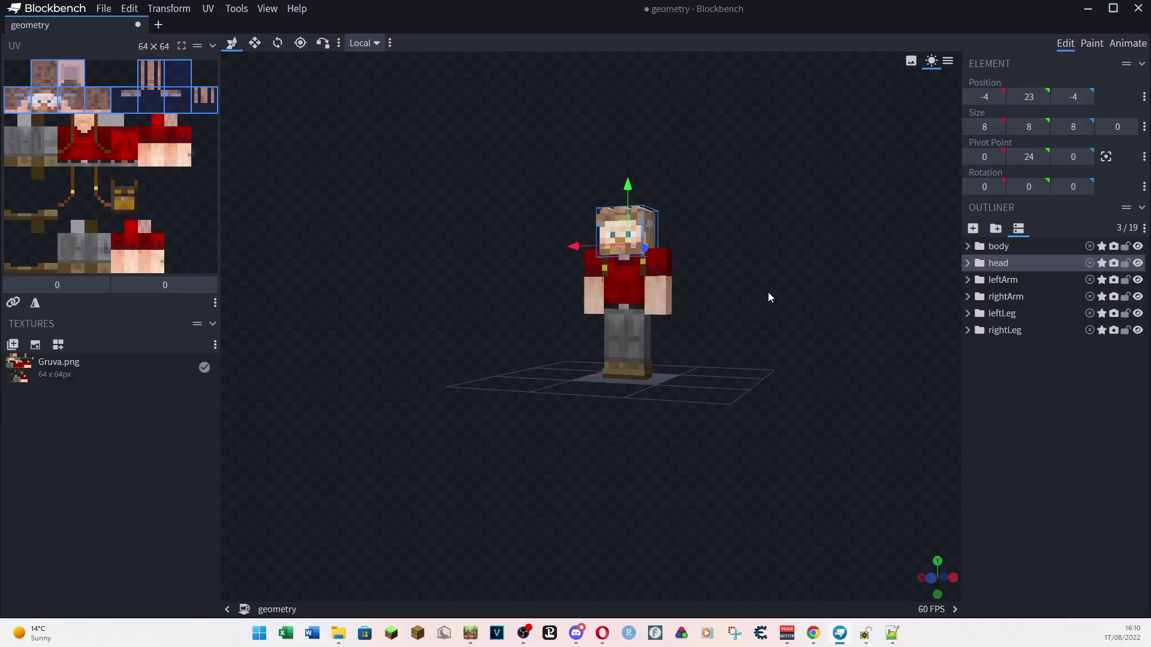
pyautogui.click(1044, 98)
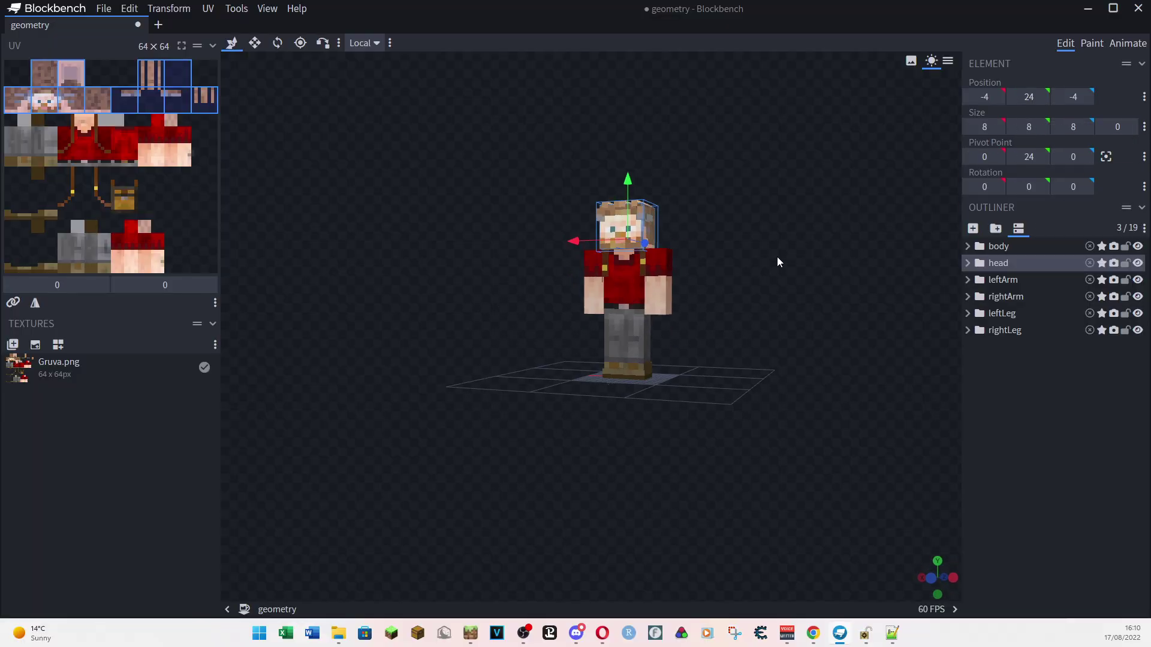
pyautogui.moveTo(777, 257); pyautogui.dragTo(743, 304)
pyautogui.moveTo(813, 333)
pyautogui.mouseDown()
pyautogui.moveTo(843, 341)
pyautogui.moveTo(851, 332)
pyautogui.moveTo(815, 350)
pyautogui.mouseUp()
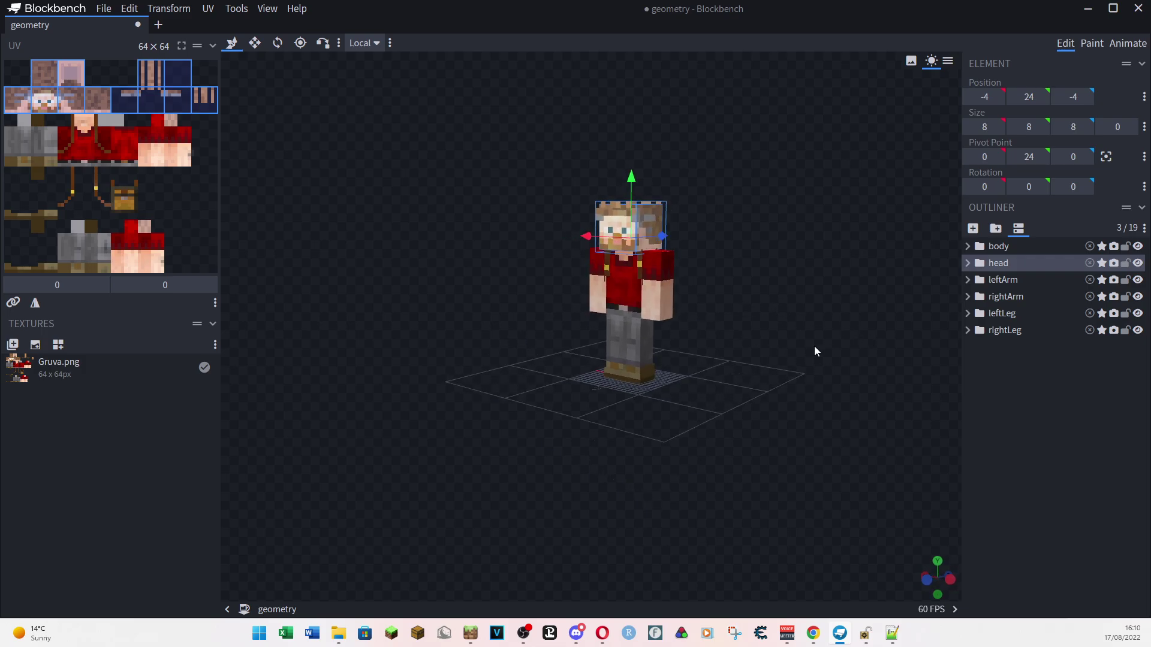
# Step: Select the rightArm group and switch to the rotate tool
pyautogui.click(1006, 298)
pyautogui.moveTo(836, 333); pyautogui.dragTo(859, 372)
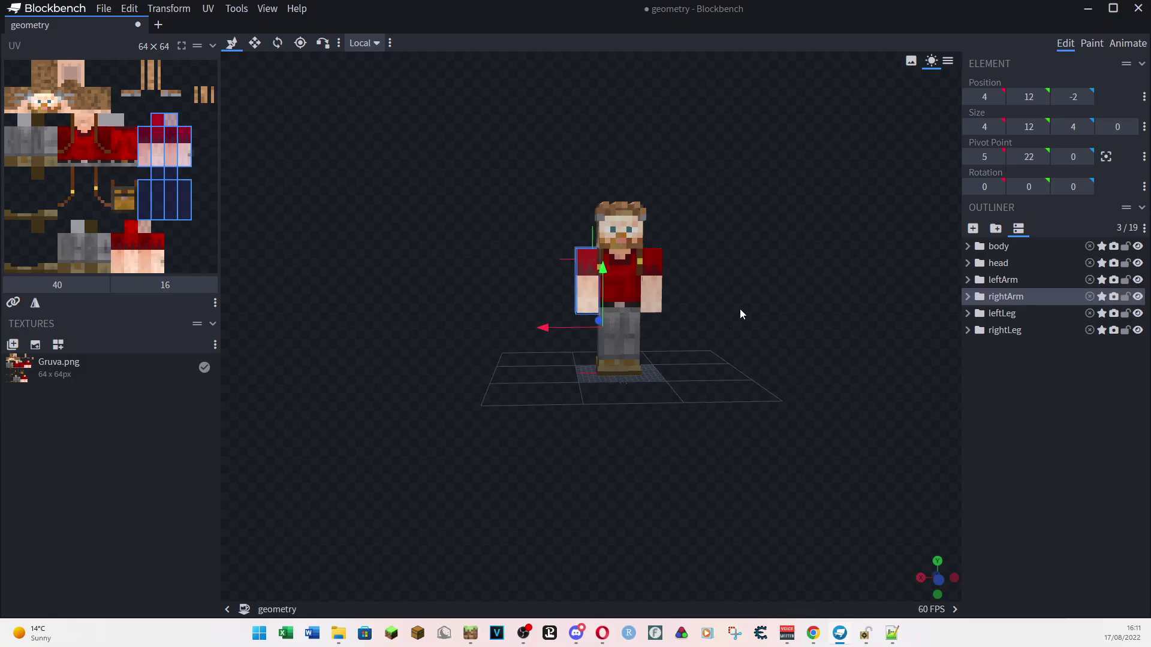
pyautogui.moveTo(713, 319); pyautogui.dragTo(666, 337)
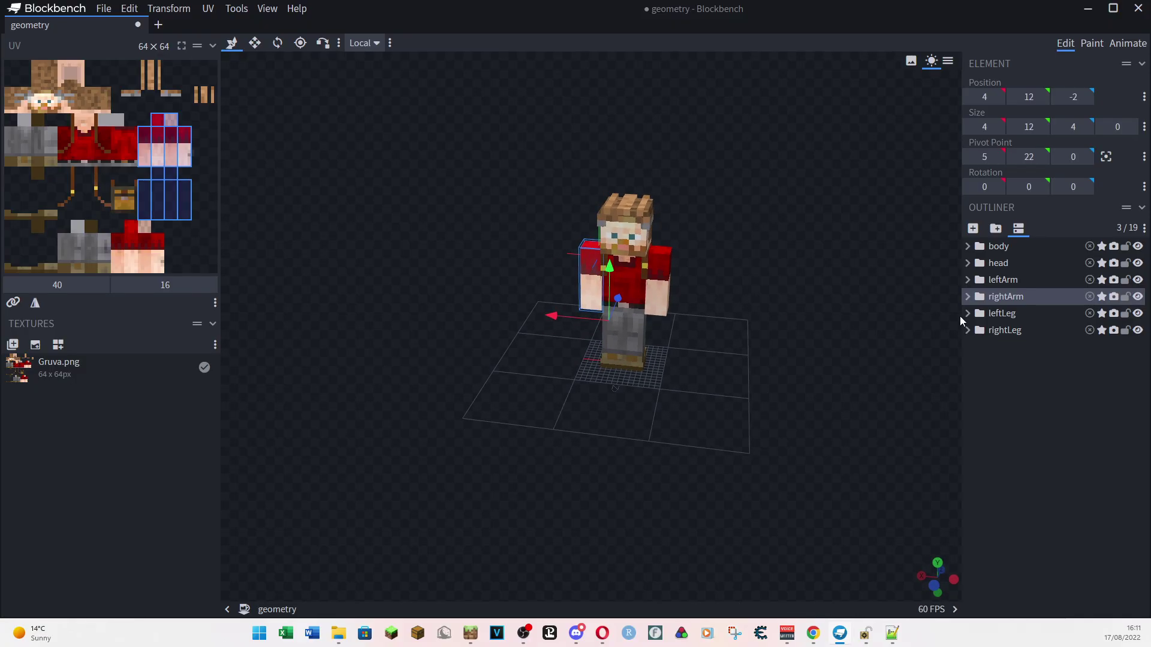
pyautogui.click(278, 43)
pyautogui.moveTo(729, 411); pyautogui.dragTo(639, 296)
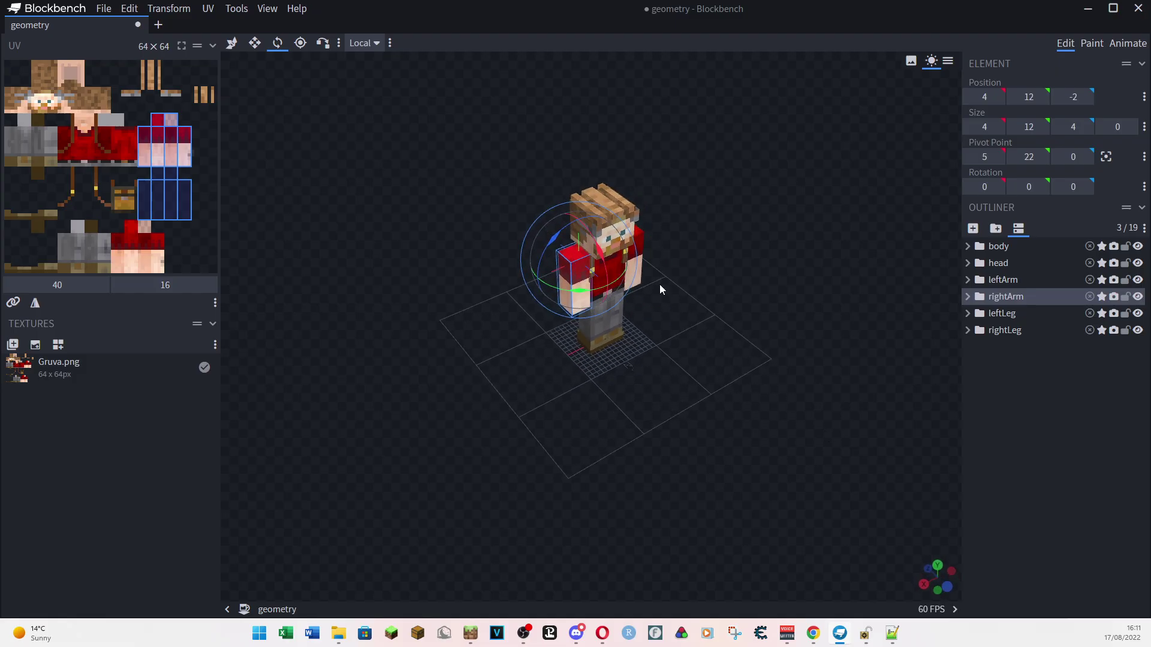
pyautogui.moveTo(659, 287); pyautogui.dragTo(750, 284)
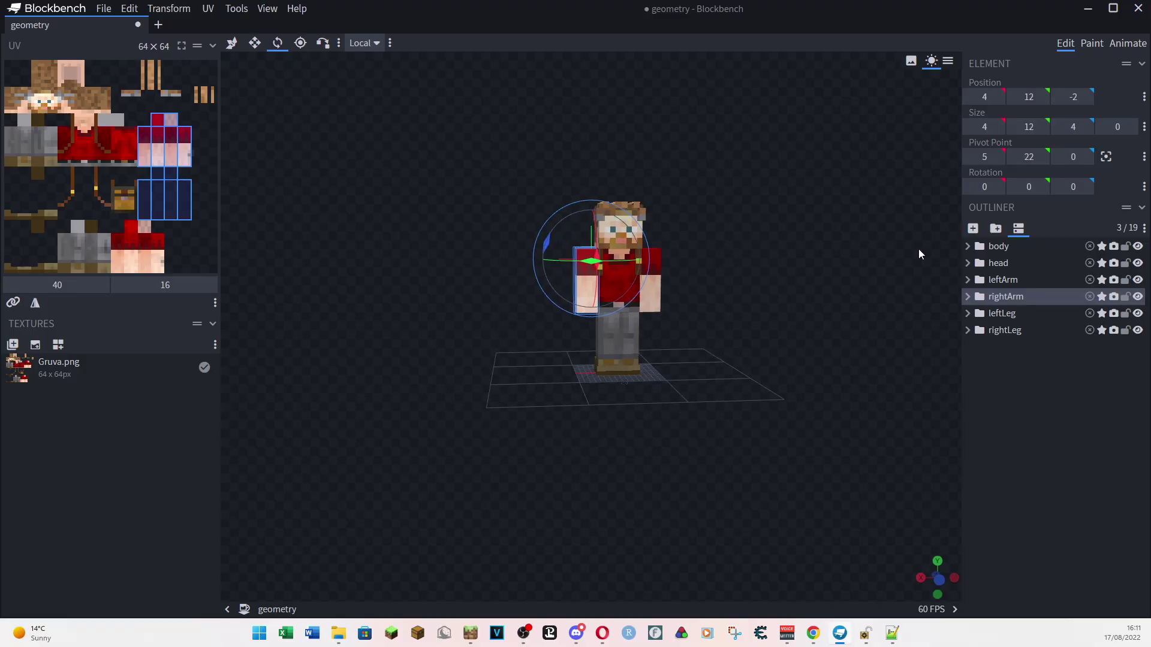
# Step: Lower the right arm's pivot Y to 14 and swing the arm up 45°
pyautogui.click(1015, 158)
pyautogui.click(1015, 157)
pyautogui.click(1015, 157)
pyautogui.click(1015, 157)
pyautogui.click(1015, 157)
pyautogui.click(1015, 157)
pyautogui.click(1015, 157)
pyautogui.click(1015, 157)
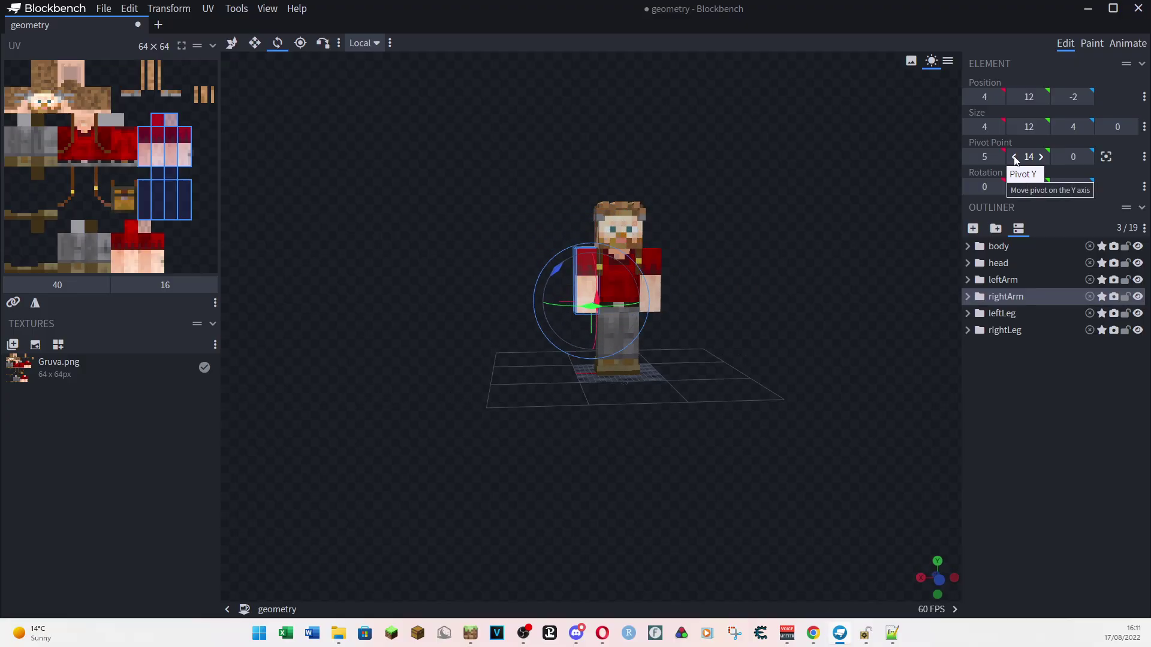
pyautogui.moveTo(843, 343); pyautogui.dragTo(844, 390)
pyautogui.moveTo(585, 291)
pyautogui.mouseDown()
pyautogui.moveTo(590, 274)
pyautogui.moveTo(600, 311)
pyautogui.moveTo(607, 291)
pyautogui.mouseUp()
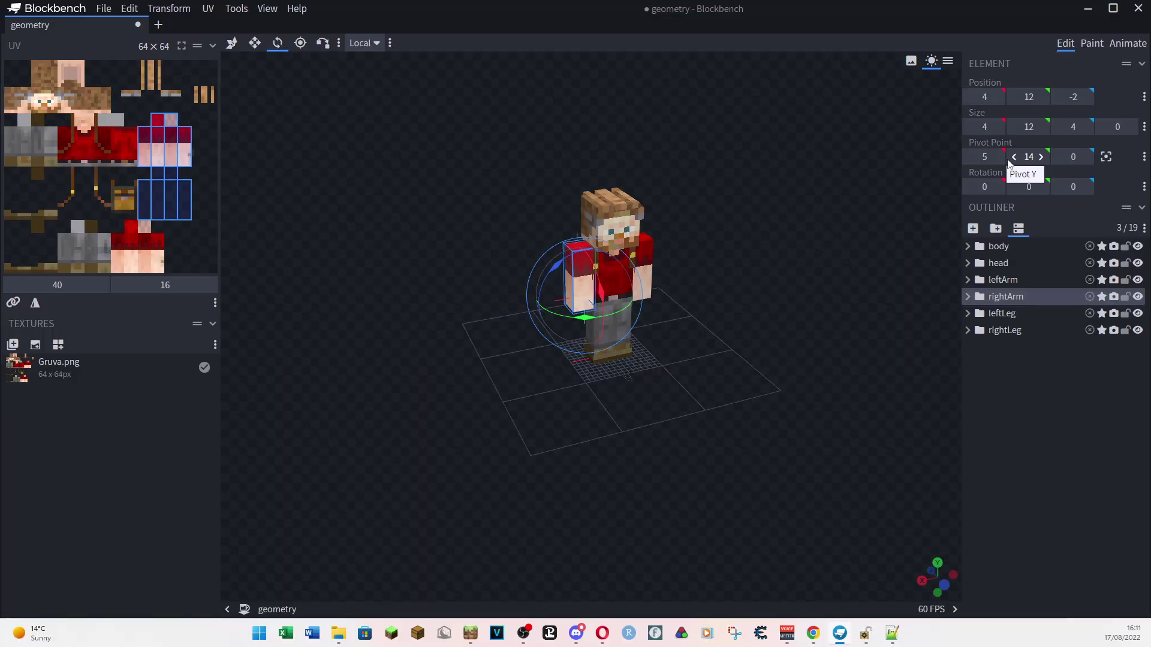
# Step: Raise the right arm's pivot back to Y 22 and rotate the arm to 60° on X
pyautogui.click(1041, 157)
pyautogui.click(1041, 157)
pyautogui.click(1041, 157)
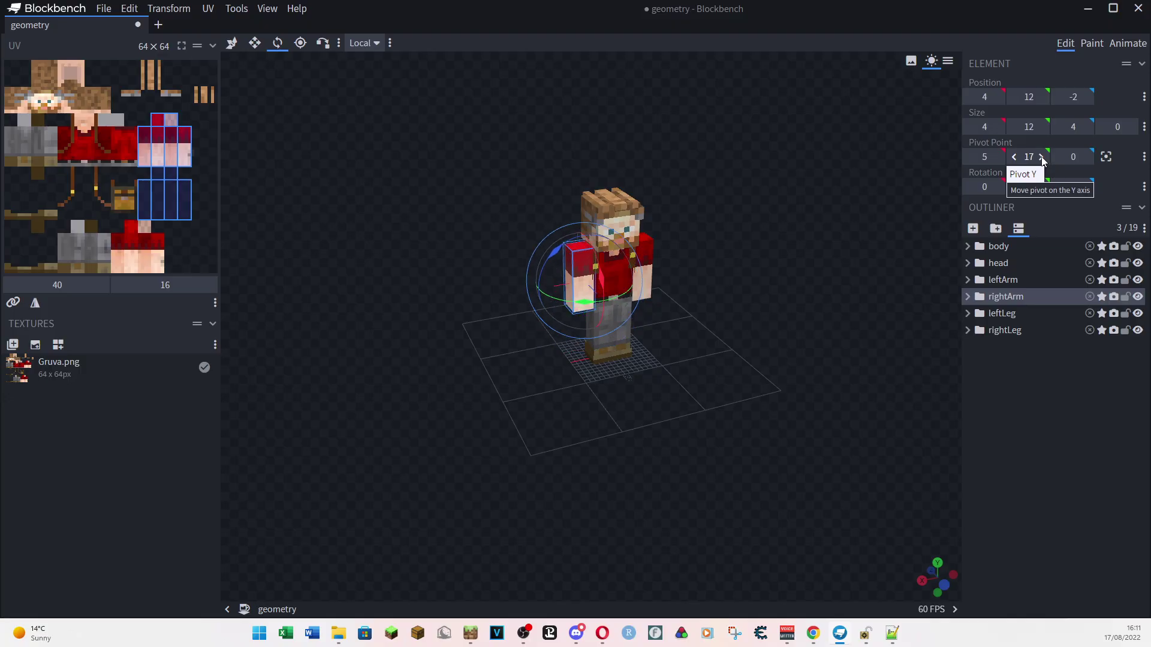
pyautogui.click(1041, 157)
pyautogui.click(1042, 157)
pyautogui.click(1042, 157)
pyautogui.click(1041, 157)
pyautogui.click(1041, 157)
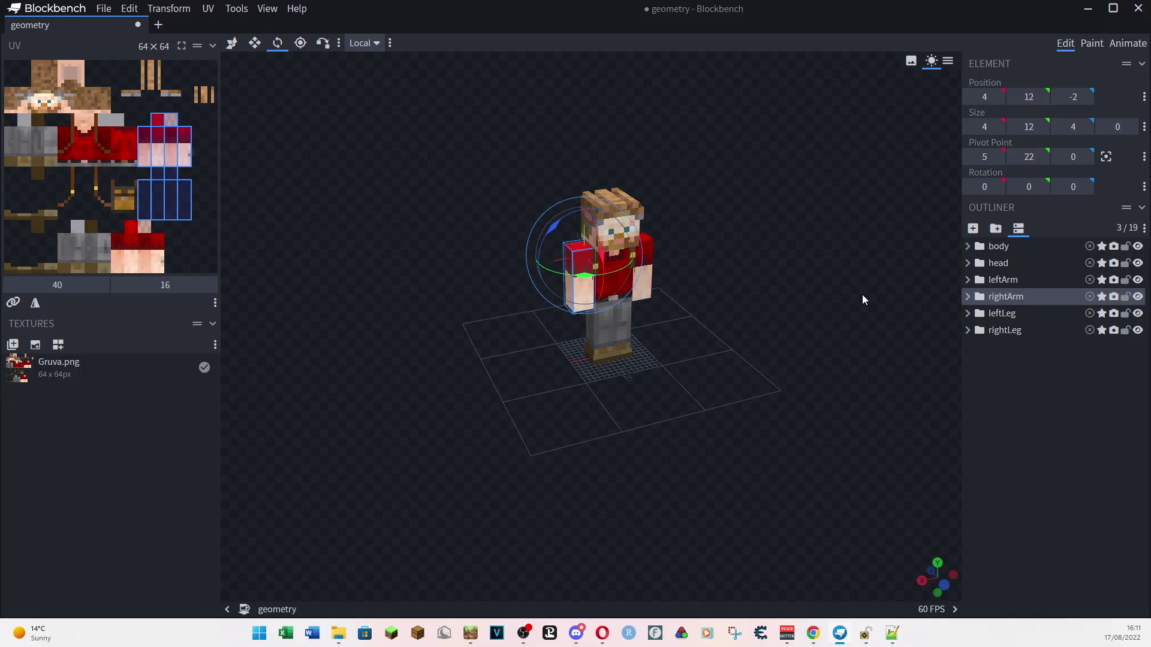
pyautogui.moveTo(863, 299); pyautogui.dragTo(681, 311)
pyautogui.moveTo(602, 259); pyautogui.dragTo(599, 228)
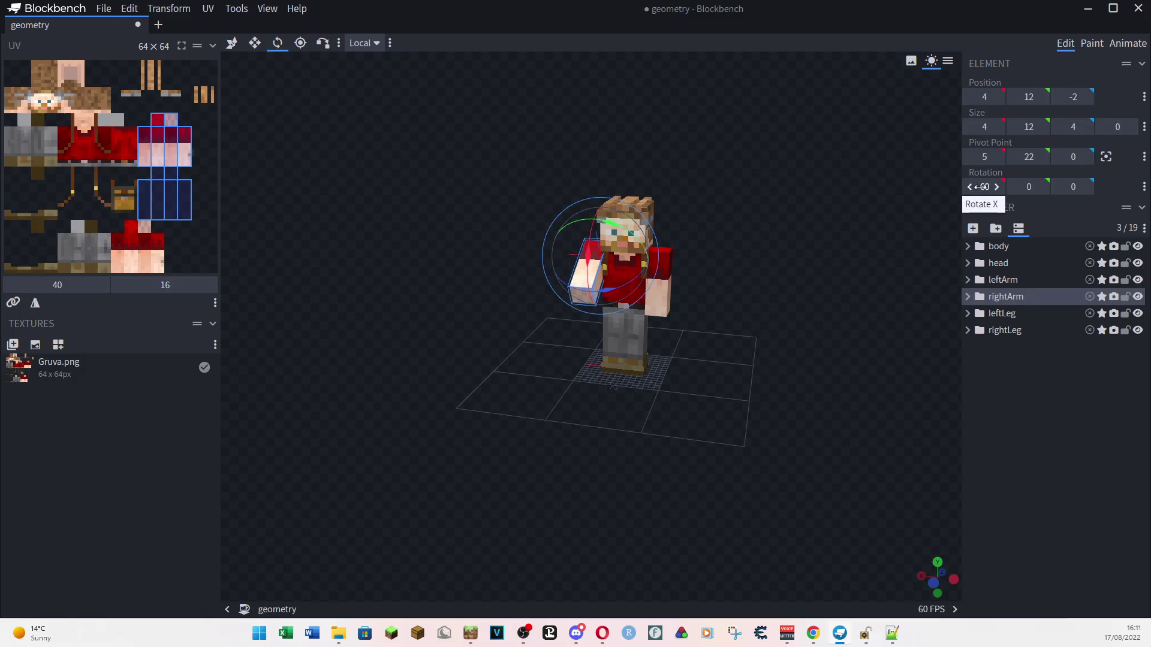
pyautogui.doubleClick(983, 187)
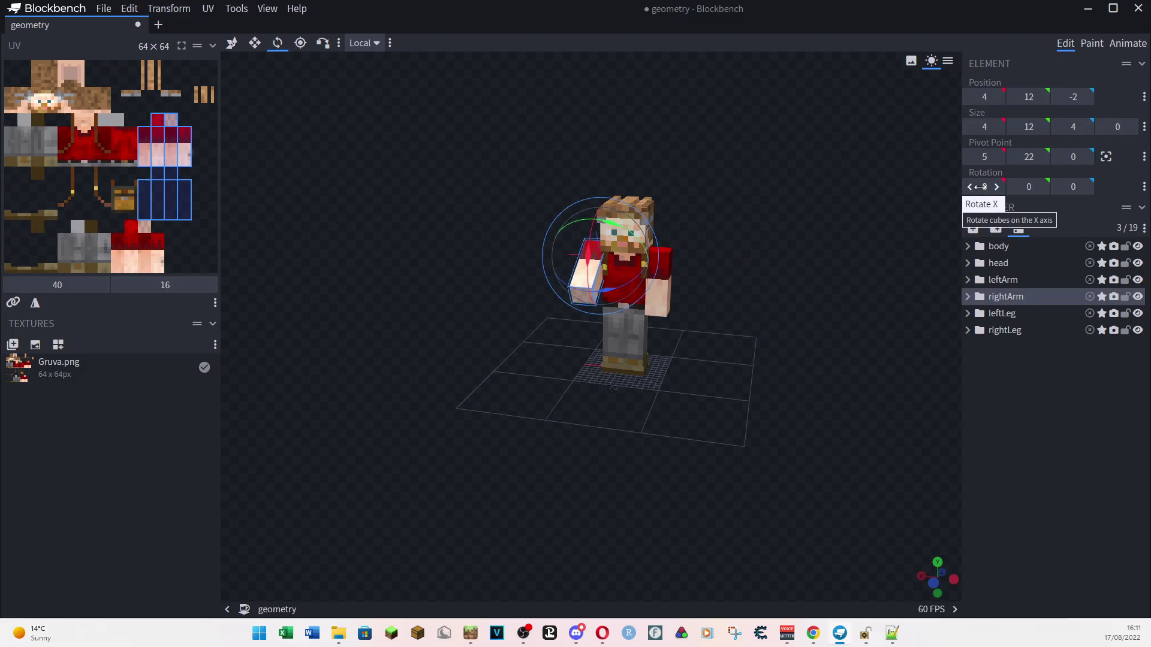
# Step: Set the right arm's X rotation to 0, then -90 to point it forward
pyautogui.write('0')
pyautogui.press('Tab')
pyautogui.moveTo(775, 319); pyautogui.dragTo(937, 215)
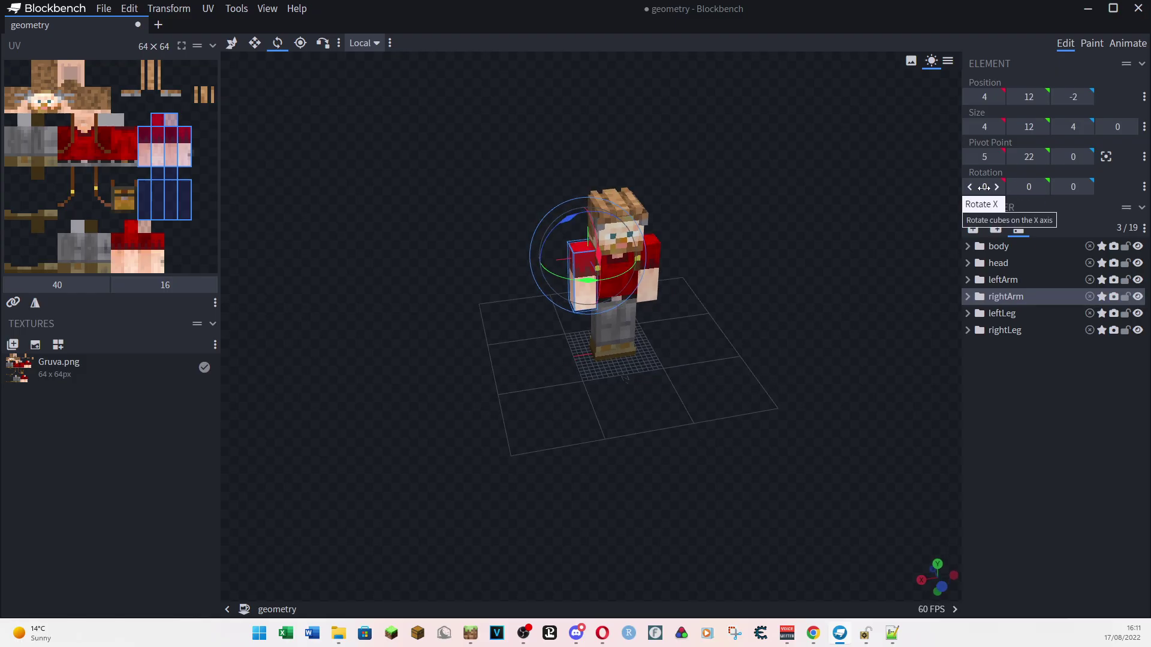
pyautogui.write('-90')
pyautogui.press('Tab')
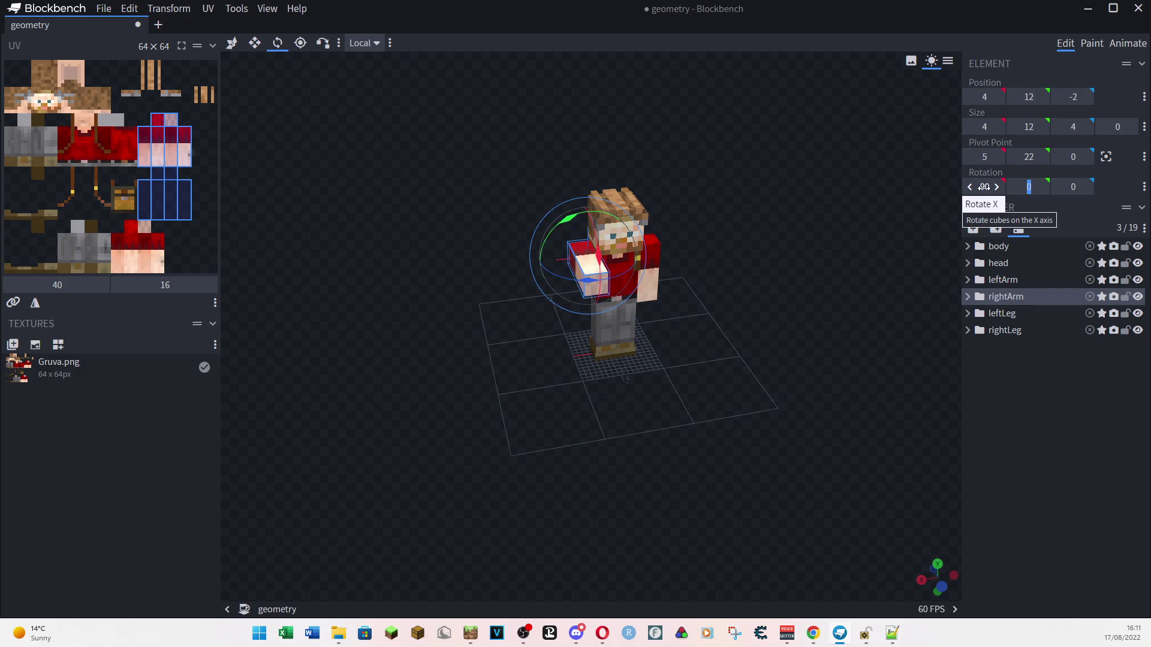
# Step: Give the leftArm group Z rotation 0 and X rotation 90
pyautogui.click(1012, 283)
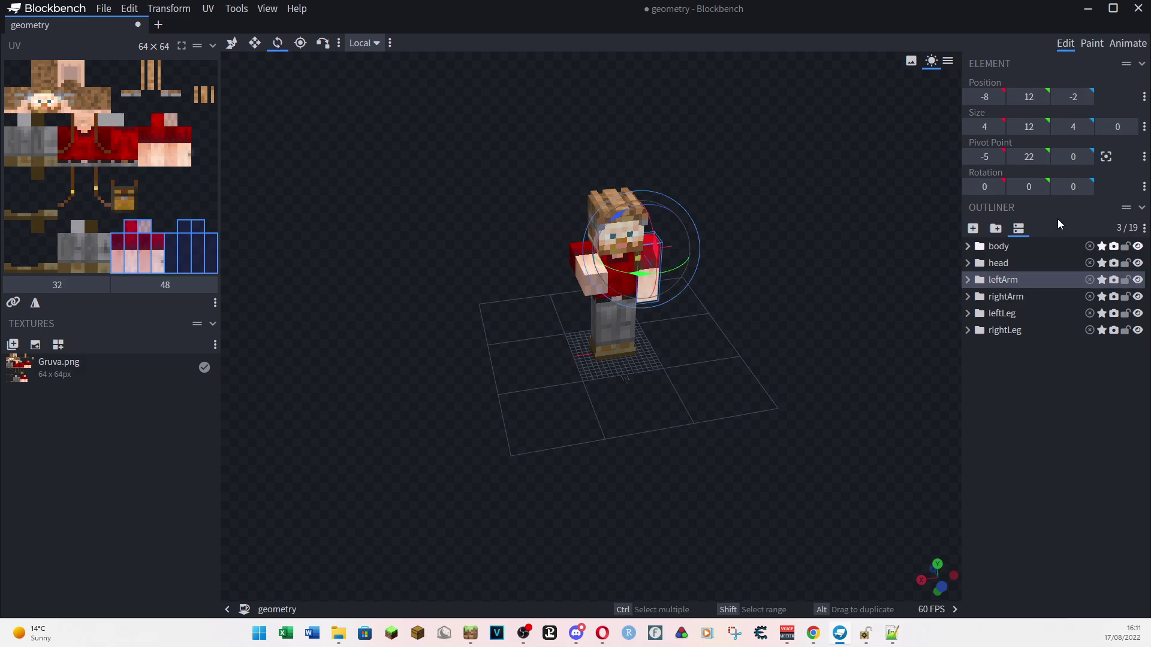
pyautogui.click(1061, 187)
pyautogui.press('BackSpace')
pyautogui.press('BackSpace')
pyautogui.press('BackSpace')
pyautogui.press('BackSpace')
pyautogui.write('0')
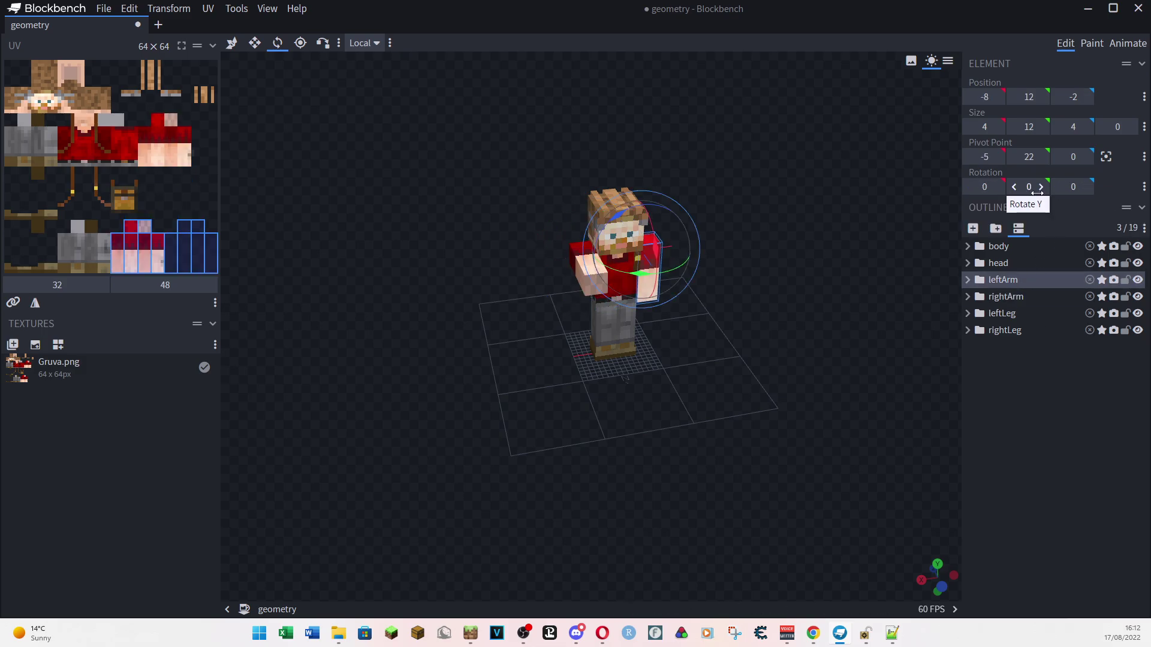
pyautogui.click(986, 187)
pyautogui.write('90')
pyautogui.press('Return')
# Step: Reselect the rightArm group, now at 0° rotation
pyautogui.moveTo(664, 355); pyautogui.dragTo(714, 354)
pyautogui.click(1005, 297)
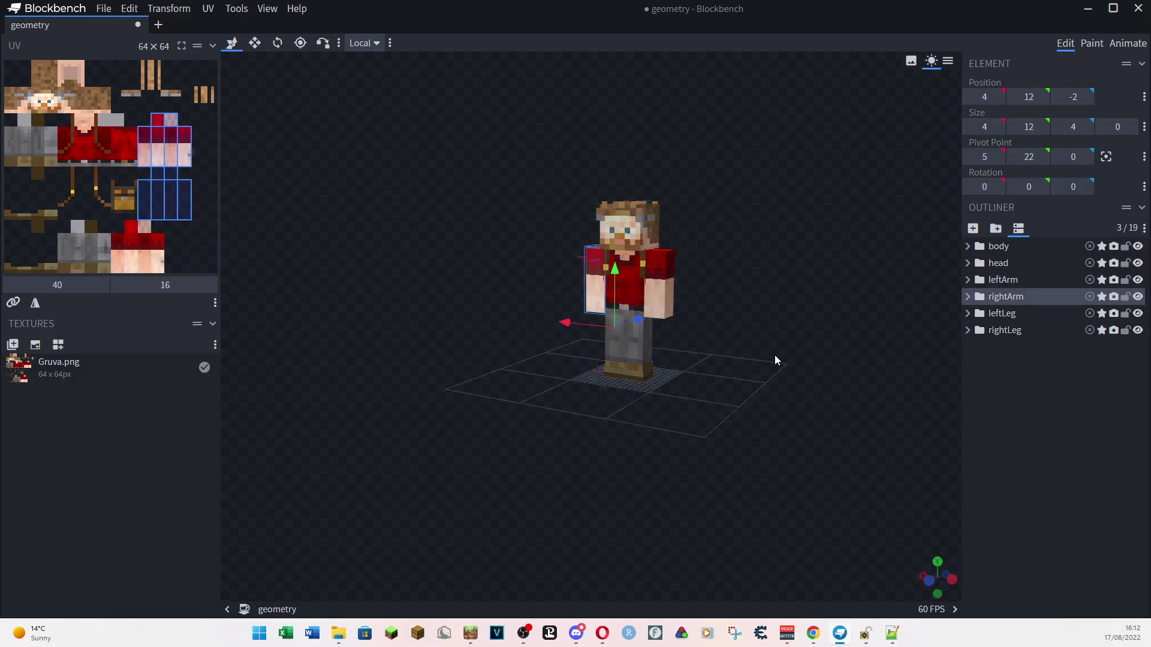
pyautogui.click(1002, 295)
# Step: Add a cube inside rightArm sized 8×8×8 with -1 inflate
pyautogui.click(967, 298)
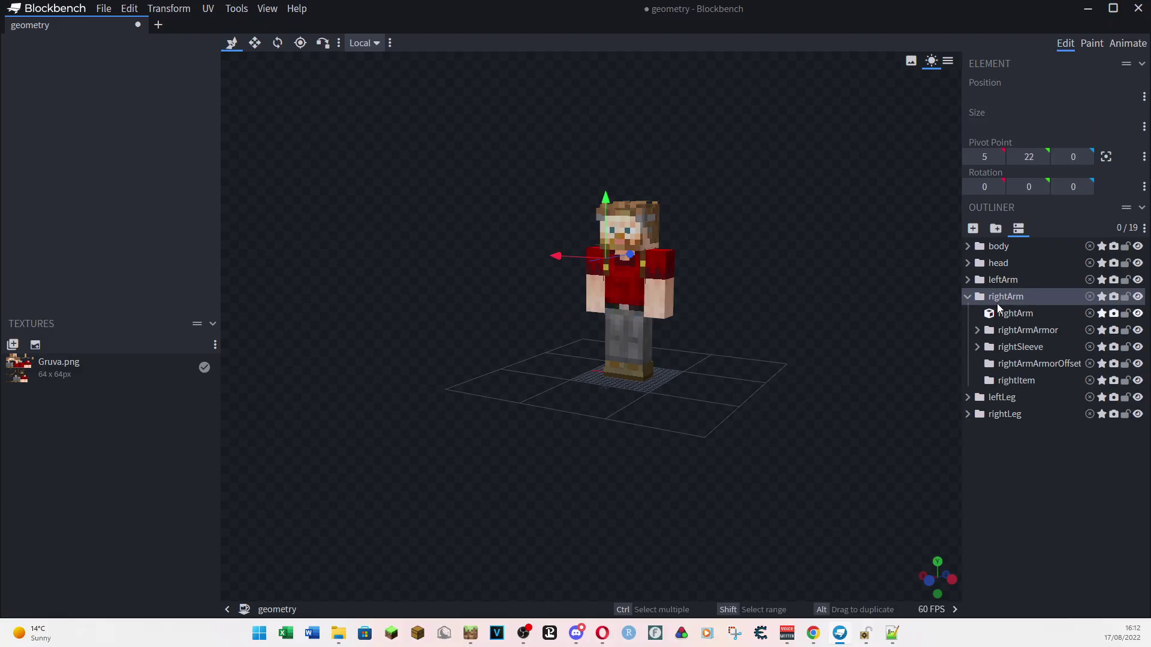
pyautogui.click(973, 229)
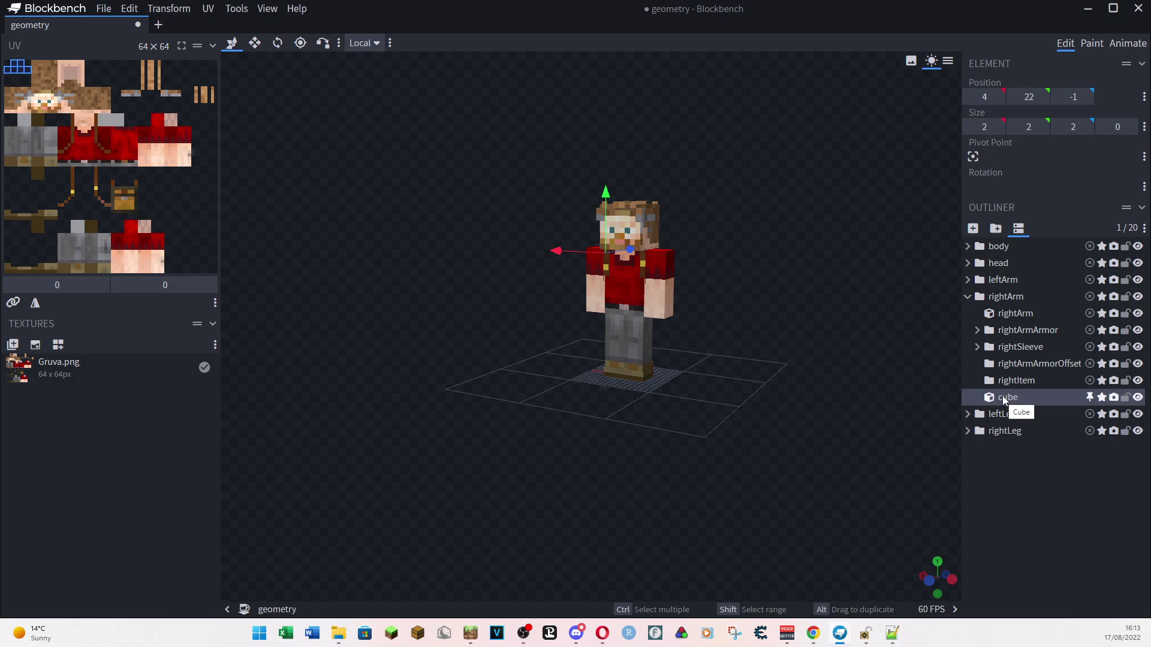
pyautogui.click(997, 127)
pyautogui.click(996, 127)
pyautogui.click(997, 127)
pyautogui.click(997, 127)
pyautogui.click(996, 127)
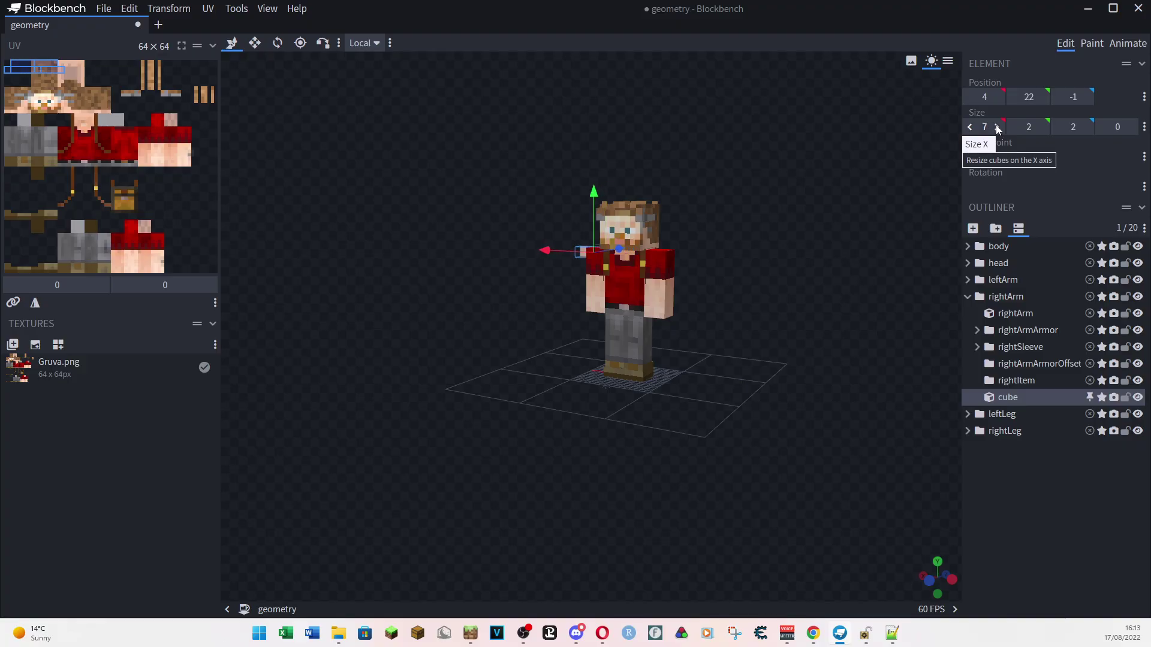
pyautogui.click(997, 127)
pyautogui.click(996, 127)
pyautogui.click(970, 128)
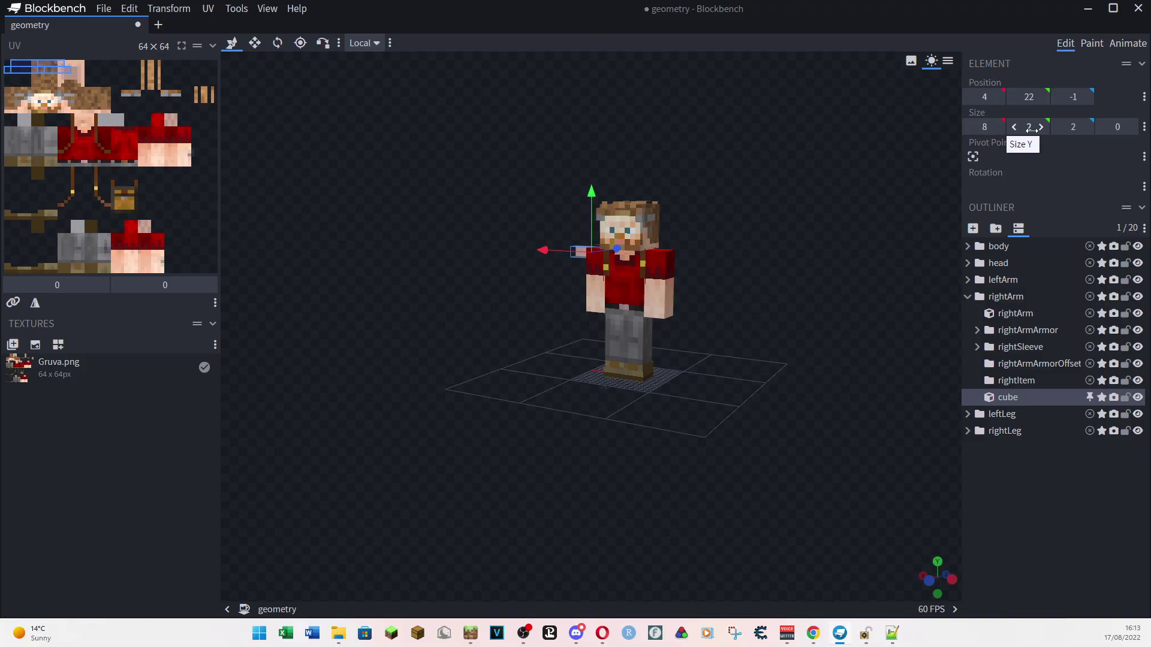
pyautogui.click(1043, 127)
pyautogui.click(1042, 127)
pyautogui.click(1042, 127)
pyautogui.click(1042, 127)
pyautogui.click(1043, 127)
pyautogui.click(1042, 127)
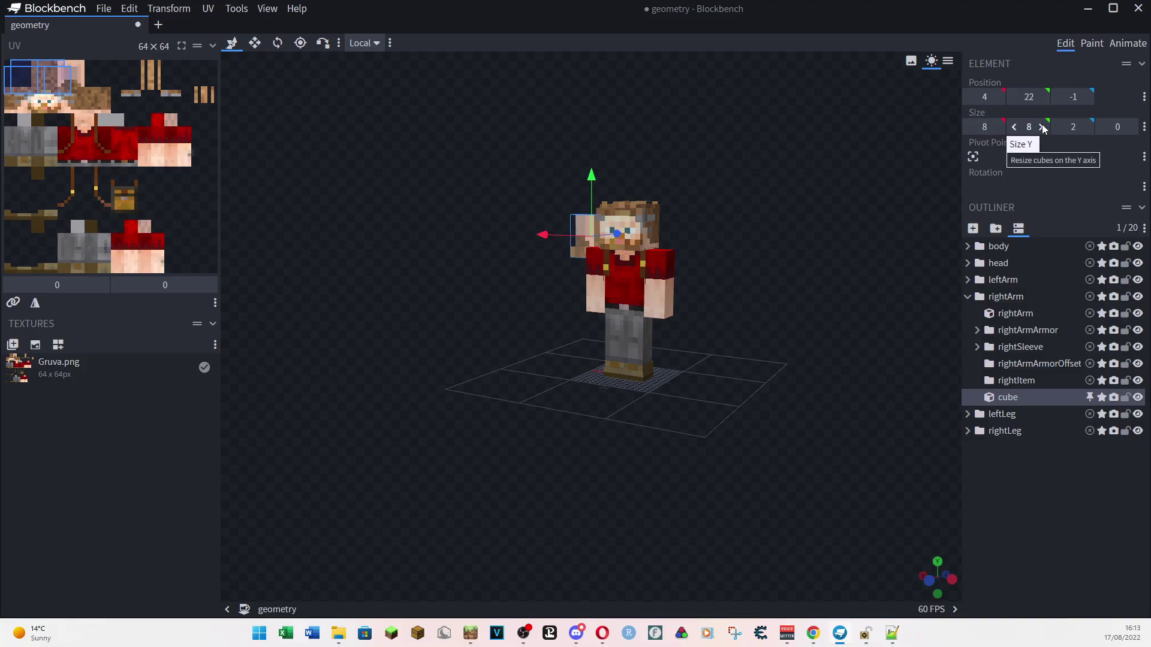
pyautogui.click(1086, 127)
pyautogui.click(1086, 127)
pyautogui.click(1086, 127)
pyautogui.click(1086, 127)
pyautogui.click(1086, 127)
pyautogui.click(1086, 128)
pyautogui.click(1104, 128)
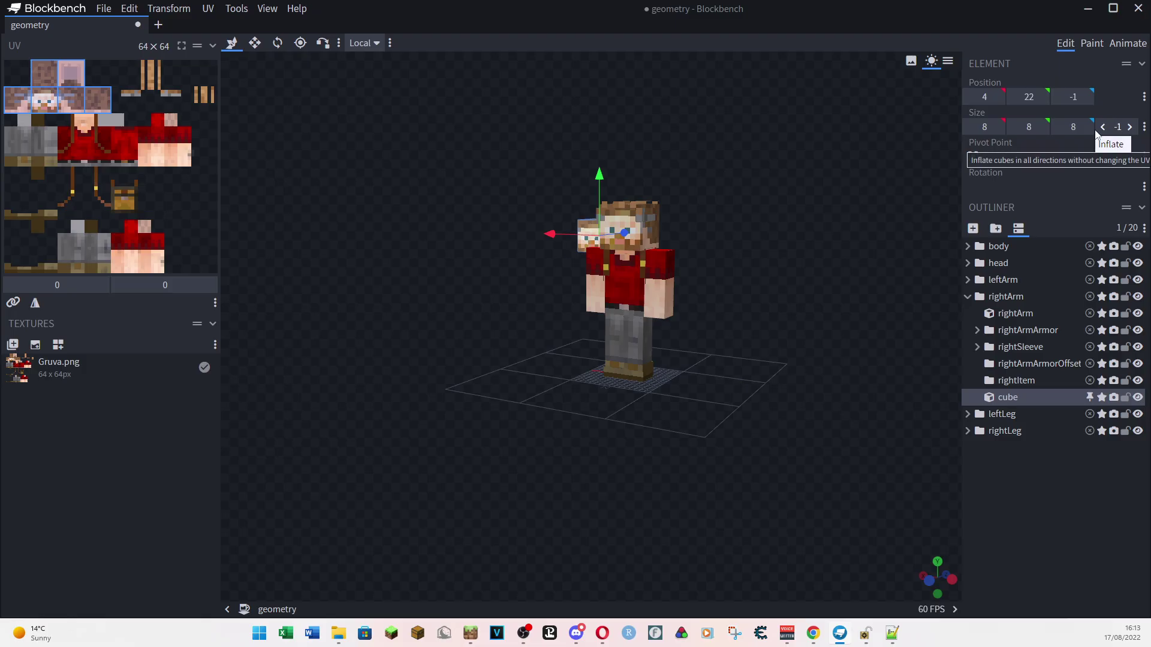
# Step: Move the new cube back to Position Z -5
pyautogui.moveTo(722, 367); pyautogui.dragTo(636, 288)
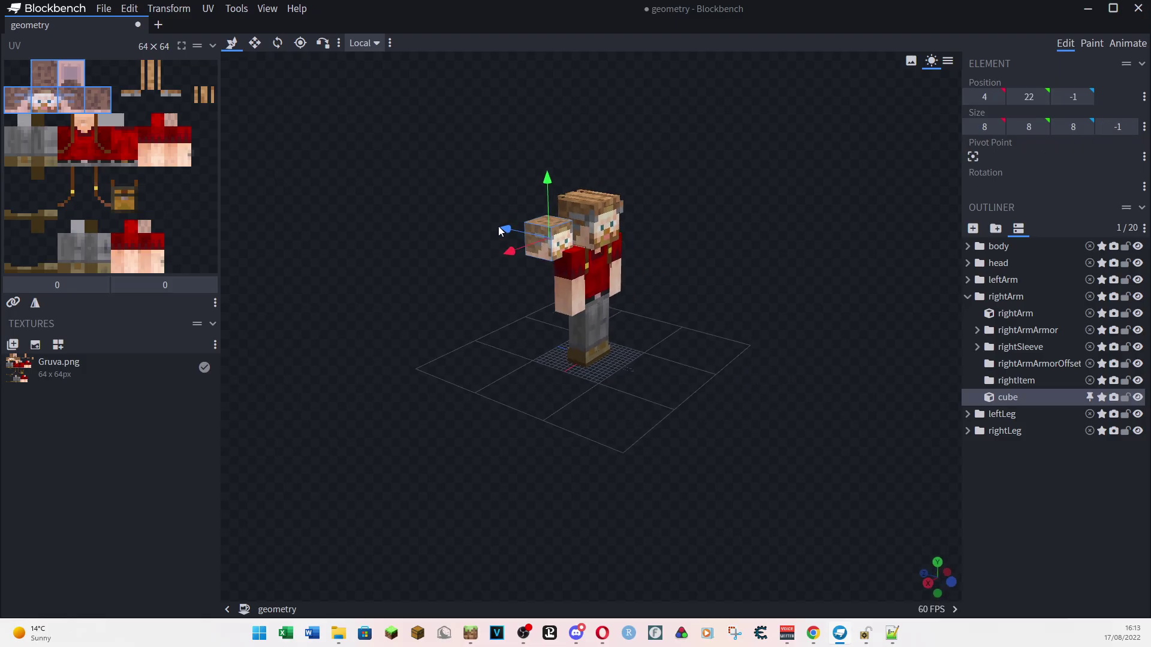
pyautogui.moveTo(506, 229); pyautogui.dragTo(522, 235)
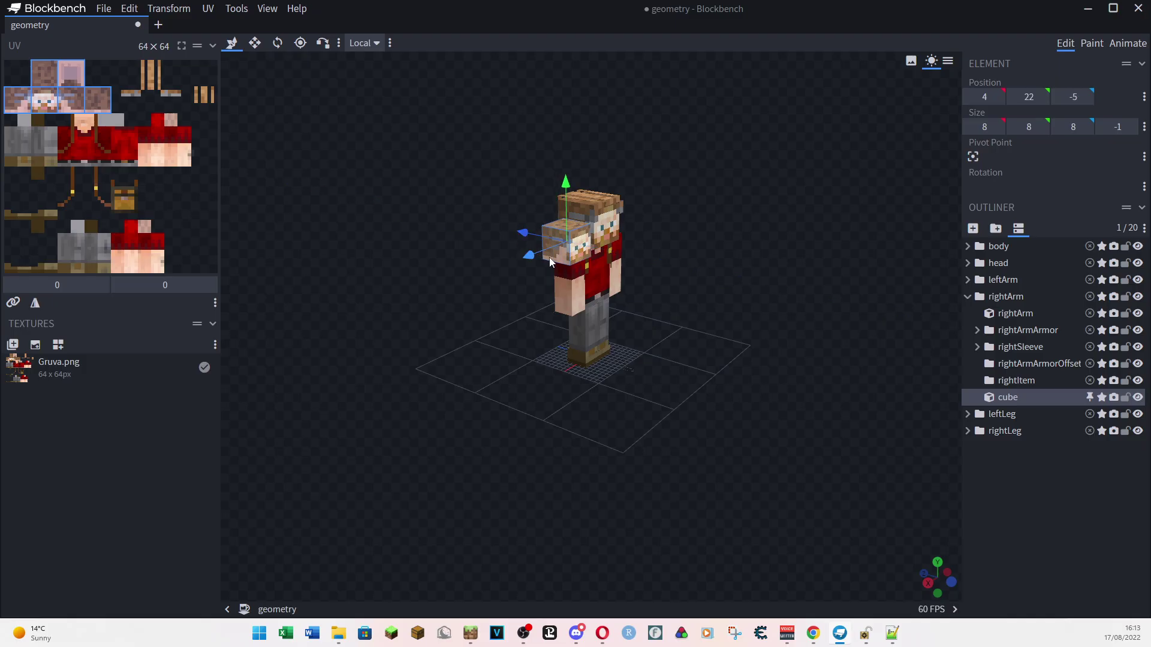
pyautogui.moveTo(824, 337); pyautogui.dragTo(705, 328)
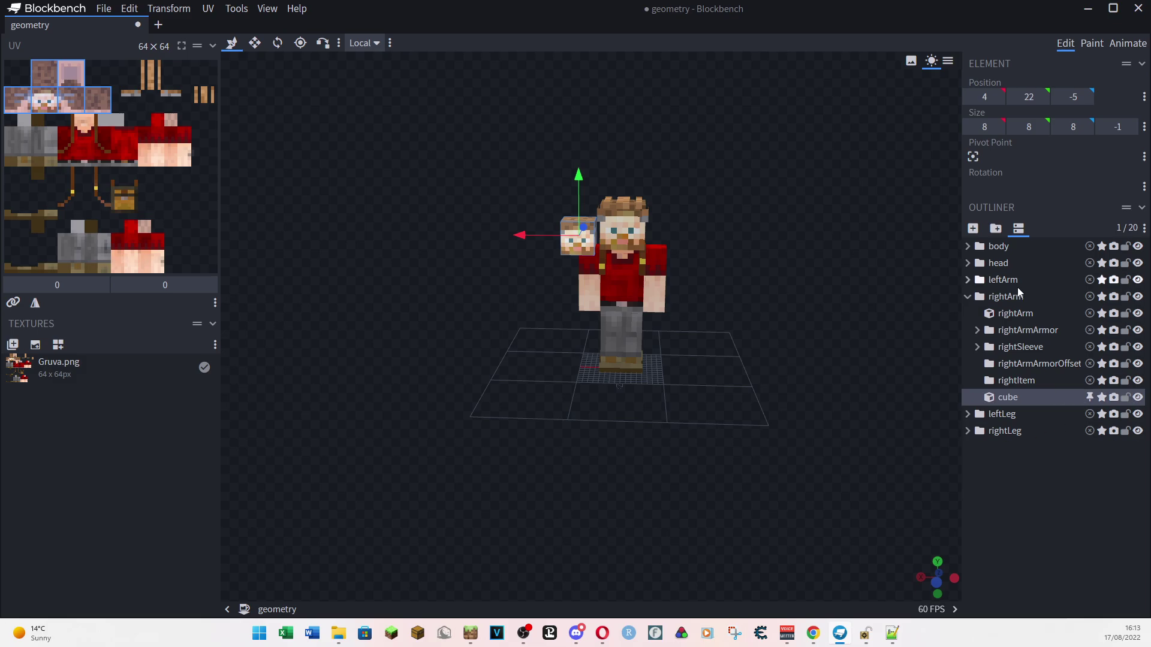
# Step: Duplicate the head's hat layer as hat2 and move it into the rightSleeve group
pyautogui.click(967, 262)
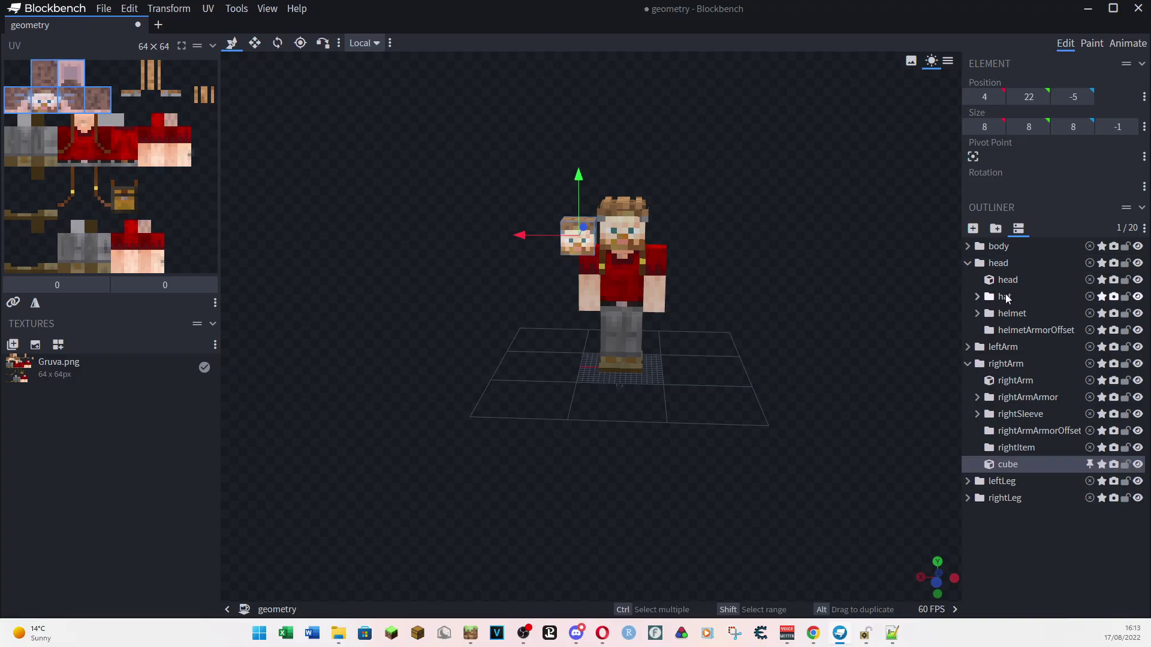
pyautogui.click(1004, 297)
pyautogui.rightClick(1007, 296)
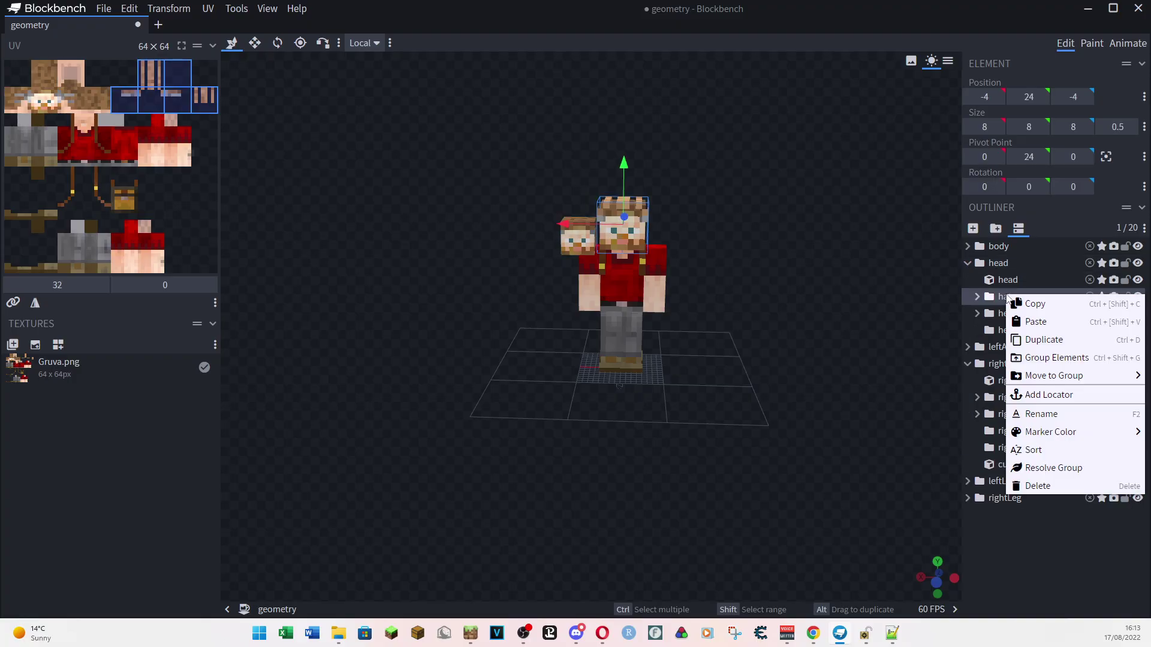
pyautogui.click(1042, 337)
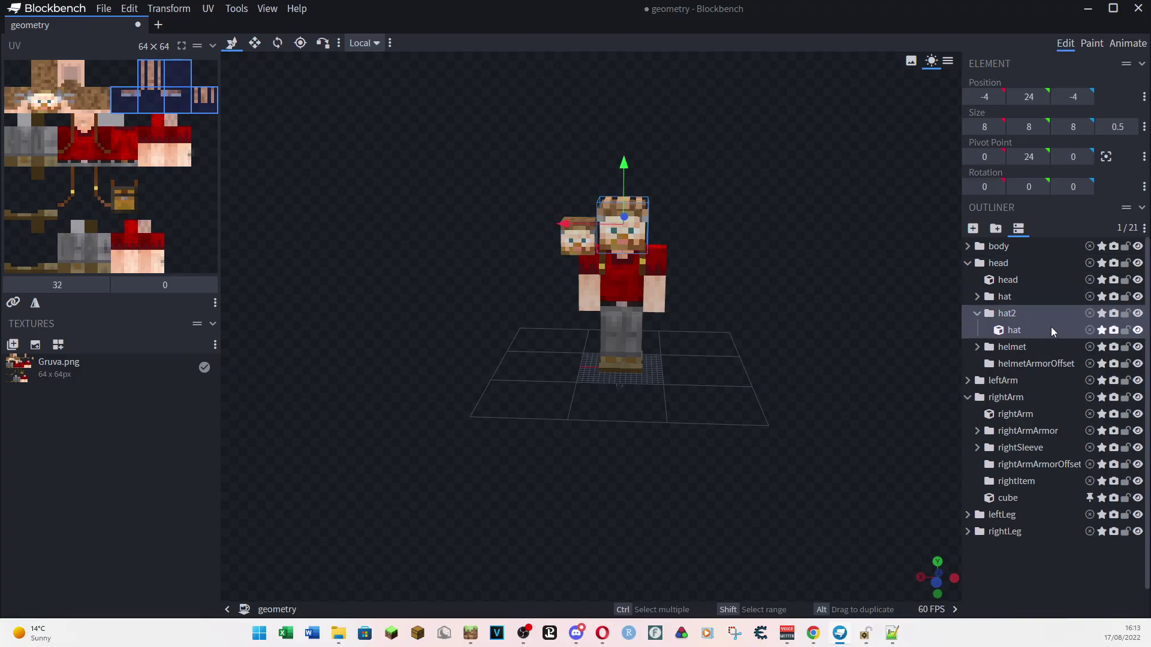
pyautogui.scroll(-1, 1052, 326)
pyautogui.moveTo(1004, 286); pyautogui.dragTo(1020, 419)
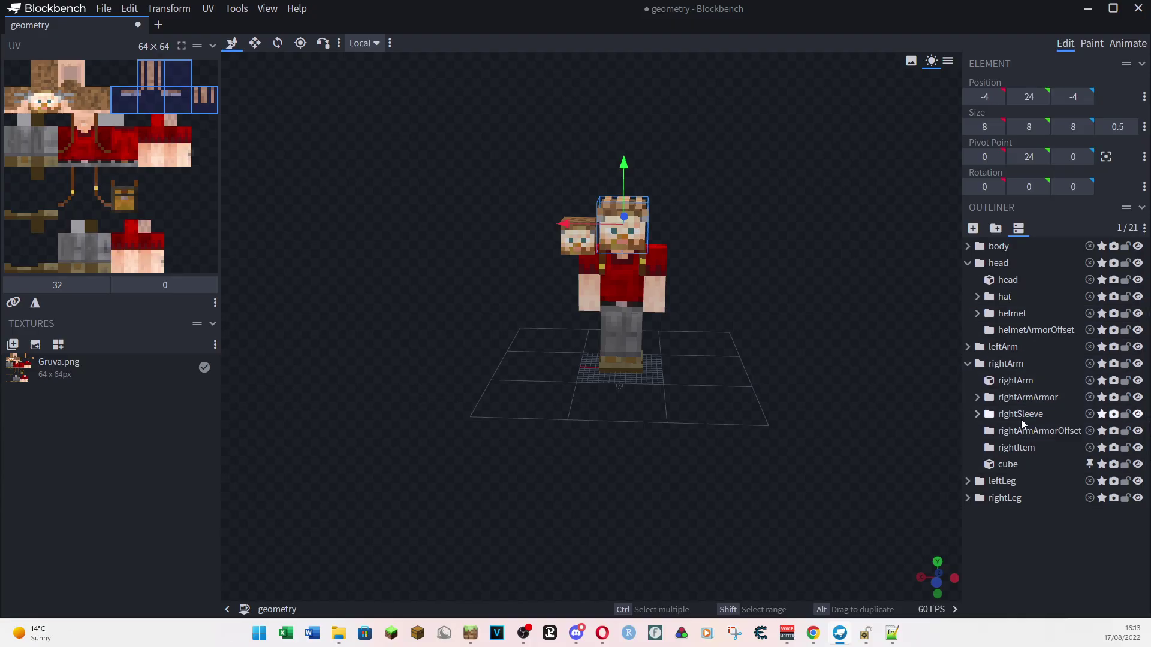
# Step: Place the hat2 cube at X 4, Y 22 with -0.5 inflate
pyautogui.click(978, 415)
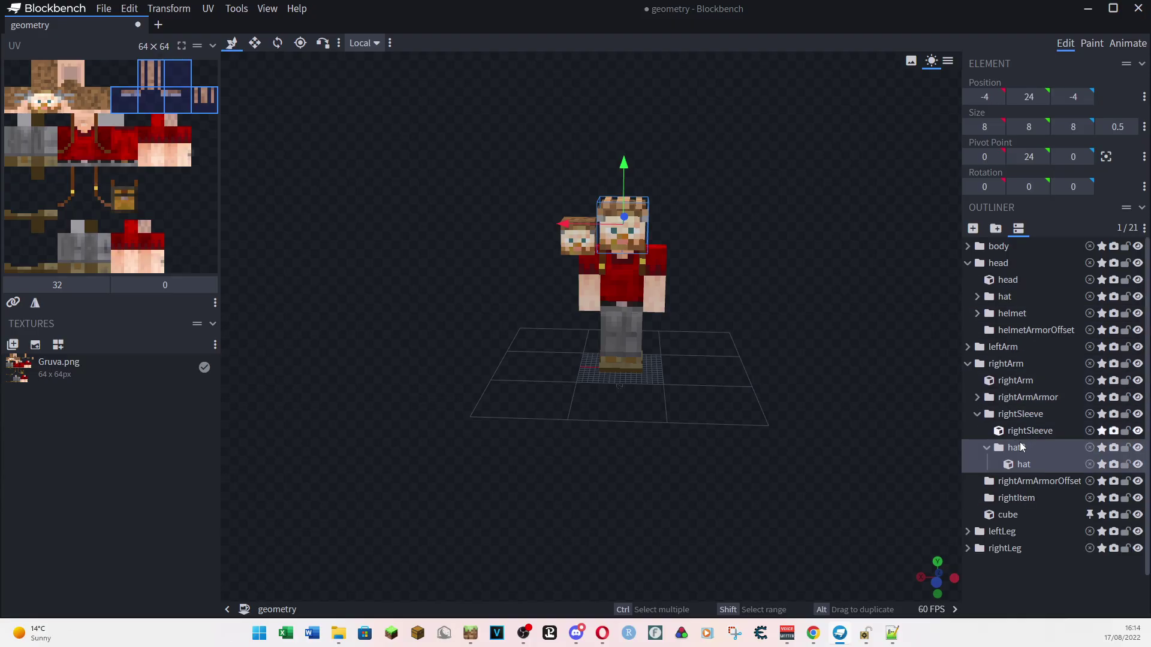
pyautogui.scroll(-1, 1026, 440)
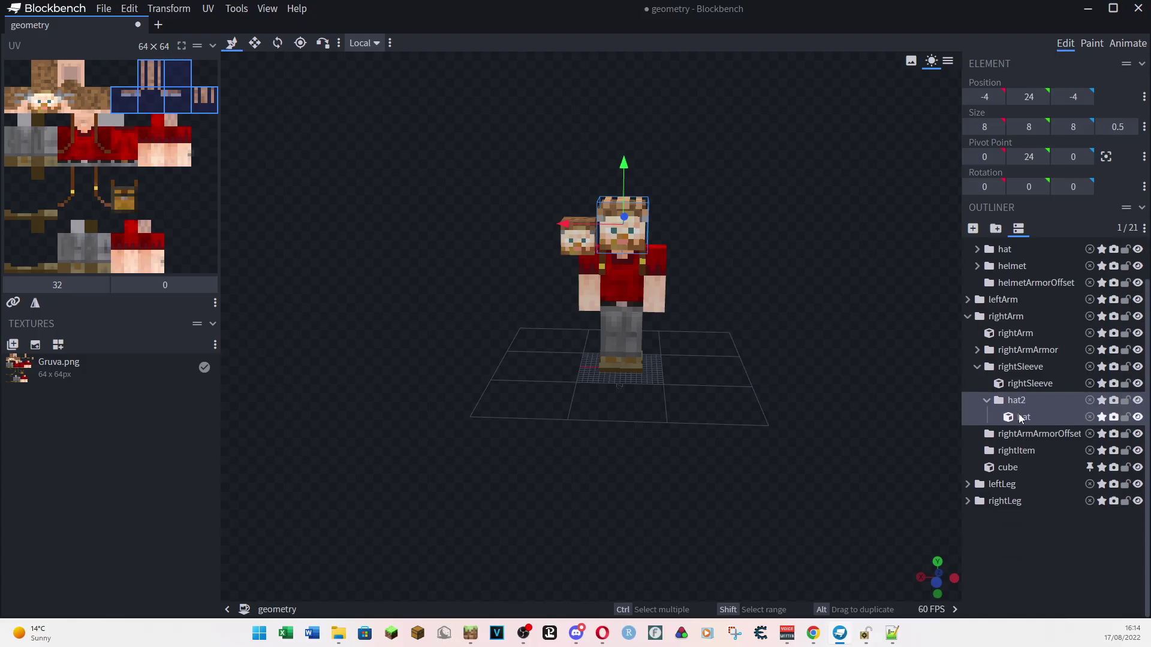
pyautogui.click(1021, 420)
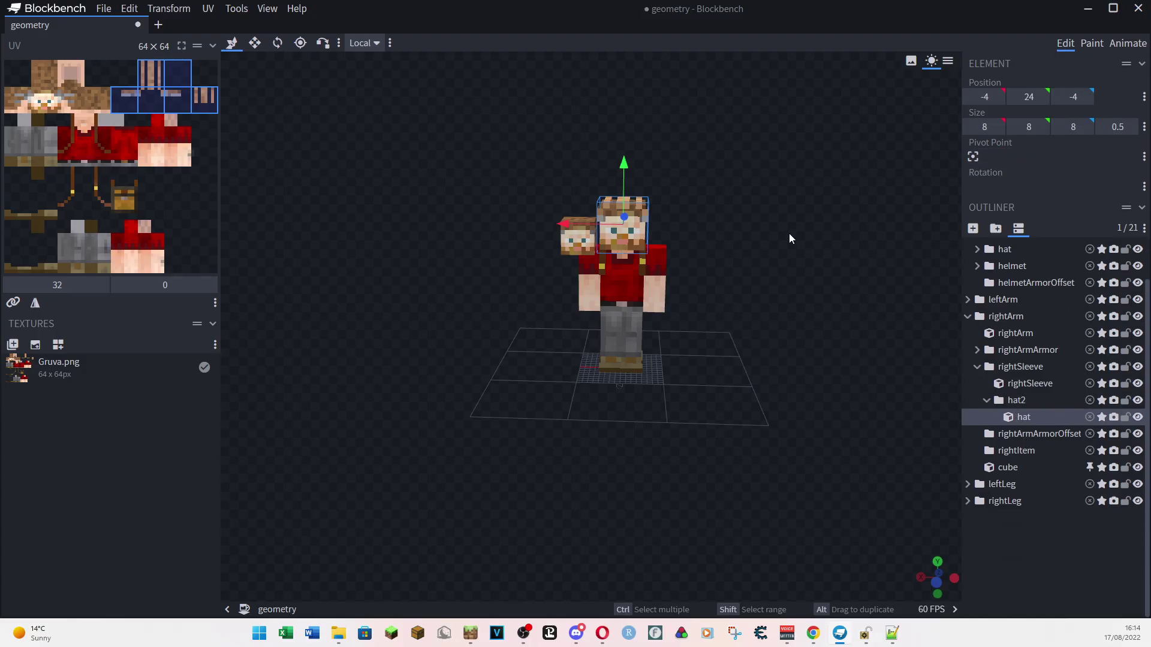
pyautogui.moveTo(570, 231); pyautogui.dragTo(522, 231)
pyautogui.moveTo(580, 170); pyautogui.dragTo(581, 181)
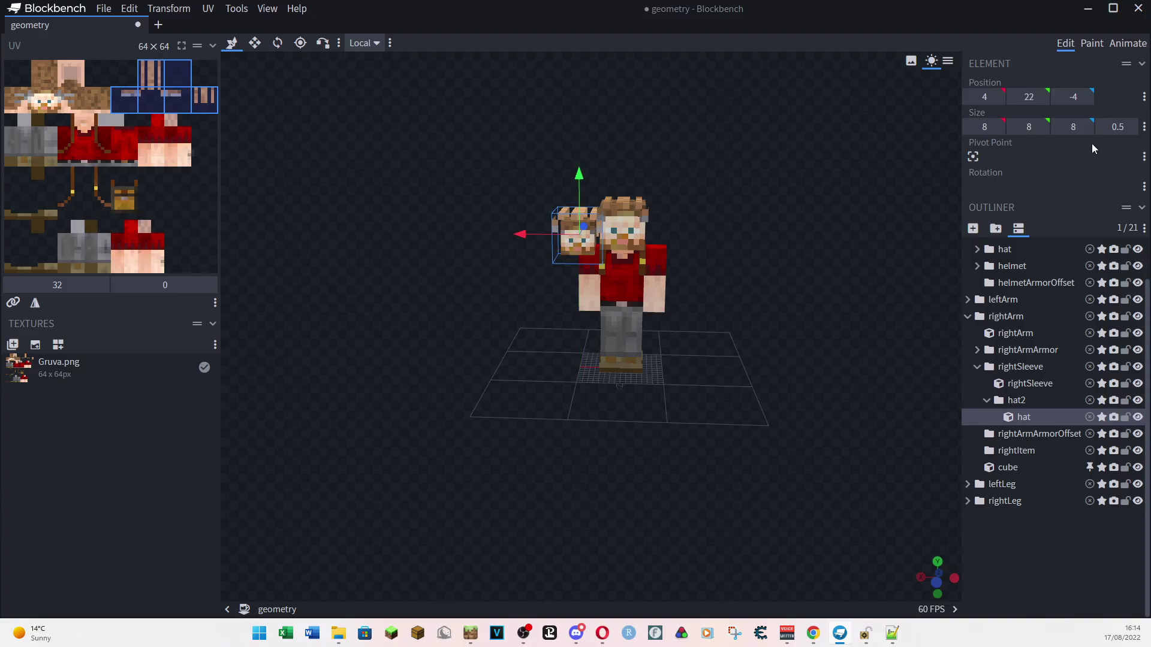
pyautogui.click(1102, 128)
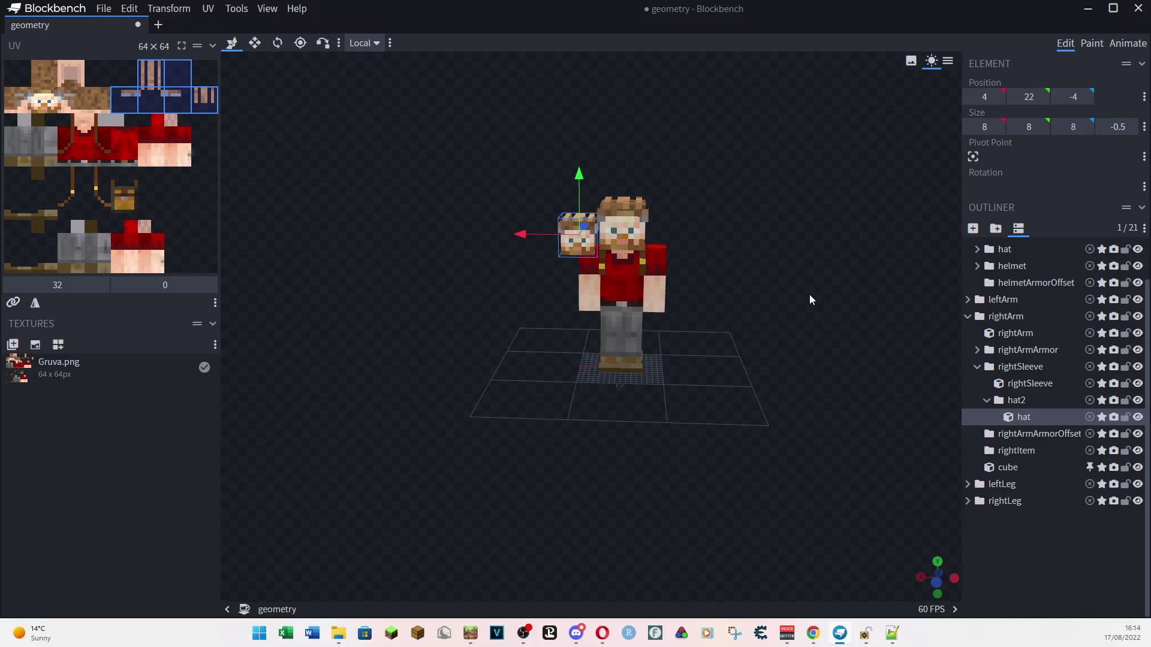
pyautogui.moveTo(786, 406); pyautogui.dragTo(726, 429)
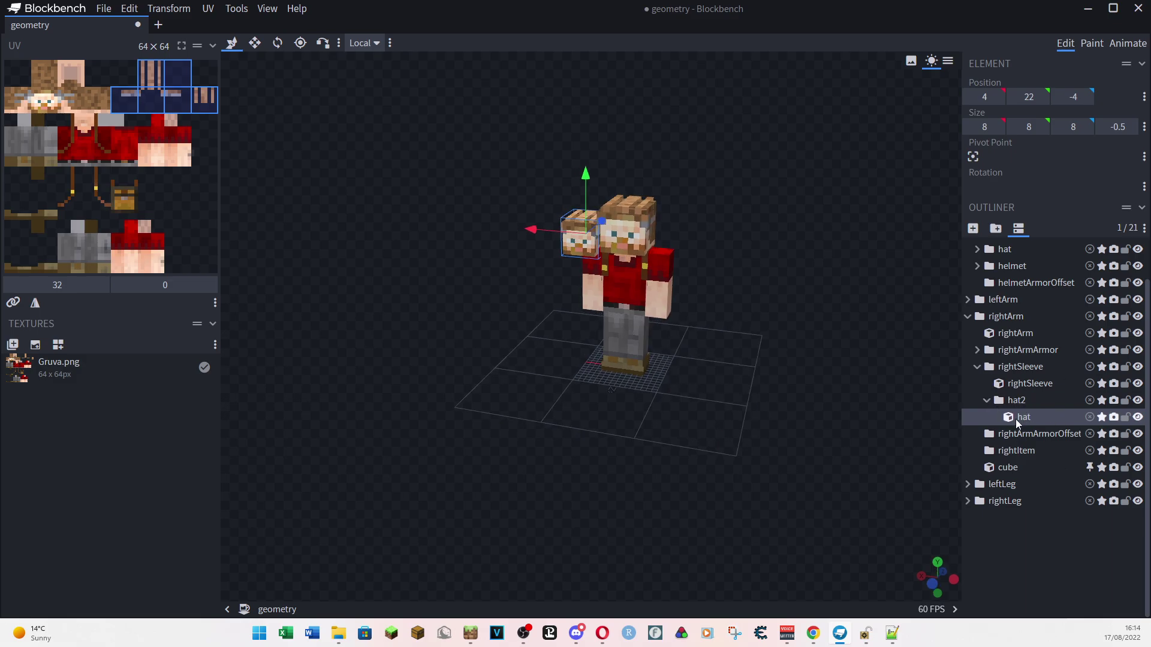
# Step: Collapse hat2, rightSleeve and rightArm, expand leftArm, and select the main head cube
pyautogui.click(987, 401)
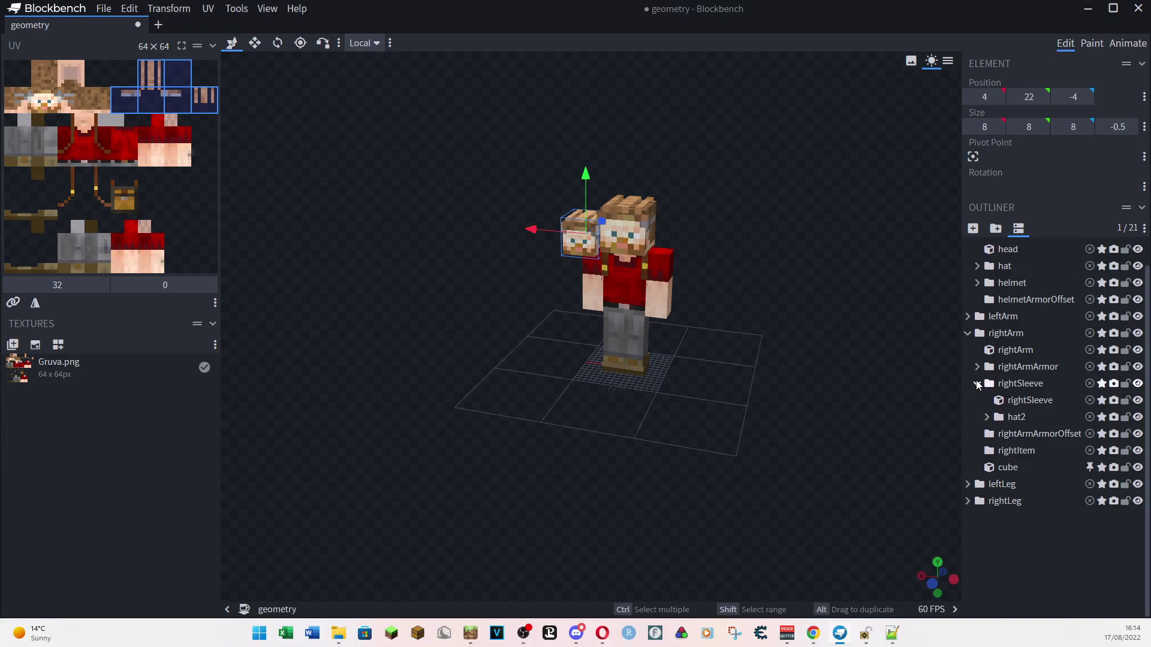
pyautogui.click(976, 384)
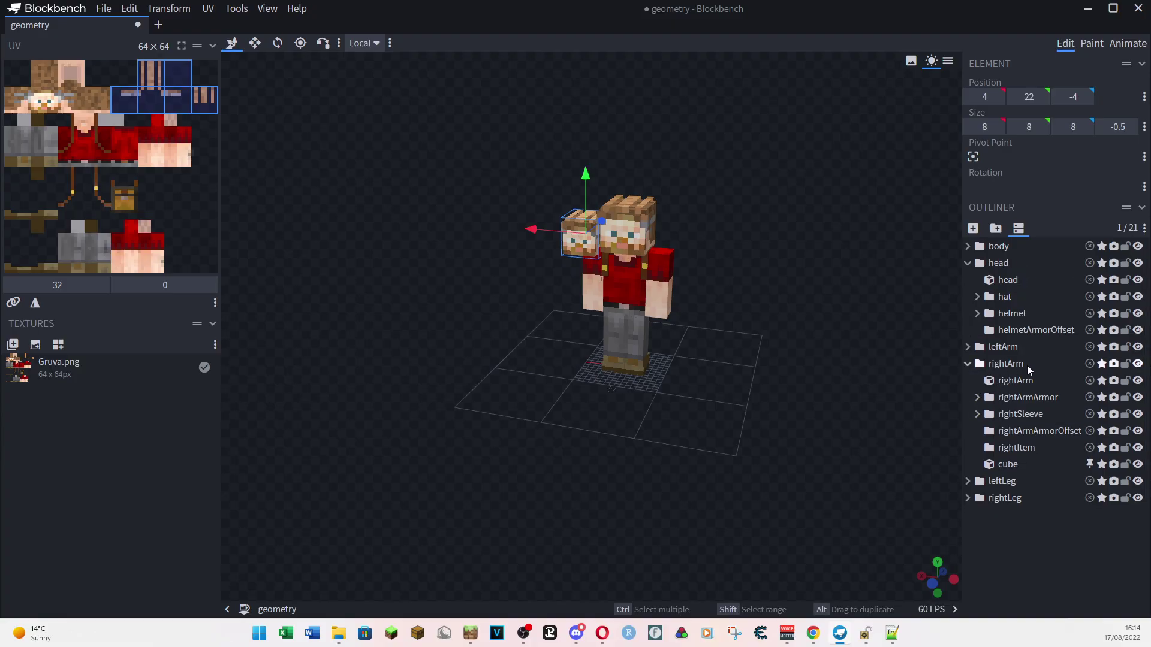
pyautogui.click(995, 467)
pyautogui.click(967, 364)
pyautogui.click(967, 347)
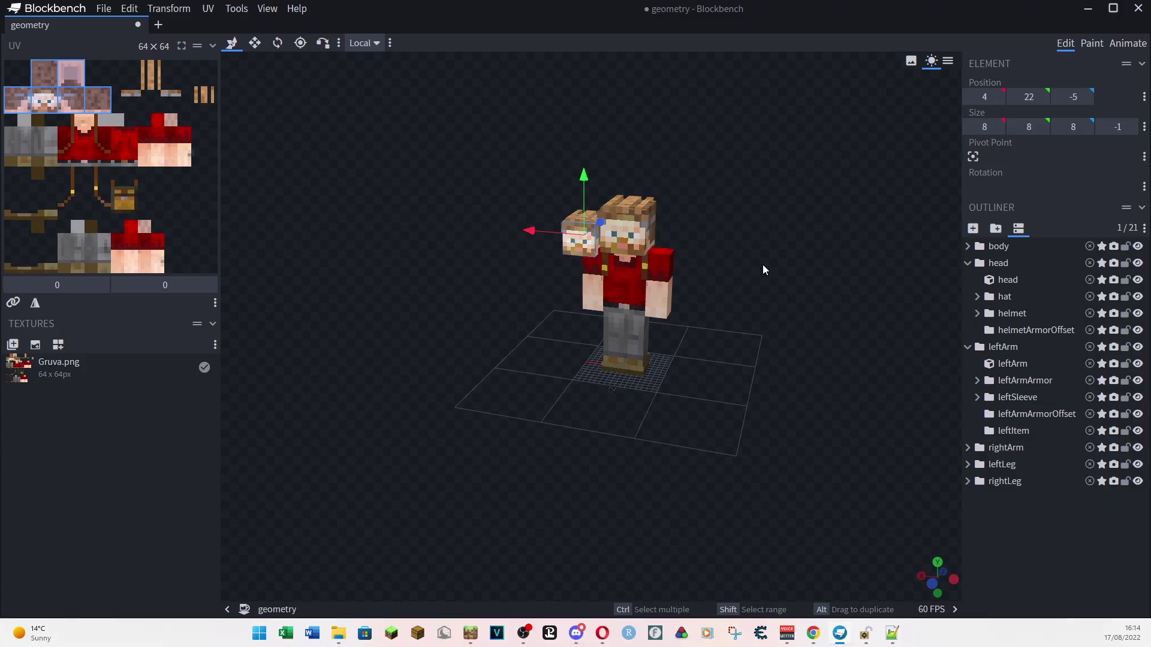
pyautogui.click(1002, 283)
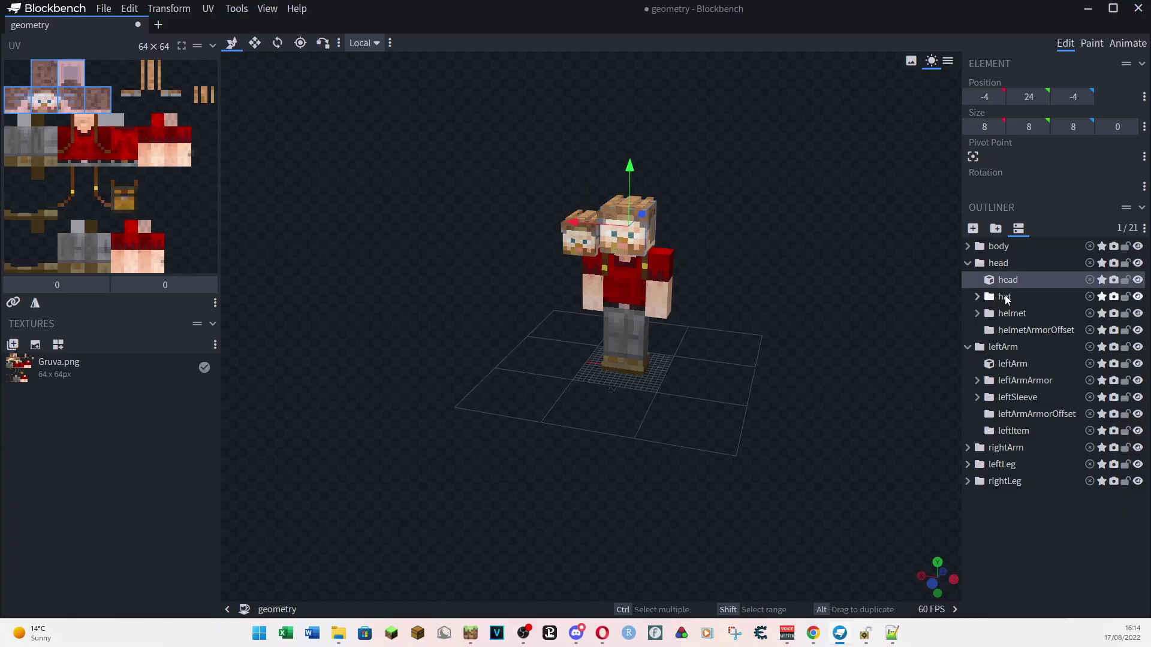
# Step: Duplicate the head and hat, putting the hat copy in leftSleeve and the head copy in leftArm
pyautogui.keyDown('ctrl'); pyautogui.click(1006, 298); pyautogui.keyUp('ctrl')
pyautogui.rightClick(1009, 280)
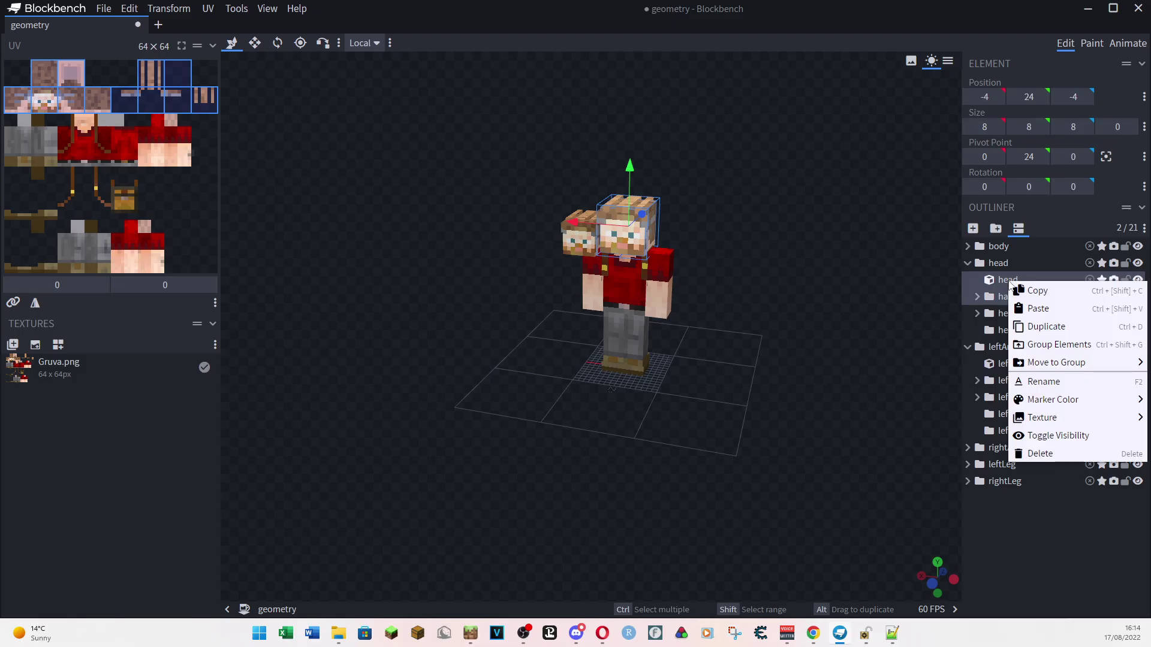
pyautogui.click(1038, 327)
pyautogui.moveTo(1010, 298); pyautogui.dragTo(1013, 375)
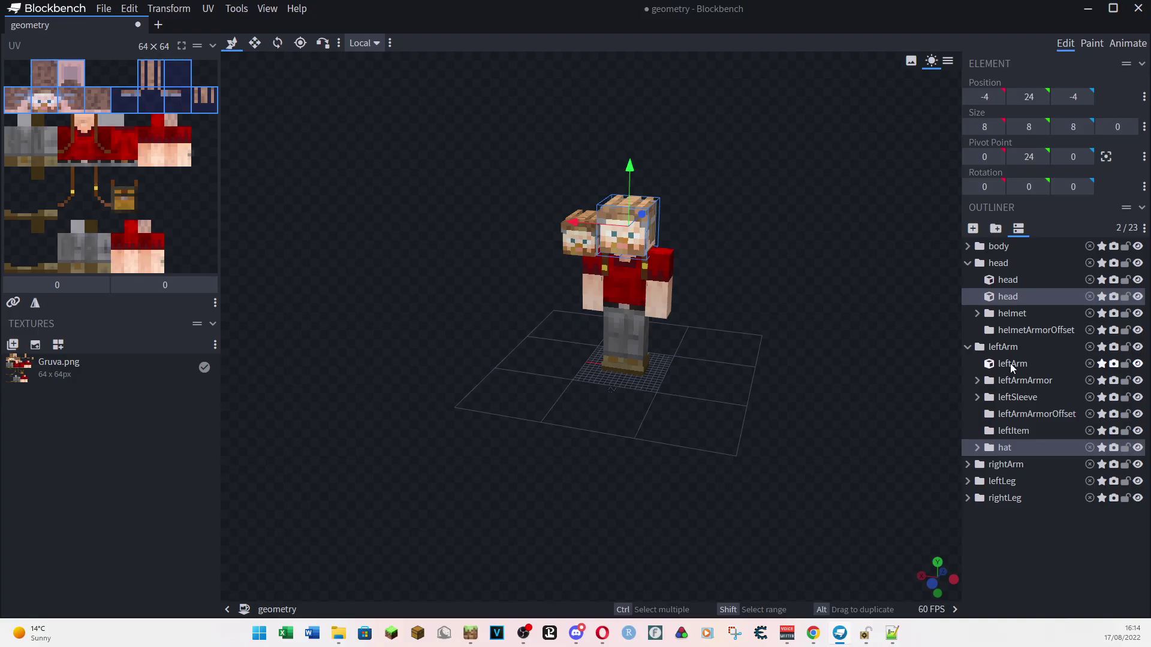
pyautogui.click(1007, 450)
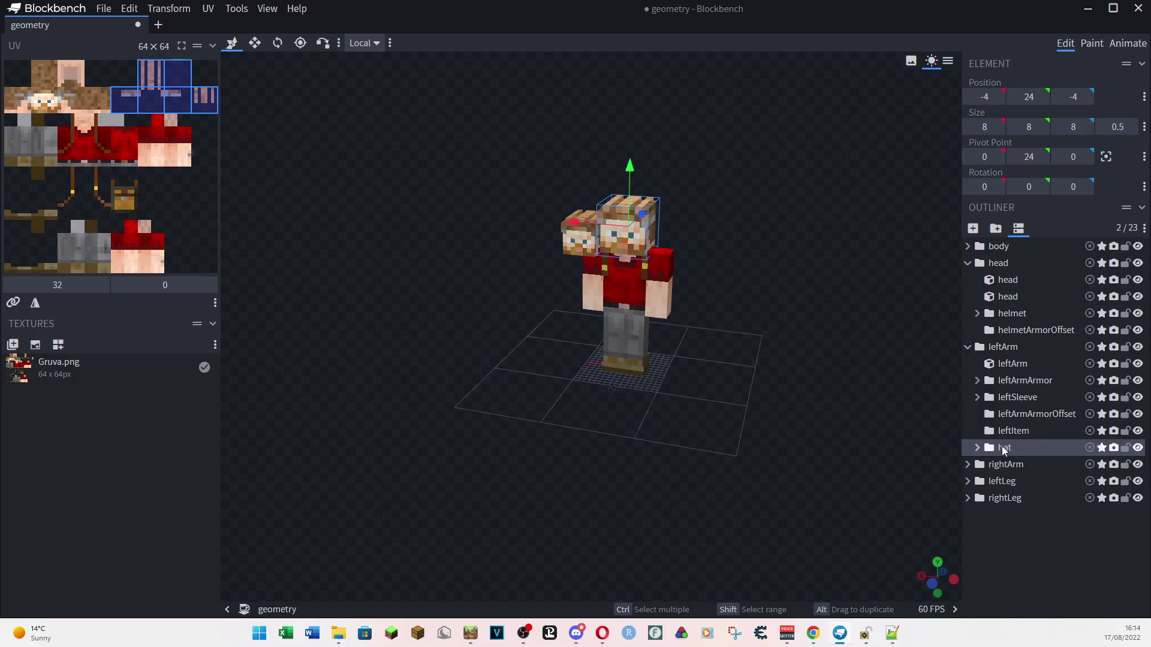
pyautogui.moveTo(1003, 449); pyautogui.dragTo(1013, 397)
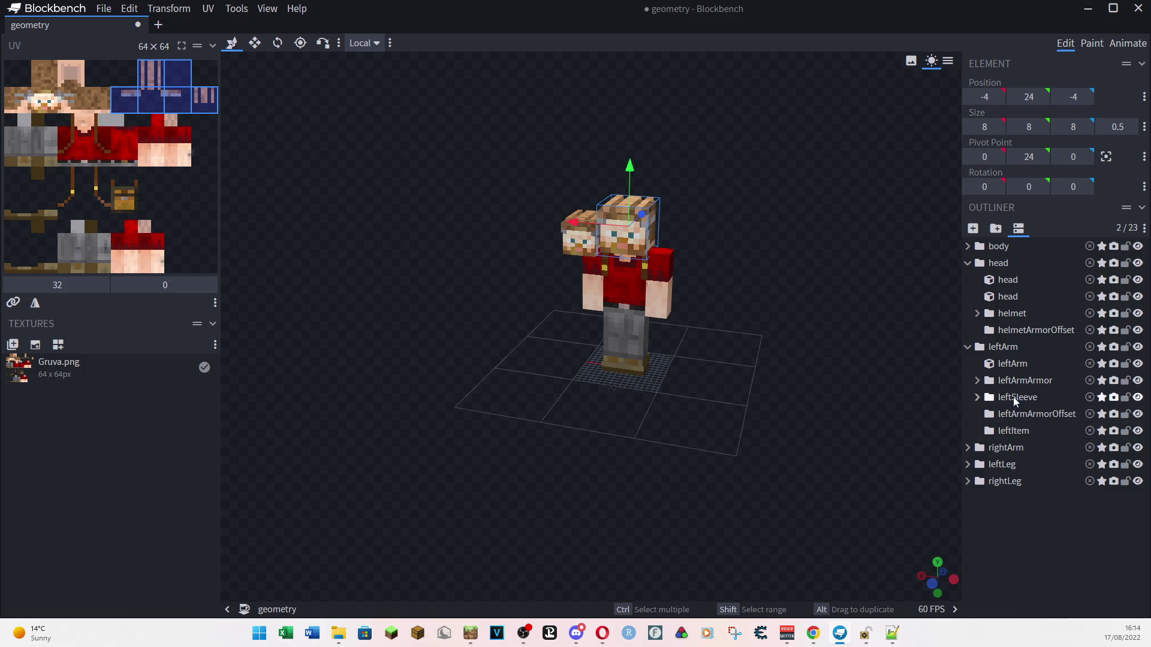
pyautogui.click(1009, 297)
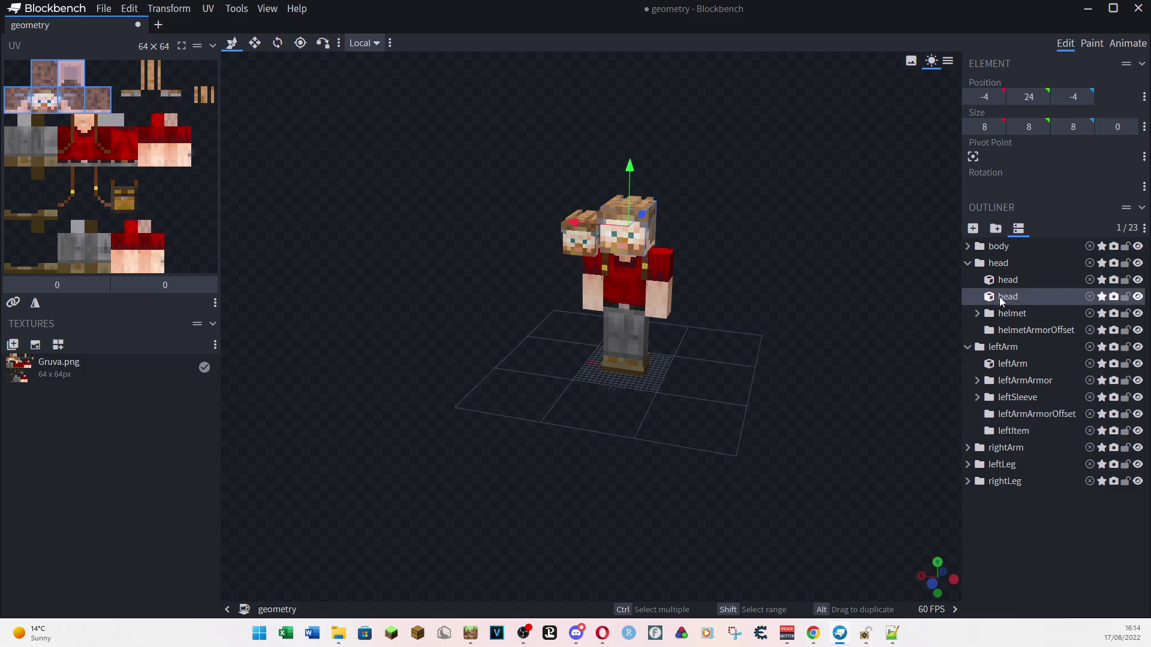
pyautogui.moveTo(1000, 299); pyautogui.dragTo(1008, 348)
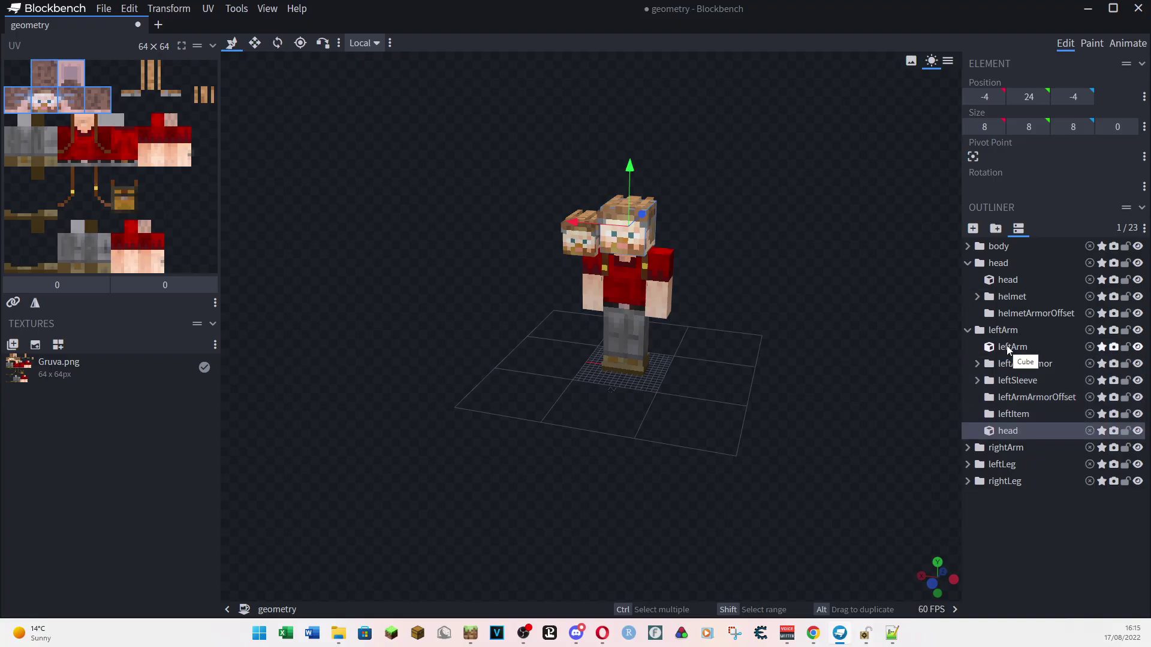
# Step: Position the head copy at X -12, Y 22 with -1 inflate on the left shoulder
pyautogui.moveTo(576, 229); pyautogui.dragTo(615, 233)
pyautogui.moveTo(673, 172); pyautogui.dragTo(670, 184)
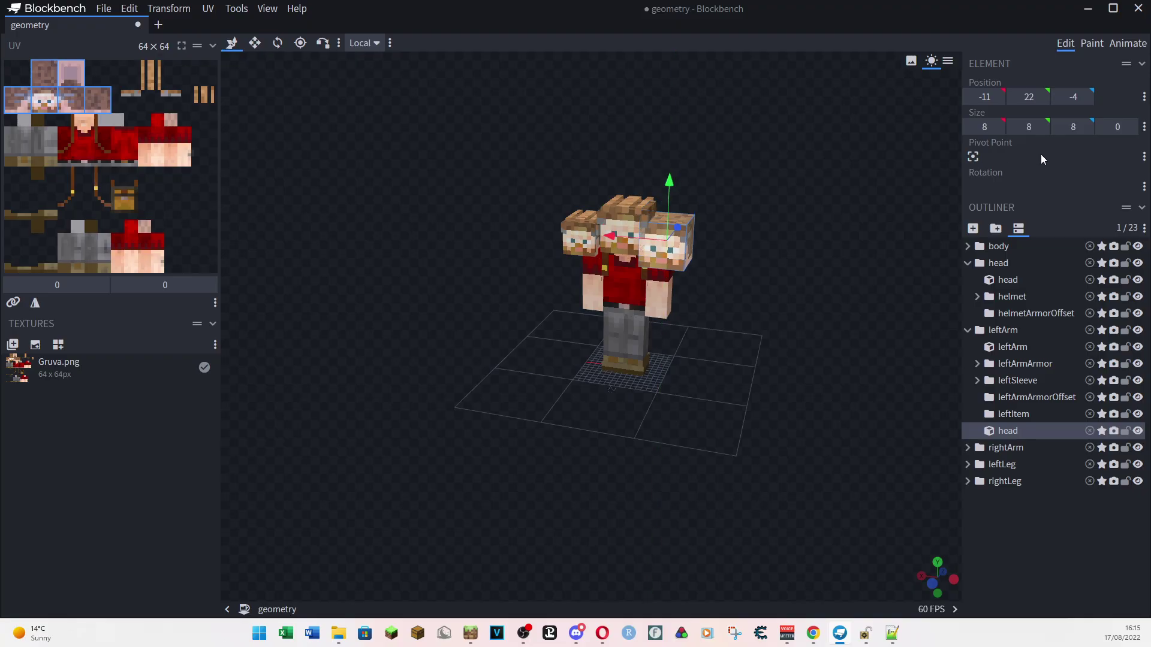
pyautogui.click(1103, 127)
pyautogui.scroll(2, 809, 315)
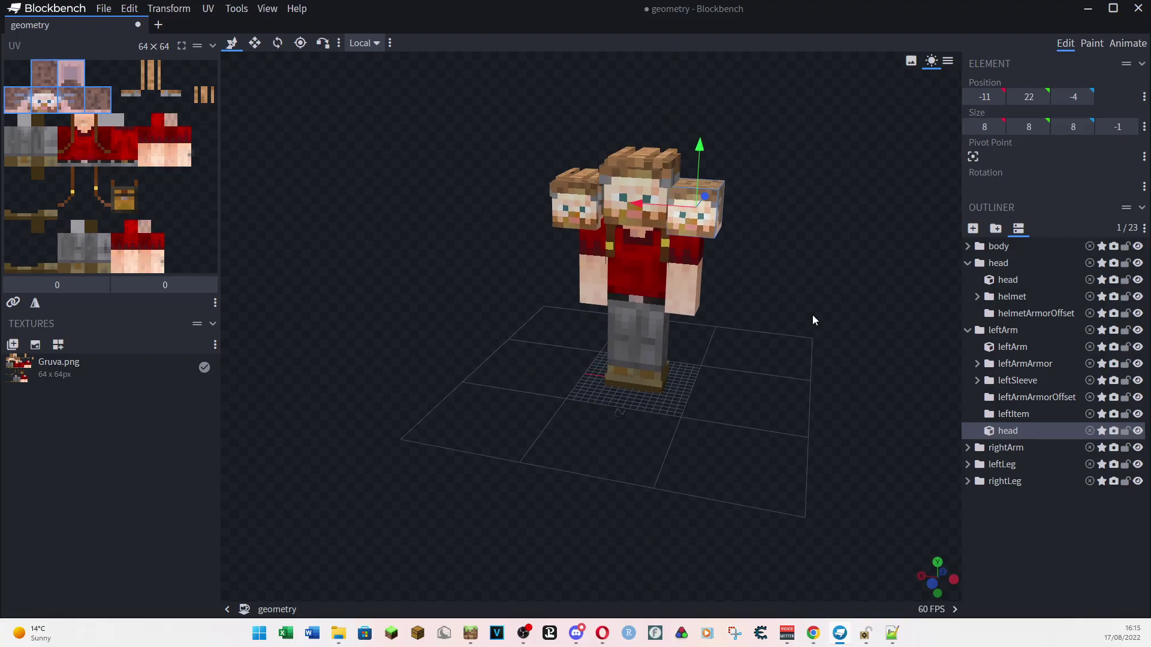
pyautogui.moveTo(743, 428); pyautogui.dragTo(784, 411)
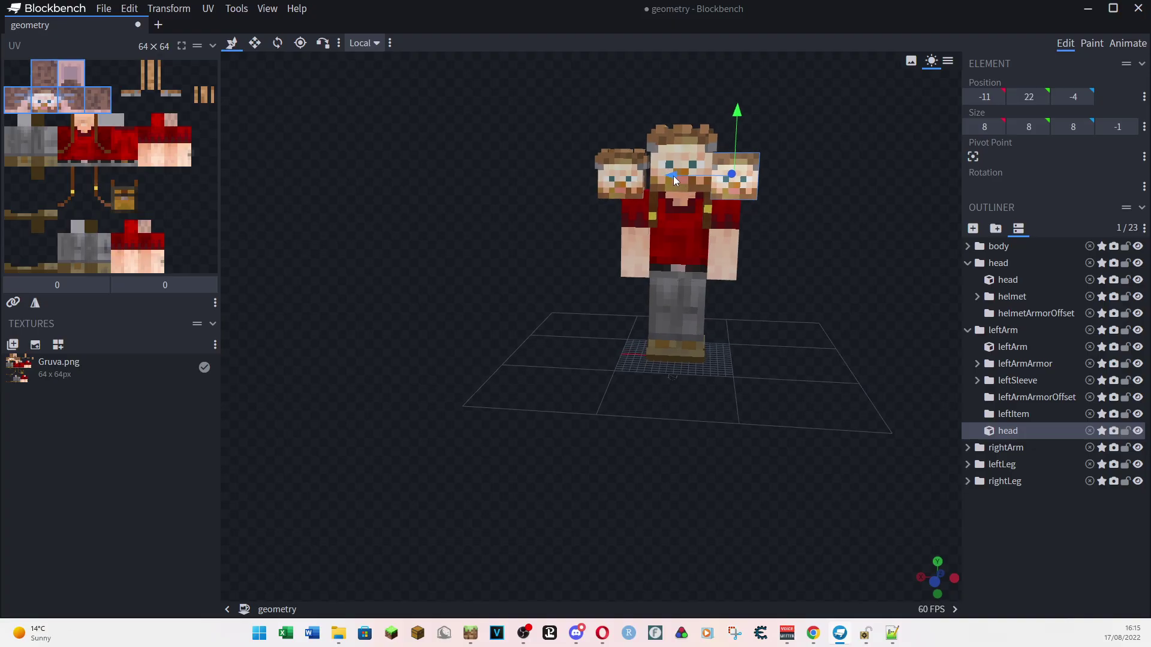
pyautogui.moveTo(674, 175); pyautogui.dragTo(683, 175)
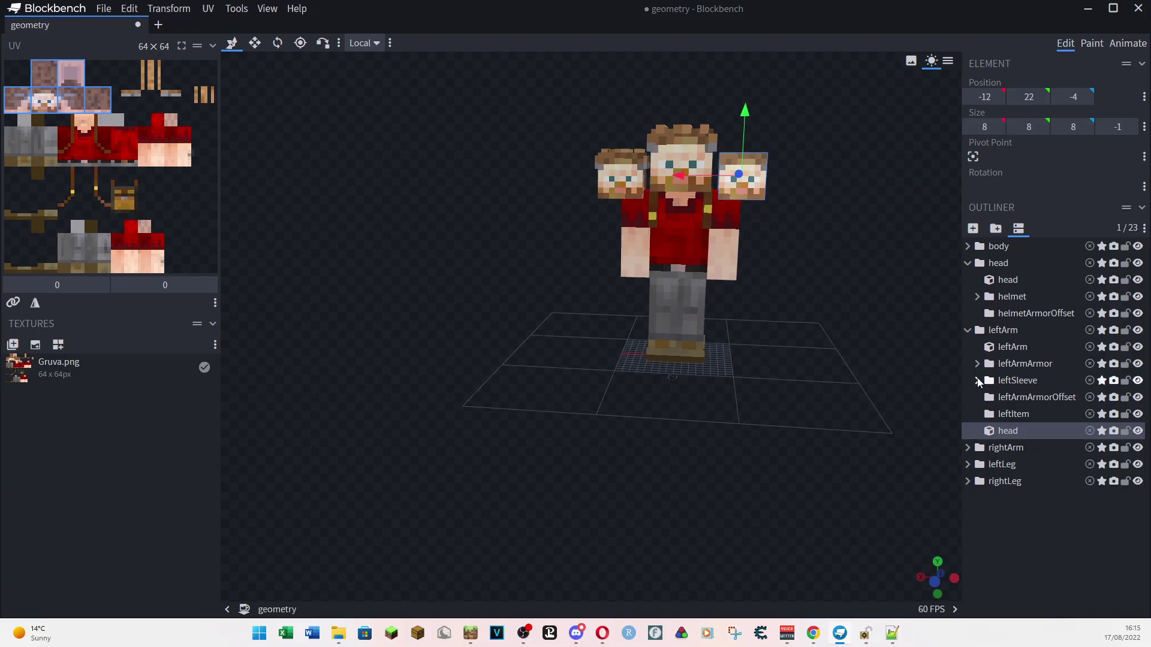
pyautogui.click(978, 381)
pyautogui.click(1012, 414)
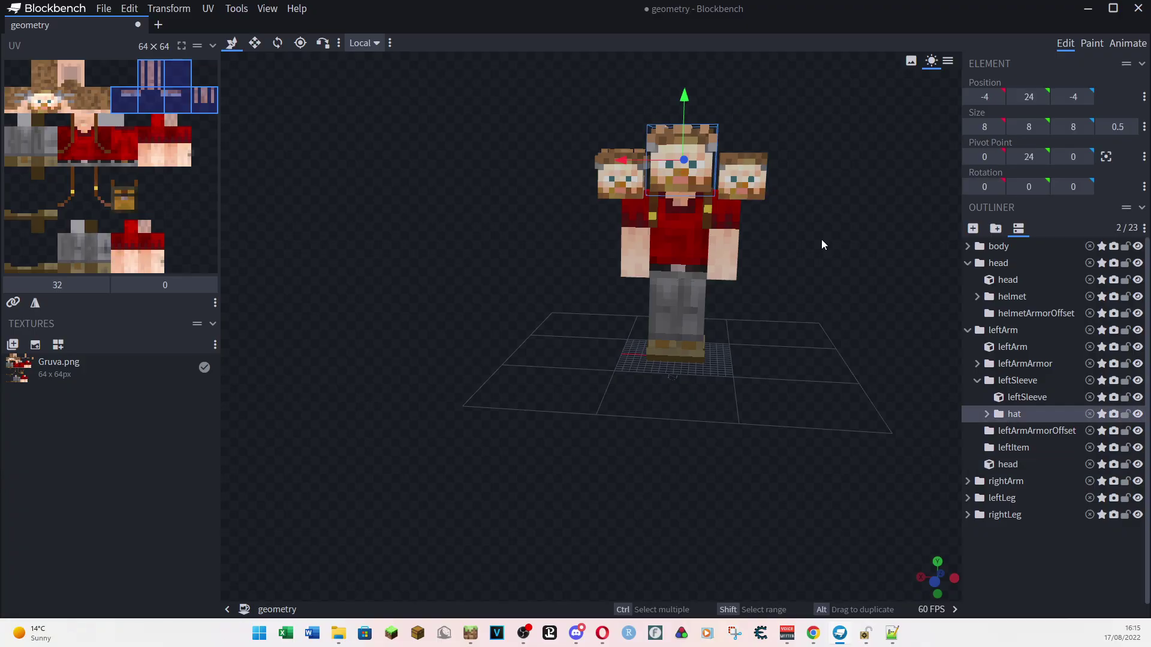
# Step: Set the copied hat to -0.5 inflate and fit it onto the left-shoulder head
pyautogui.moveTo(1100, 124); pyautogui.dragTo(1090, 124)
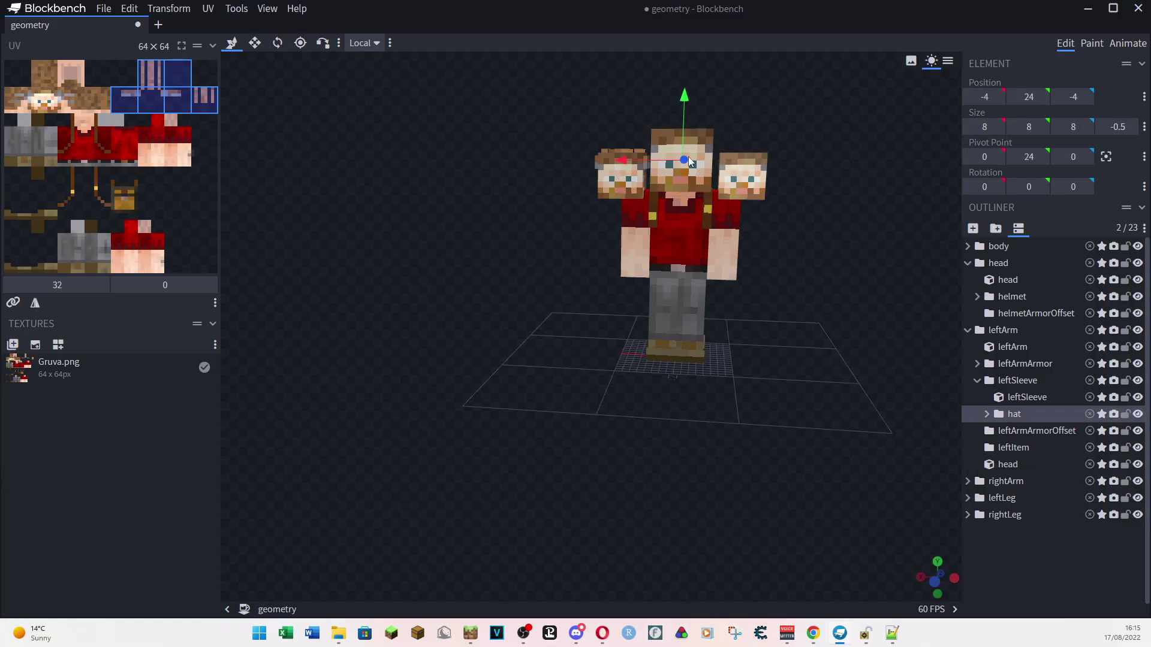
pyautogui.moveTo(619, 157); pyautogui.dragTo(743, 158)
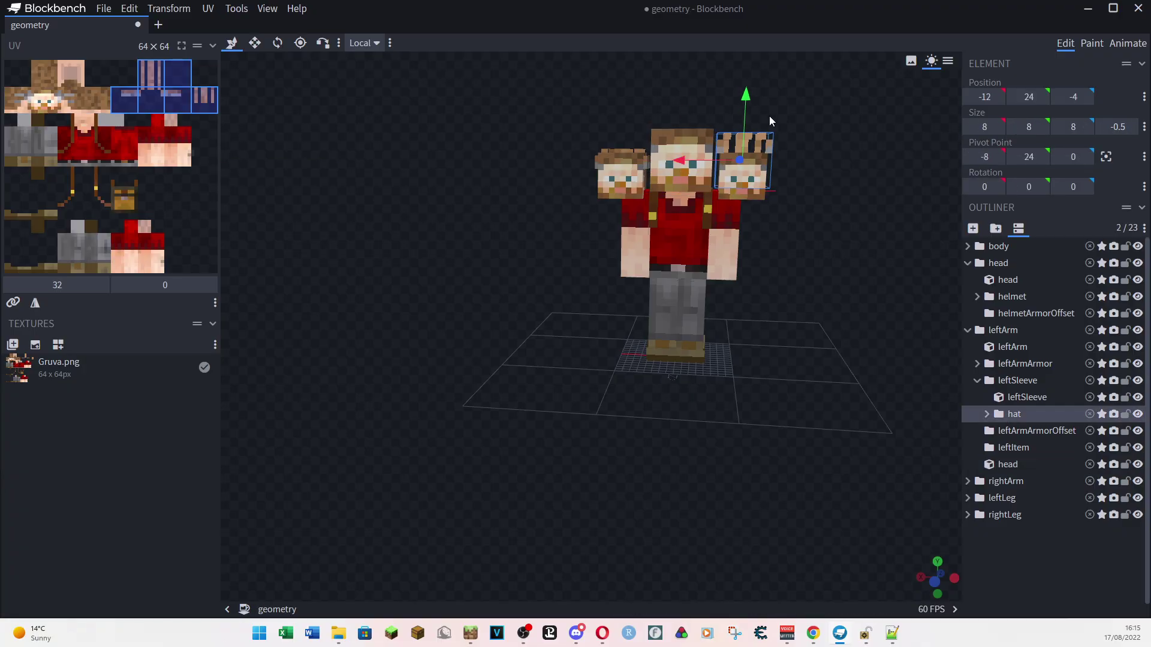
pyautogui.moveTo(746, 95); pyautogui.dragTo(746, 110)
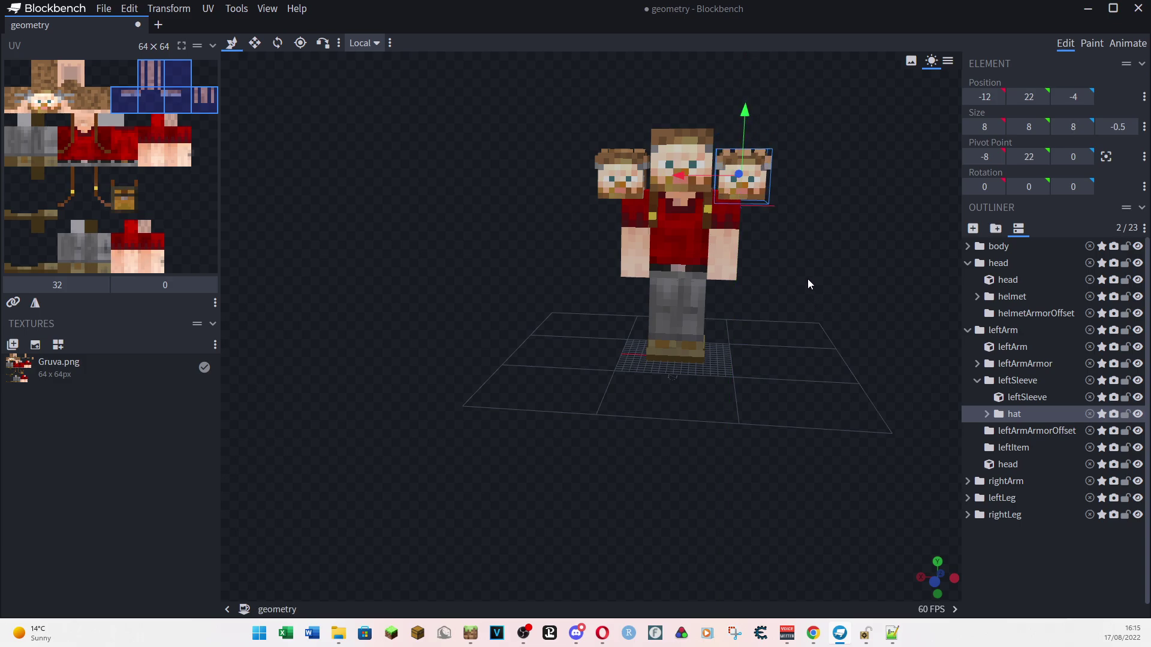
# Step: Move the original hat folder back under the main head group
pyautogui.click(987, 415)
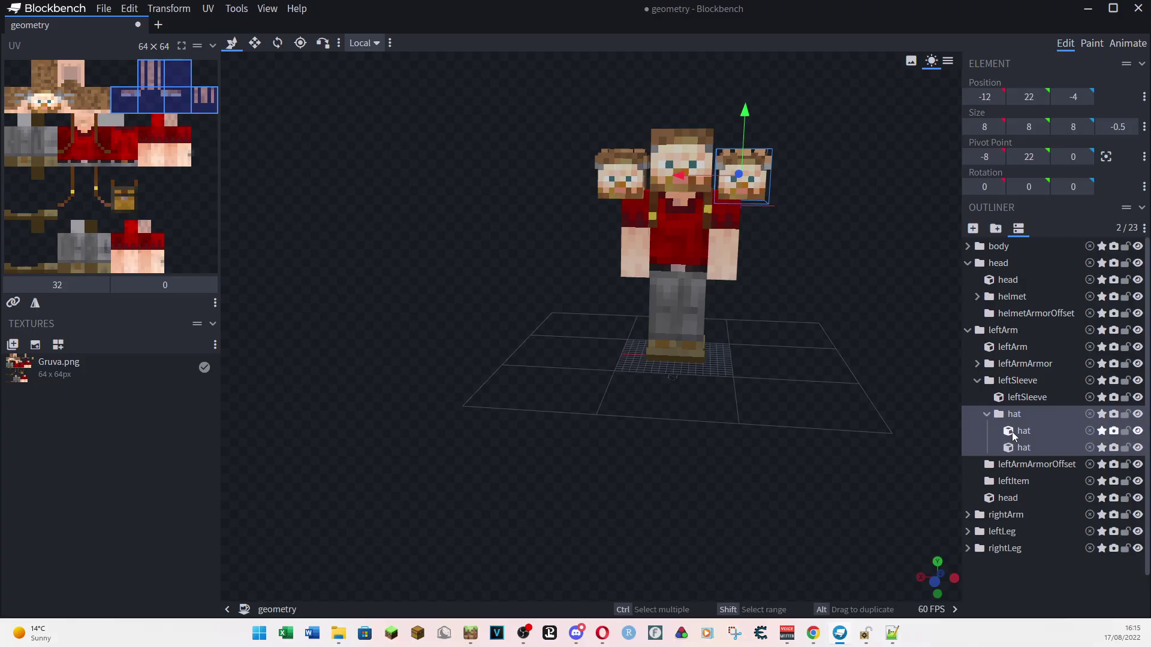
pyautogui.click(1012, 430)
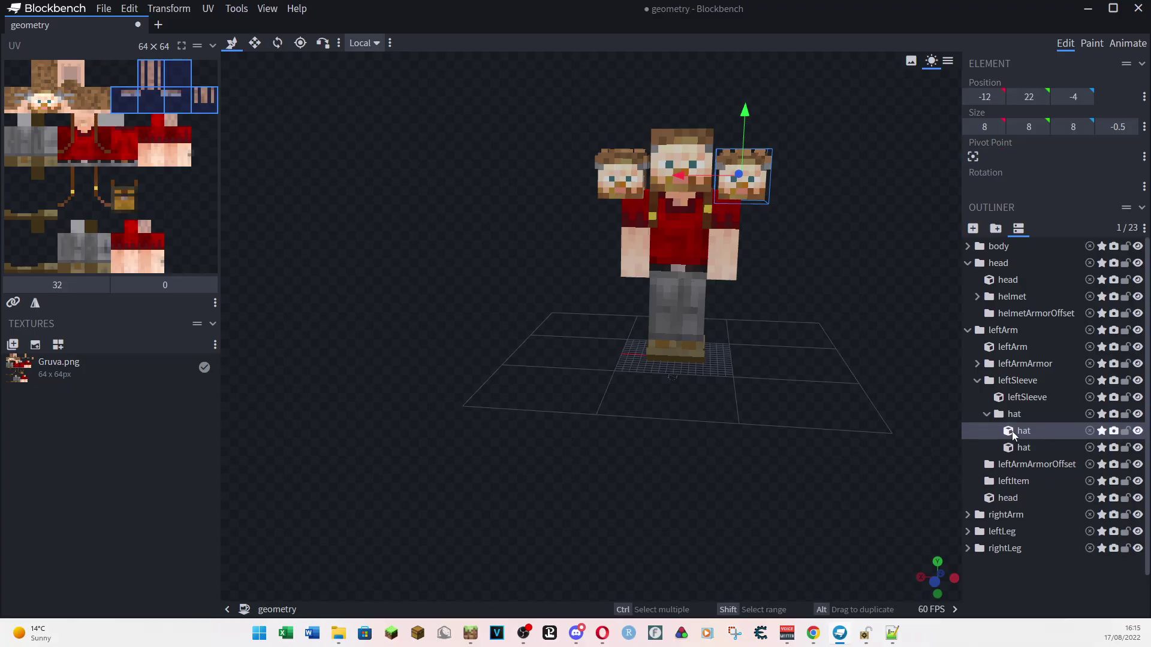
pyautogui.click(1000, 414)
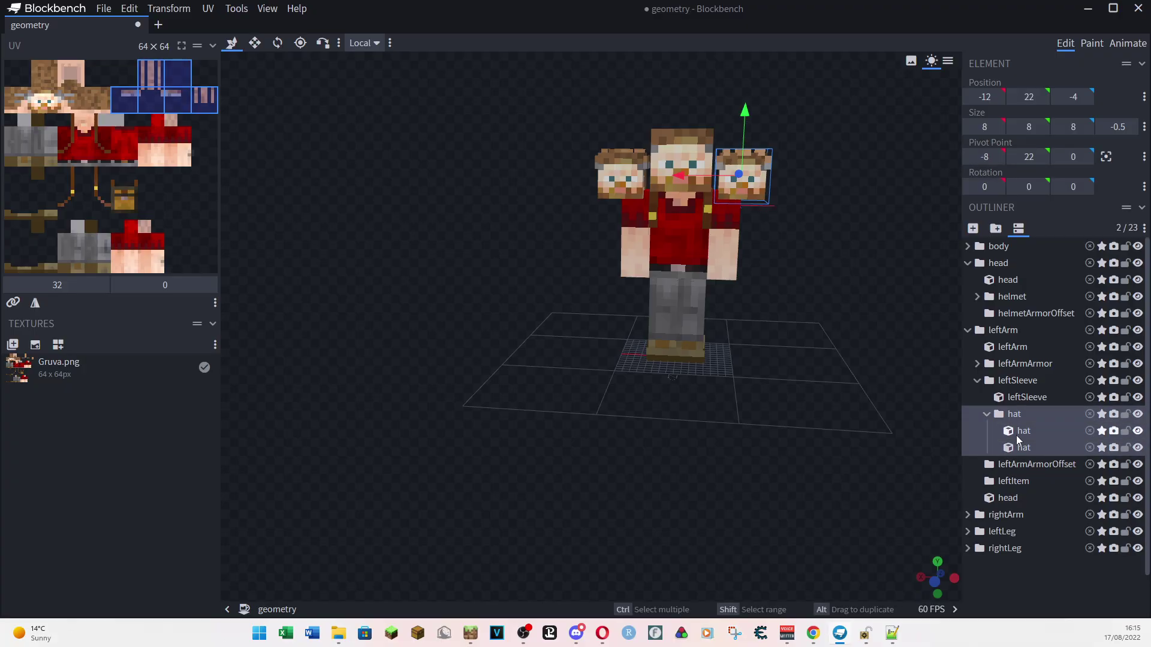
pyautogui.click(1017, 429)
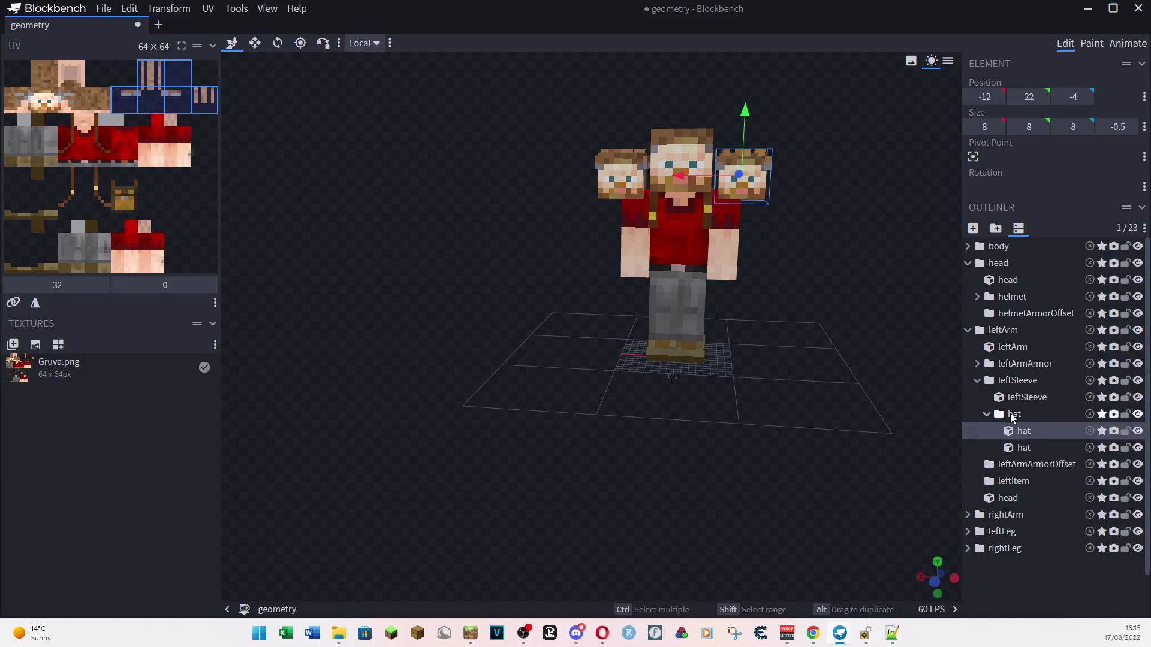
pyautogui.moveTo(1012, 418)
pyautogui.mouseDown()
pyautogui.moveTo(1022, 309)
pyautogui.moveTo(1025, 435)
pyautogui.mouseUp()
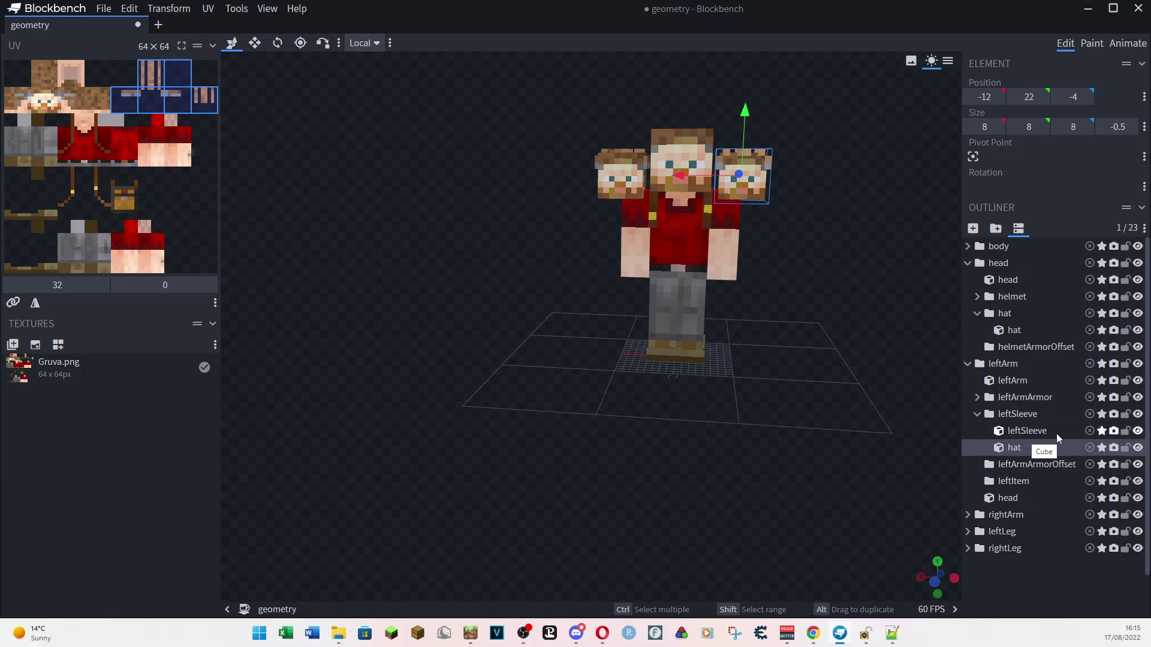
# Step: Reposition the main hat cube to -4, 24 with 0.5 inflate
pyautogui.click(1011, 333)
pyautogui.moveTo(679, 172); pyautogui.dragTo(623, 177)
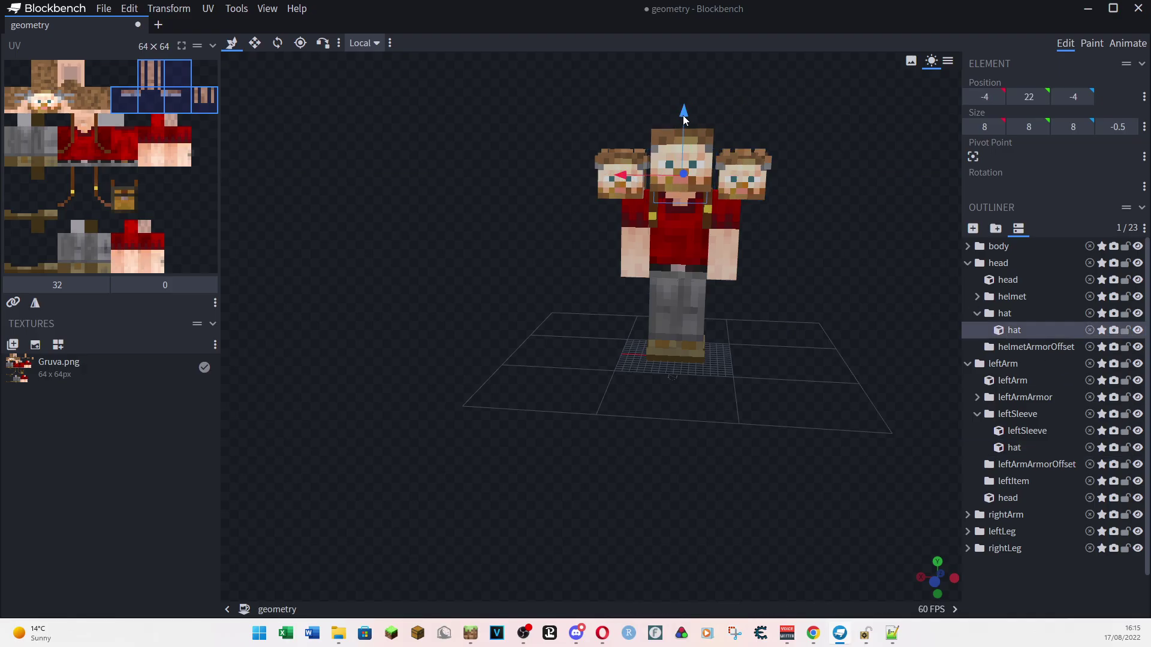
pyautogui.moveTo(684, 114)
pyautogui.mouseDown()
pyautogui.moveTo(684, 84)
pyautogui.moveTo(682, 97)
pyautogui.mouseUp()
pyautogui.click(1130, 128)
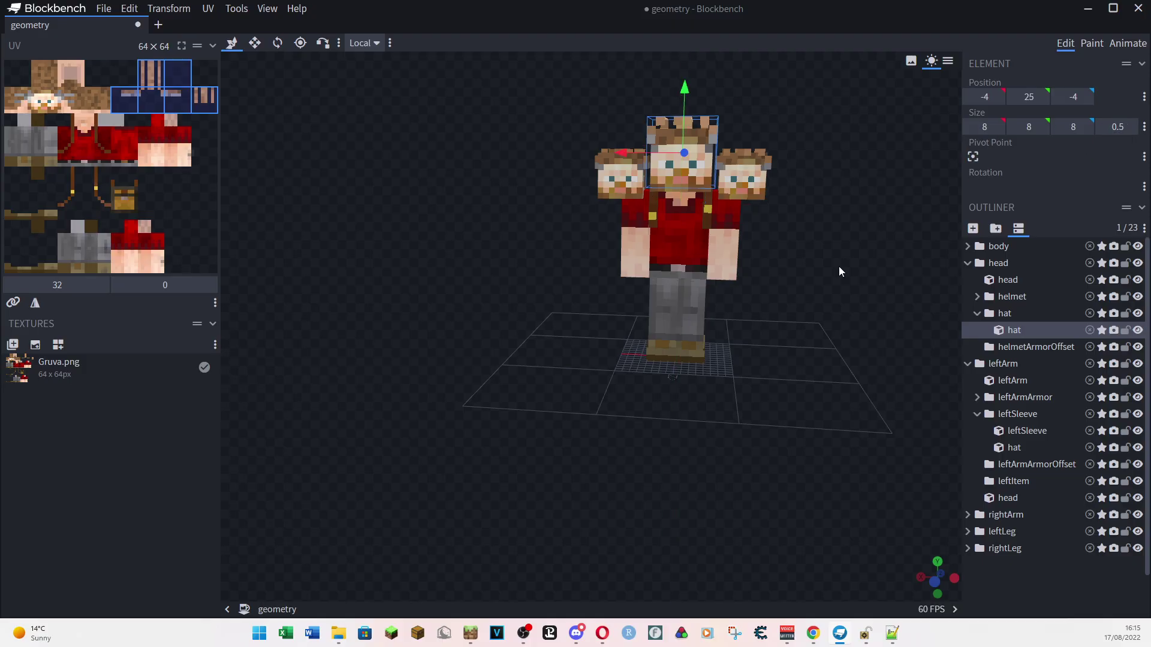
pyautogui.moveTo(684, 90); pyautogui.dragTo(684, 92)
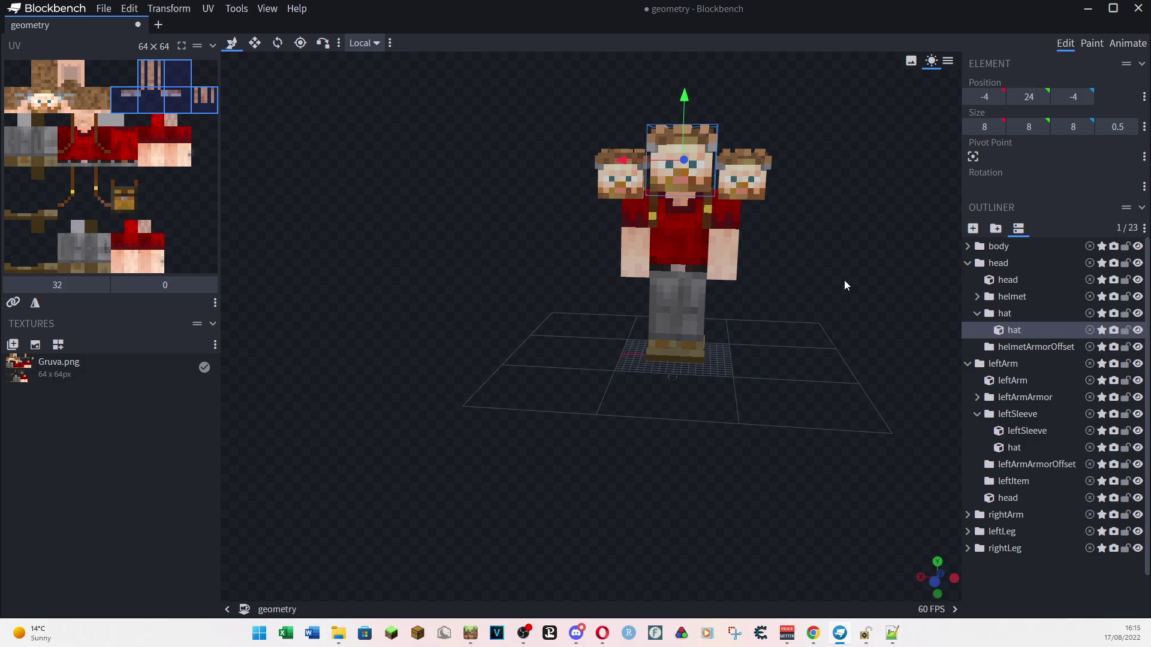
pyautogui.moveTo(788, 433); pyautogui.dragTo(619, 407)
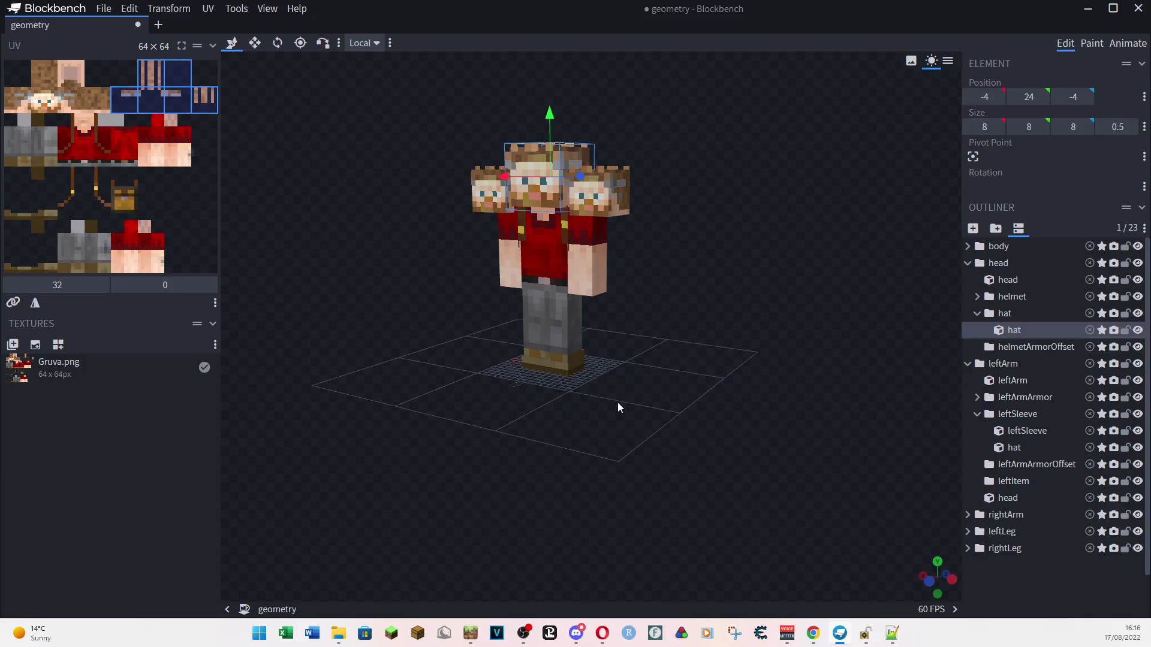
pyautogui.click(104, 8)
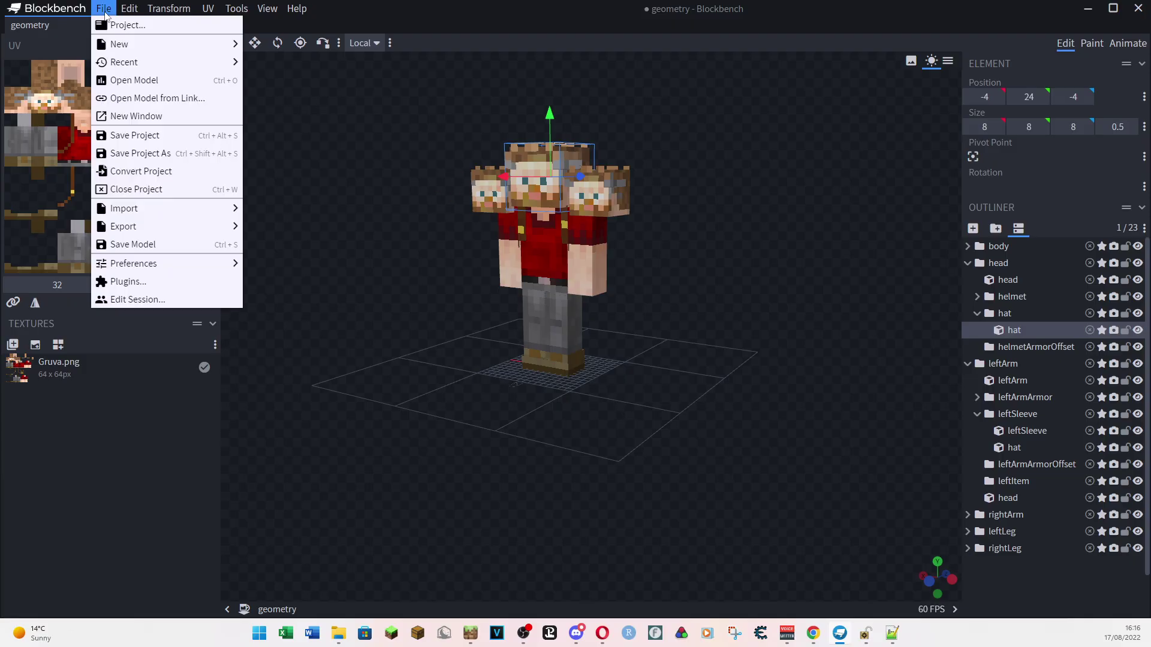
pyautogui.click(158, 247)
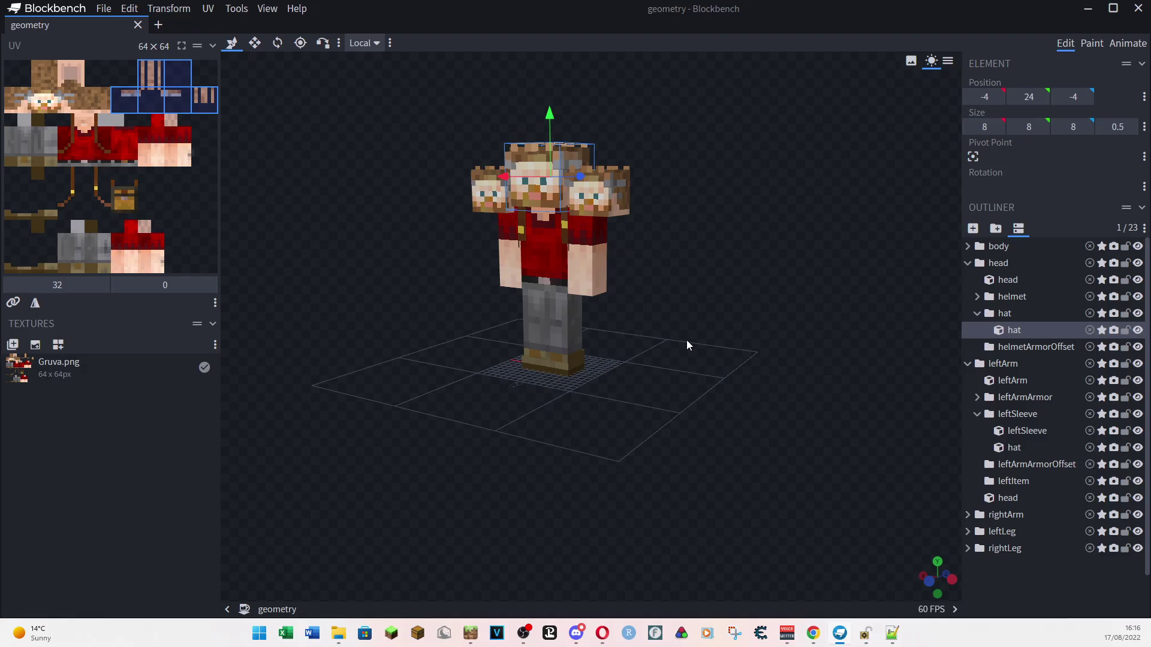
pyautogui.click(968, 263)
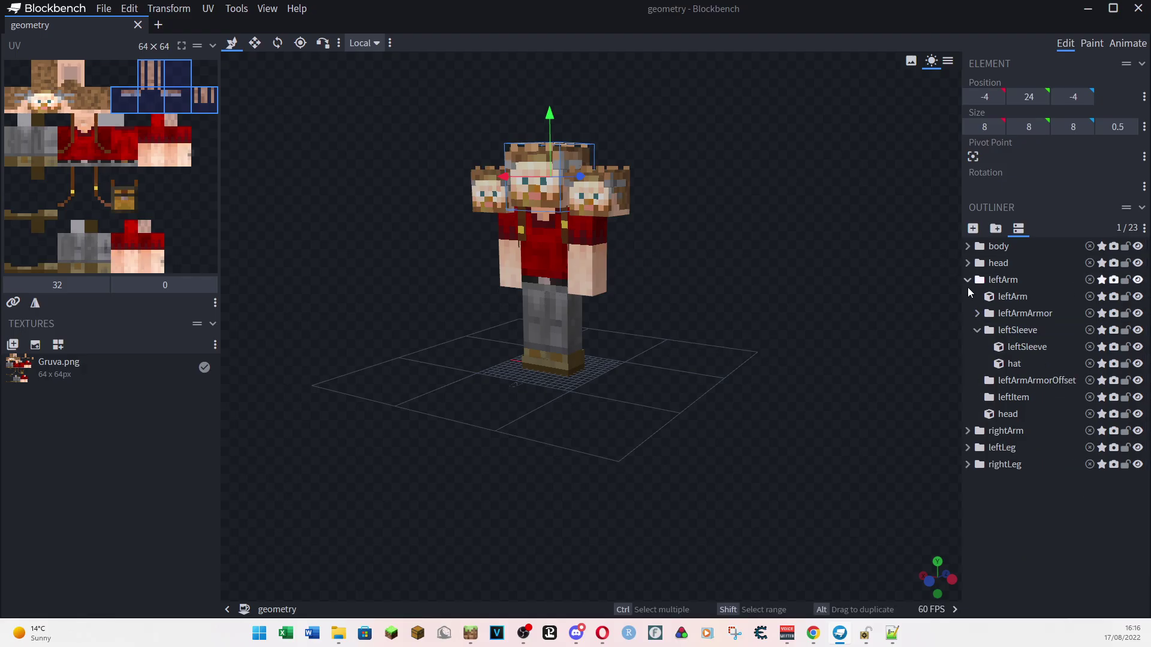
pyautogui.click(967, 280)
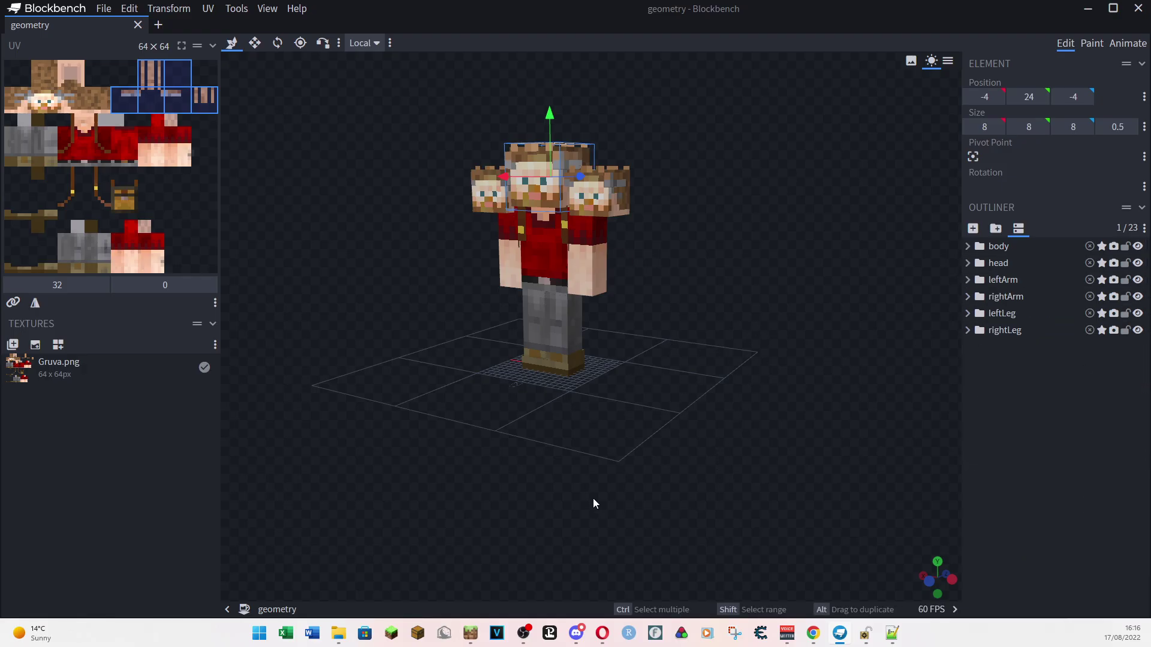
pyautogui.moveTo(593, 504); pyautogui.dragTo(728, 500, button='right')
pyautogui.moveTo(694, 506)
pyautogui.mouseDown()
pyautogui.moveTo(609, 496)
pyautogui.moveTo(805, 511)
pyautogui.moveTo(863, 409)
pyautogui.moveTo(815, 476)
pyautogui.moveTo(646, 503)
pyautogui.moveTo(685, 500)
pyautogui.mouseUp()
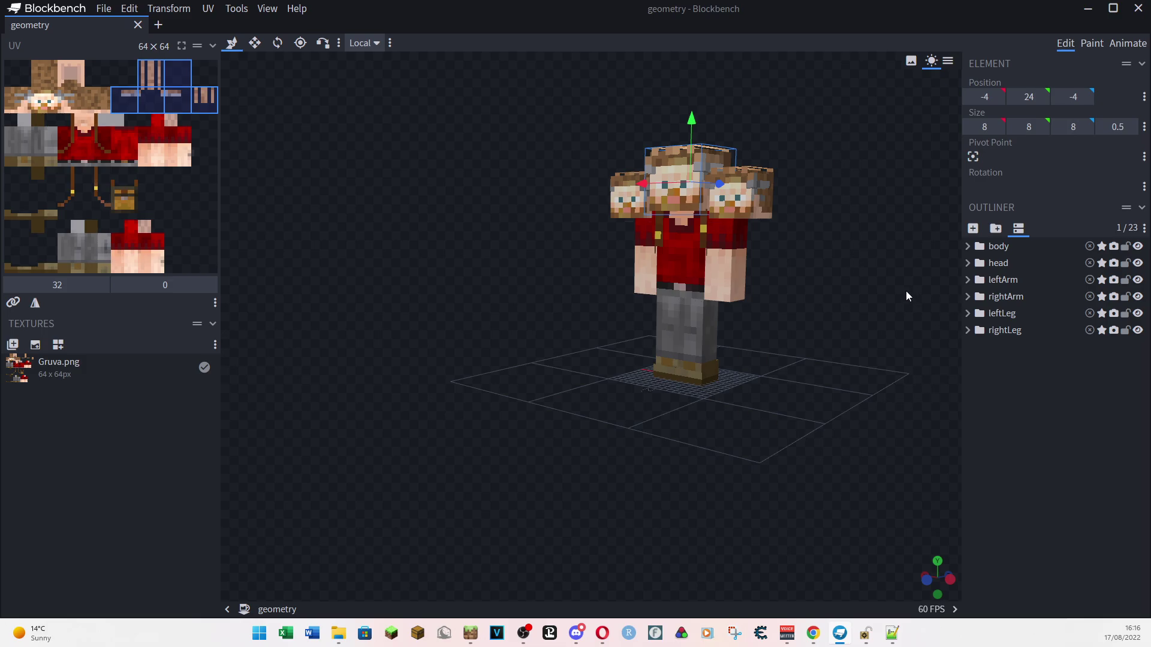
pyautogui.hotkey('alt', 'F4')
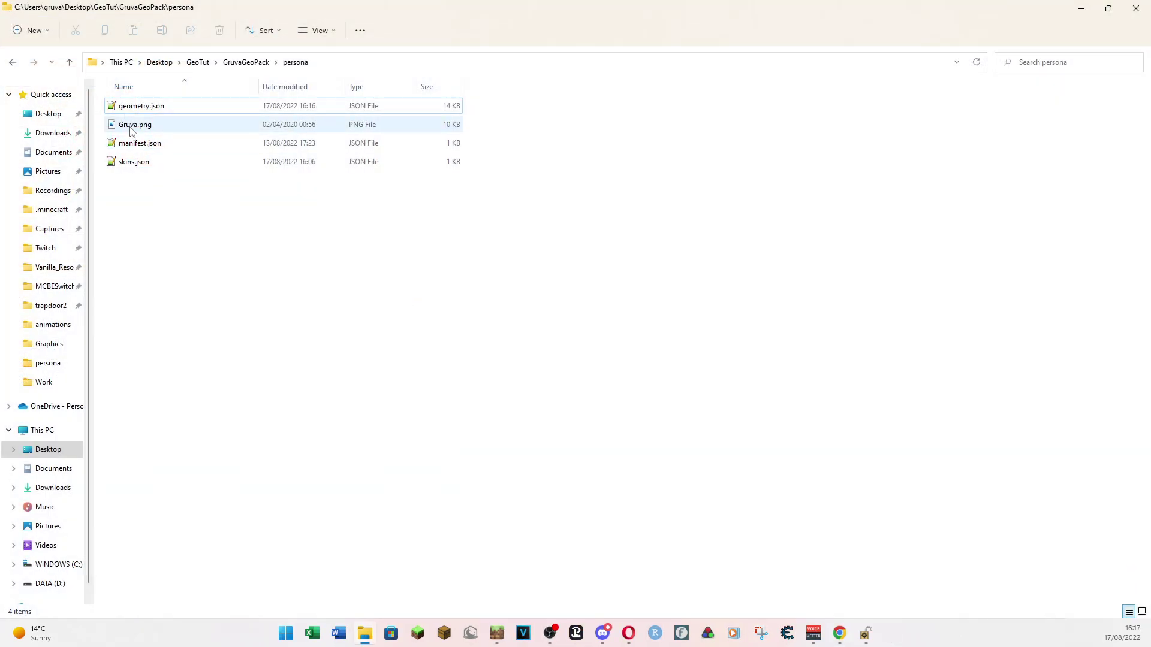
# Step: Open skins.json in Notepad++, check the Gruva.png entries, then close it
pyautogui.doubleClick(128, 163)
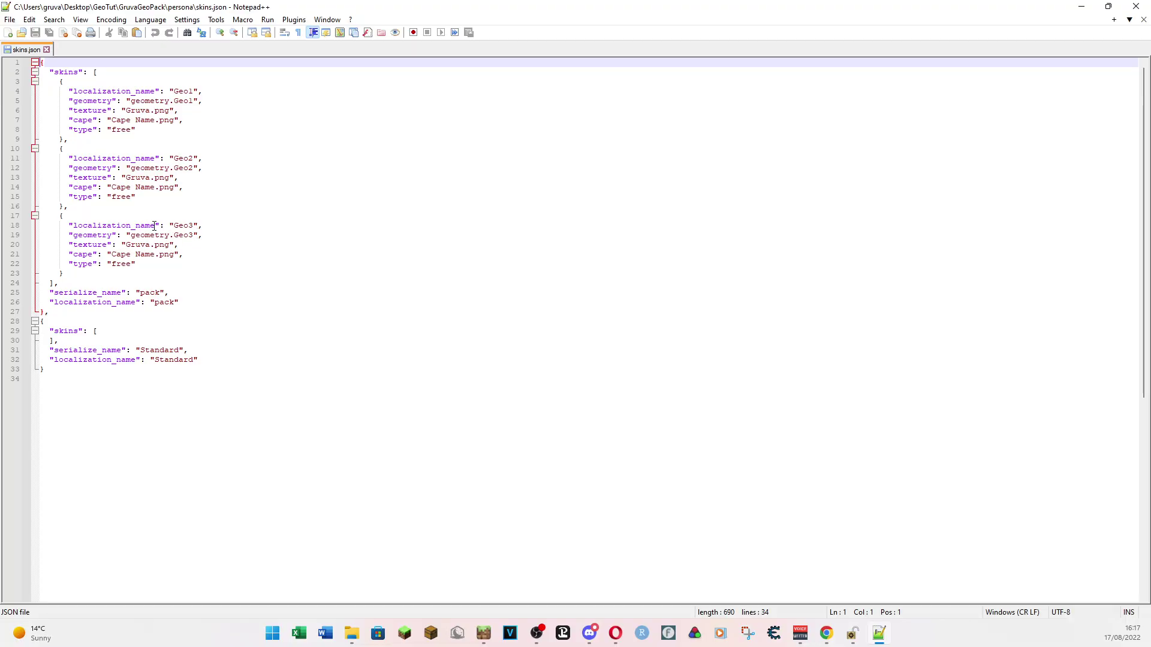
pyautogui.hotkey('alt', 'F4')
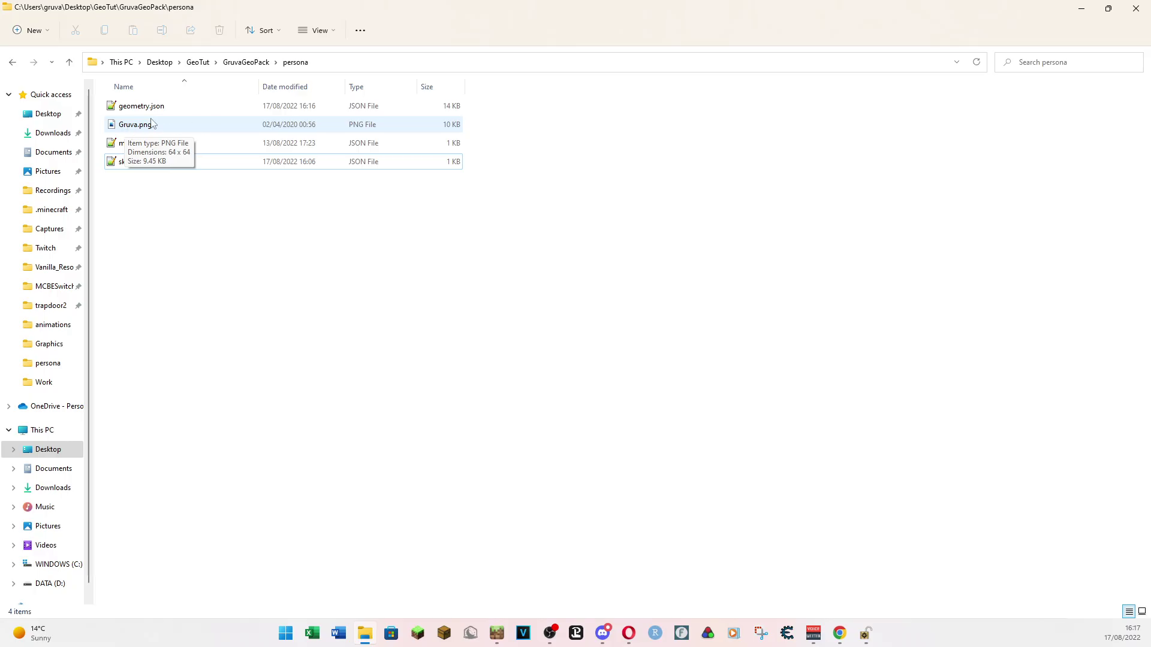
pyautogui.click(138, 165)
pyautogui.doubleClick(138, 163)
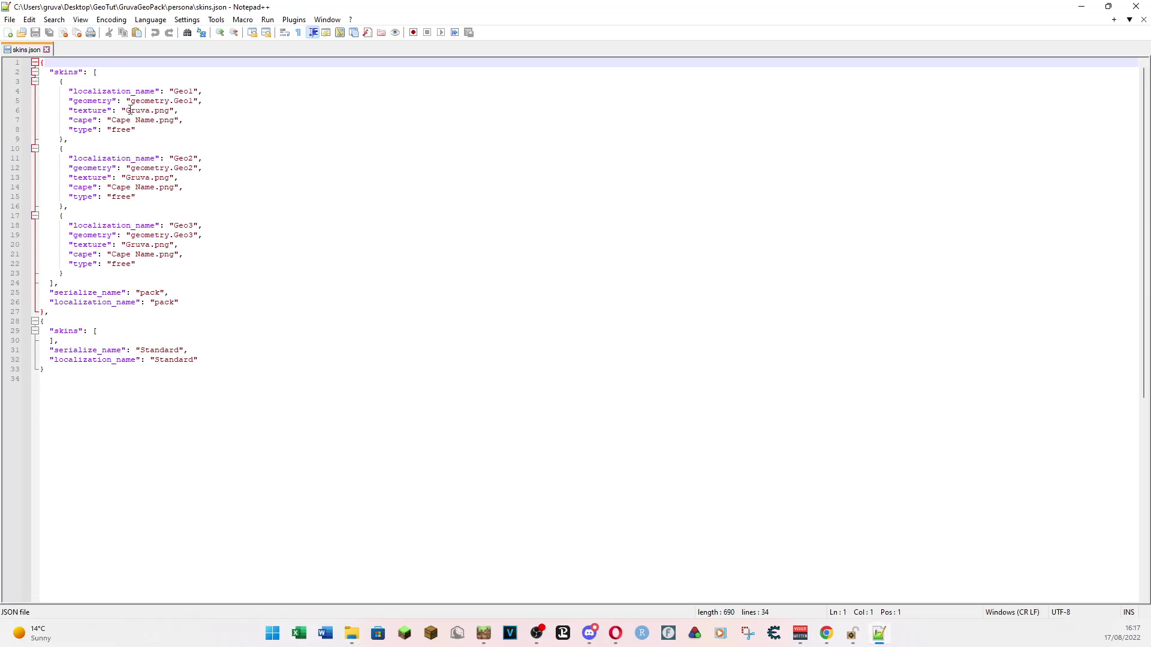
pyautogui.moveTo(129, 112); pyautogui.dragTo(161, 115)
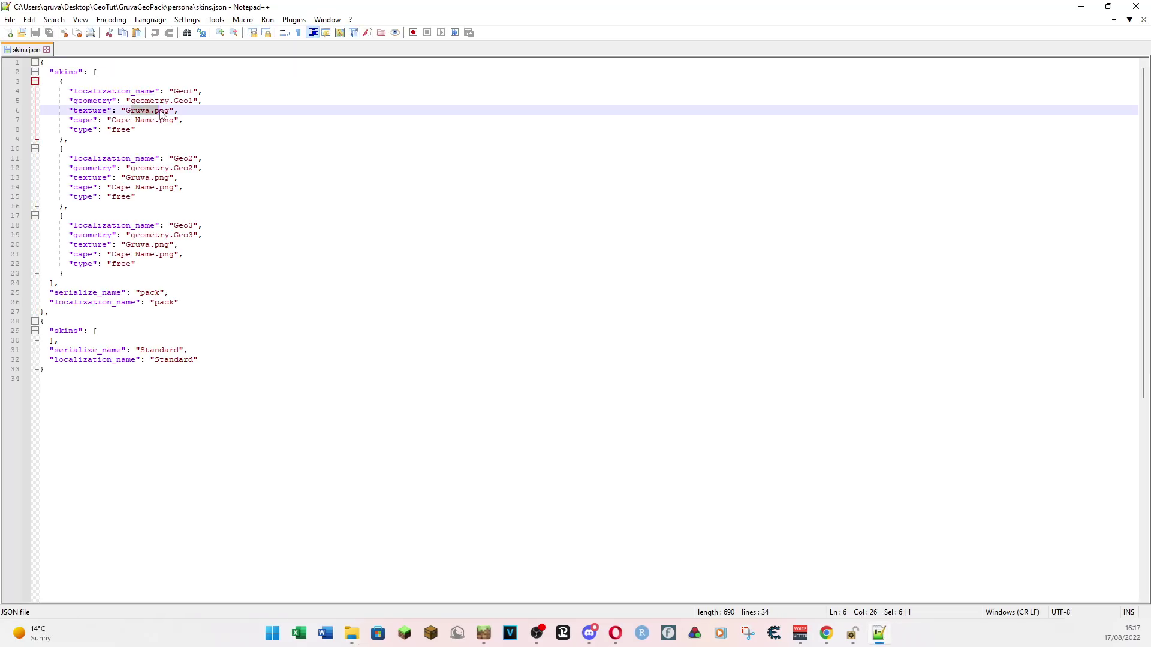
pyautogui.click(1144, 20)
pyautogui.click(1135, 6)
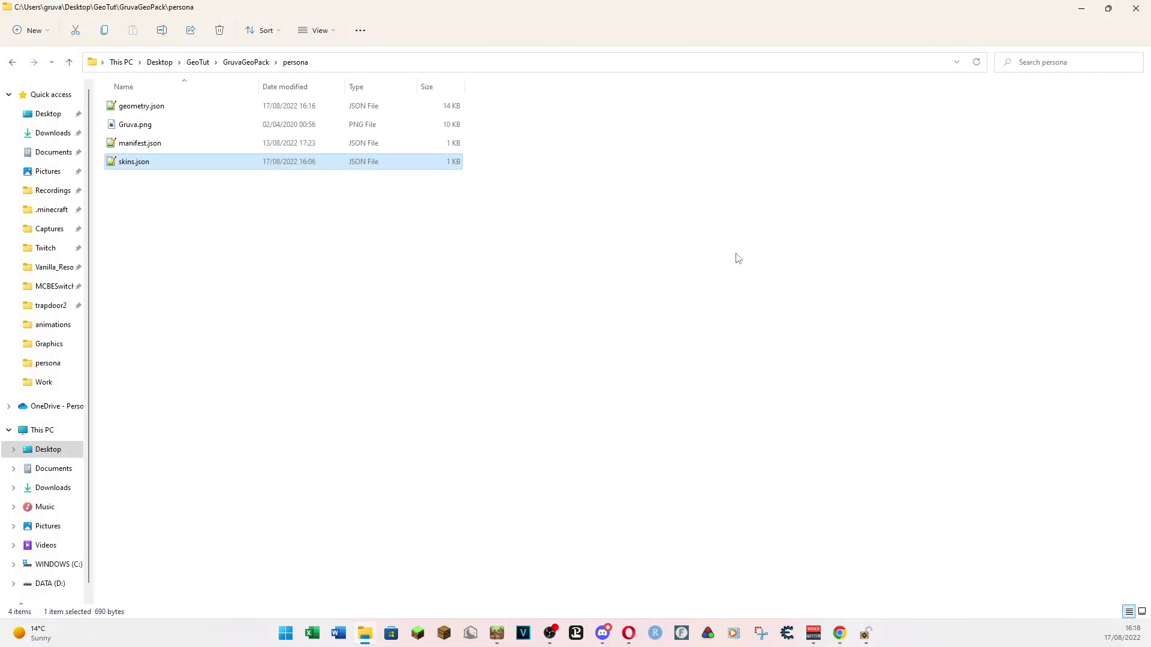
# Step: In IObit Unlocker, add C: > MCBESwitcher+ > Versions > Minecraft-1.19.11.1 > data > skin_packs > persona to the unlock list
pyautogui.click(867, 635)
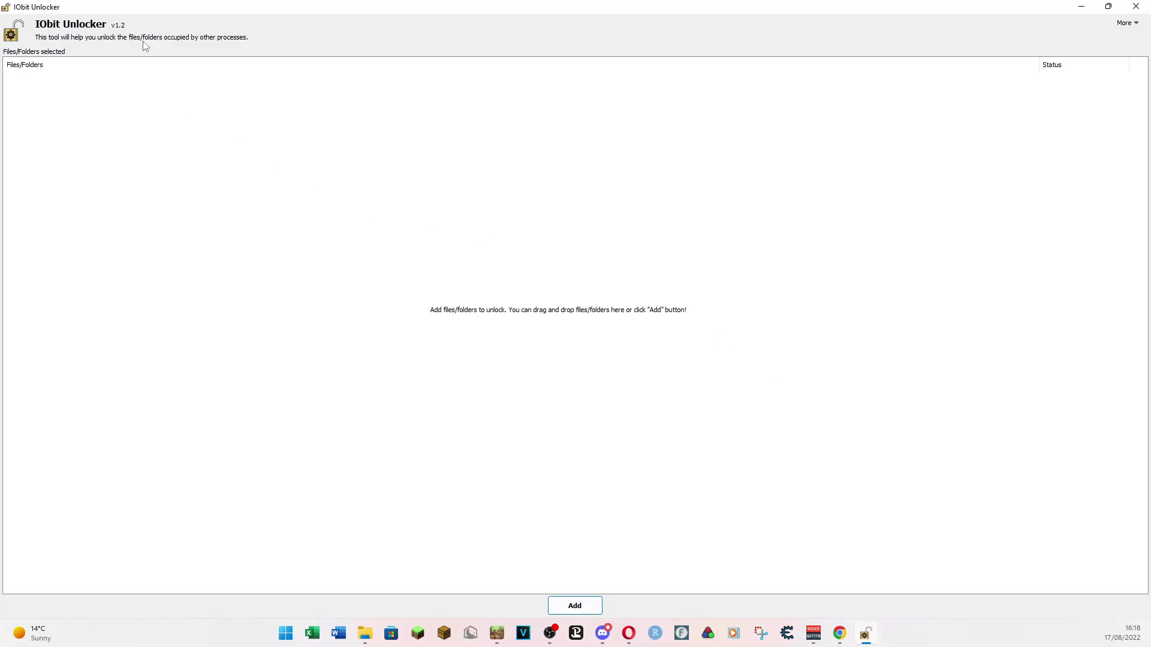
pyautogui.click(590, 615)
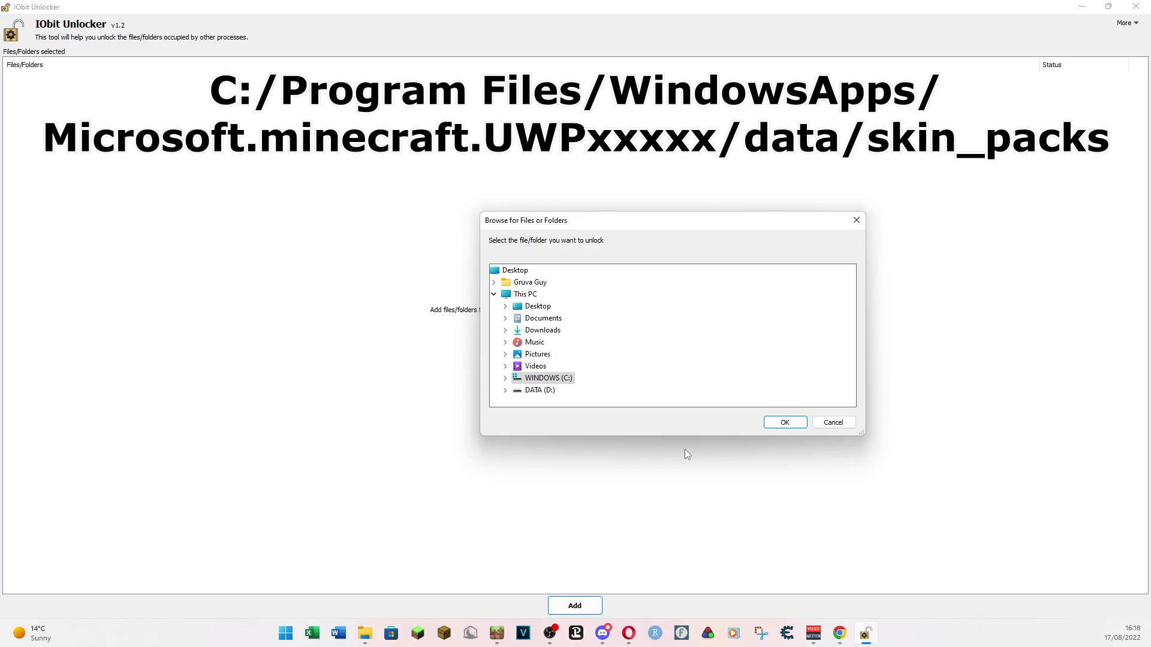
pyautogui.click(506, 378)
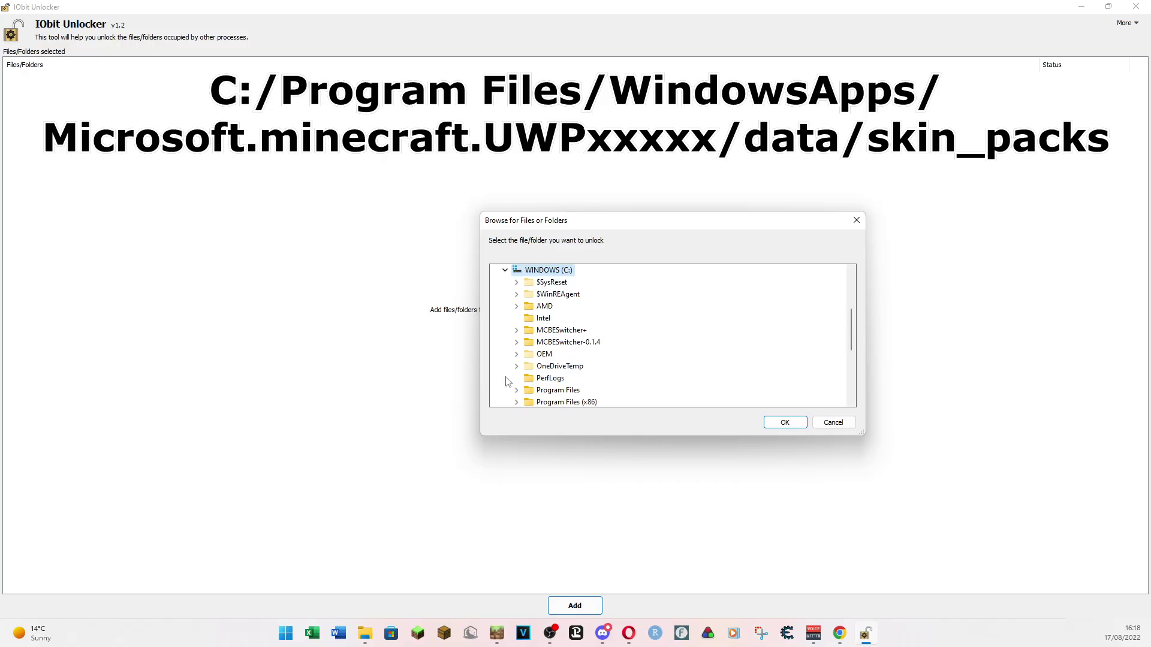
pyautogui.doubleClick(530, 334)
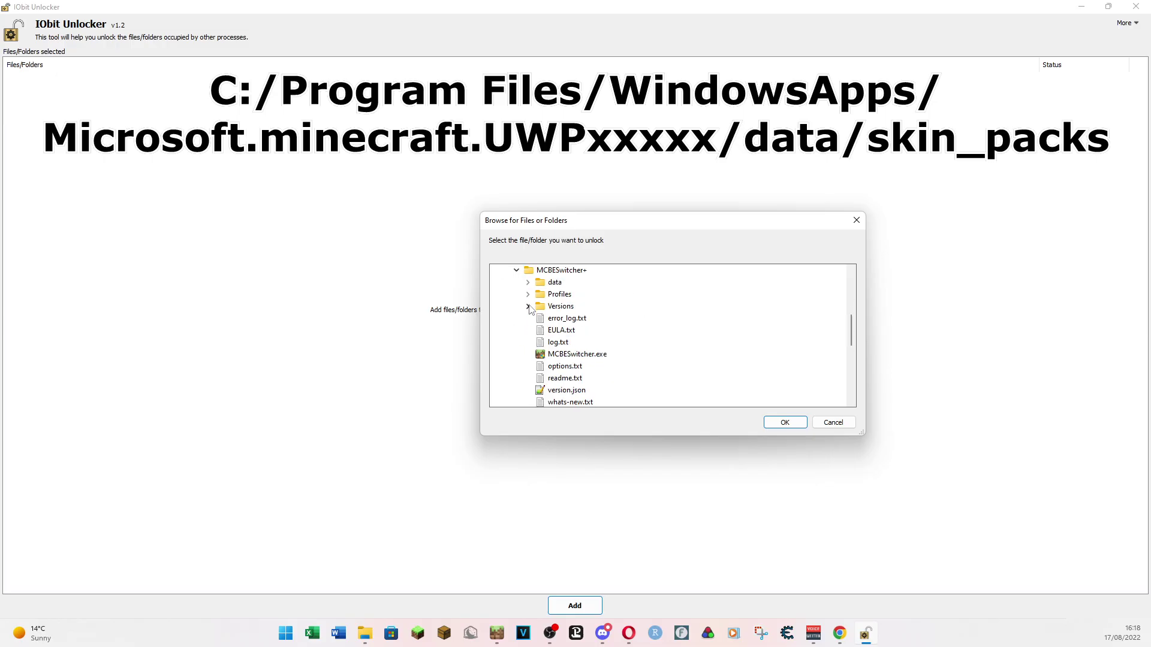
pyautogui.click(528, 307)
pyautogui.click(539, 330)
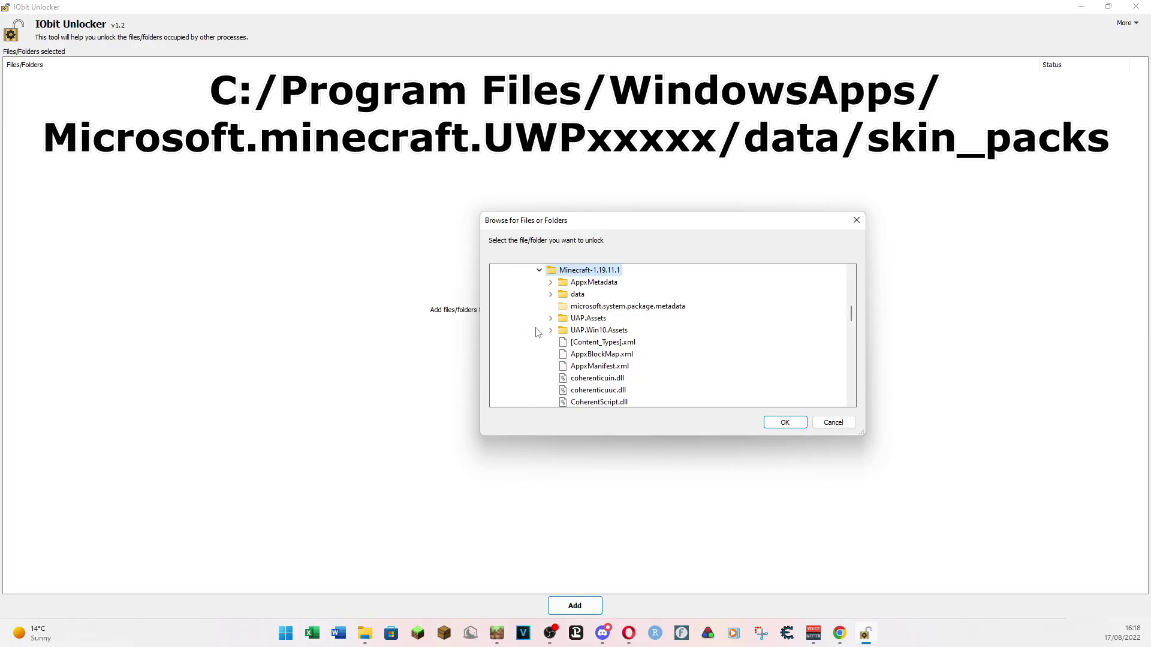
pyautogui.click(550, 294)
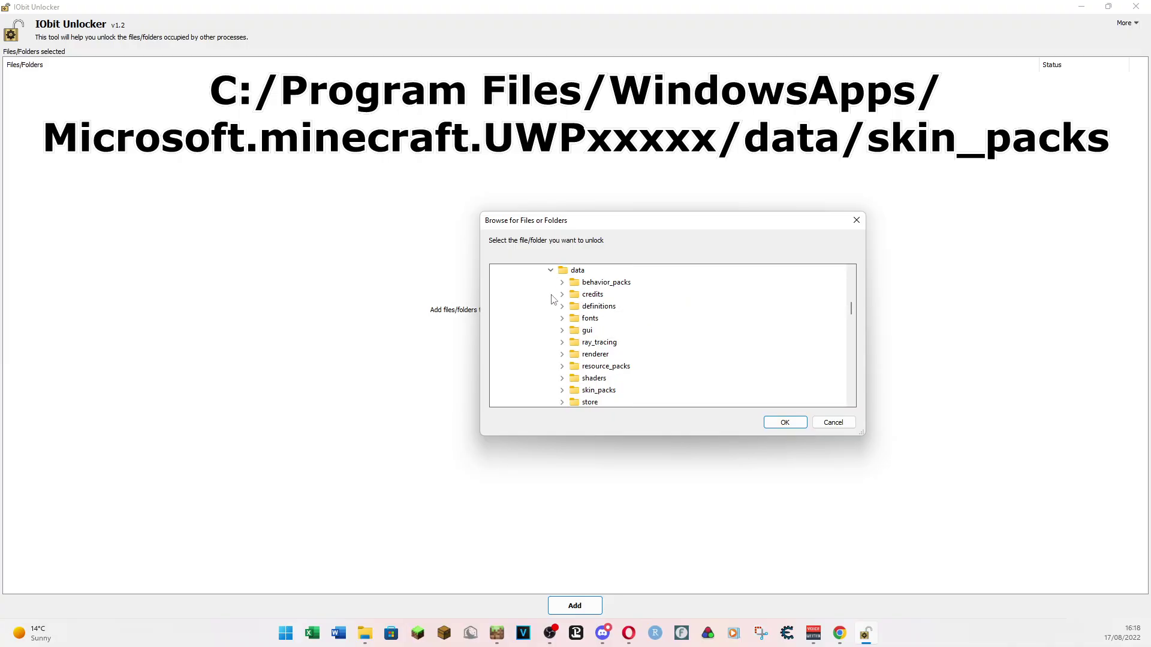
pyautogui.scroll(-4, 587, 318)
pyautogui.scroll(1, 598, 322)
pyautogui.doubleClick(598, 320)
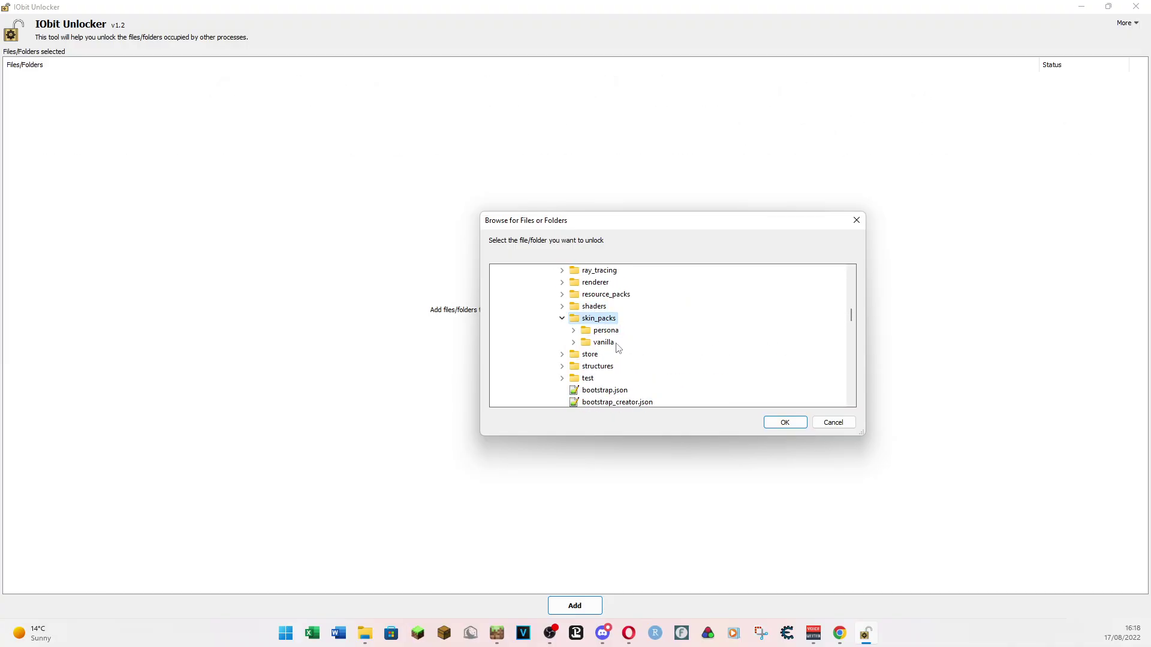
pyautogui.doubleClick(606, 330)
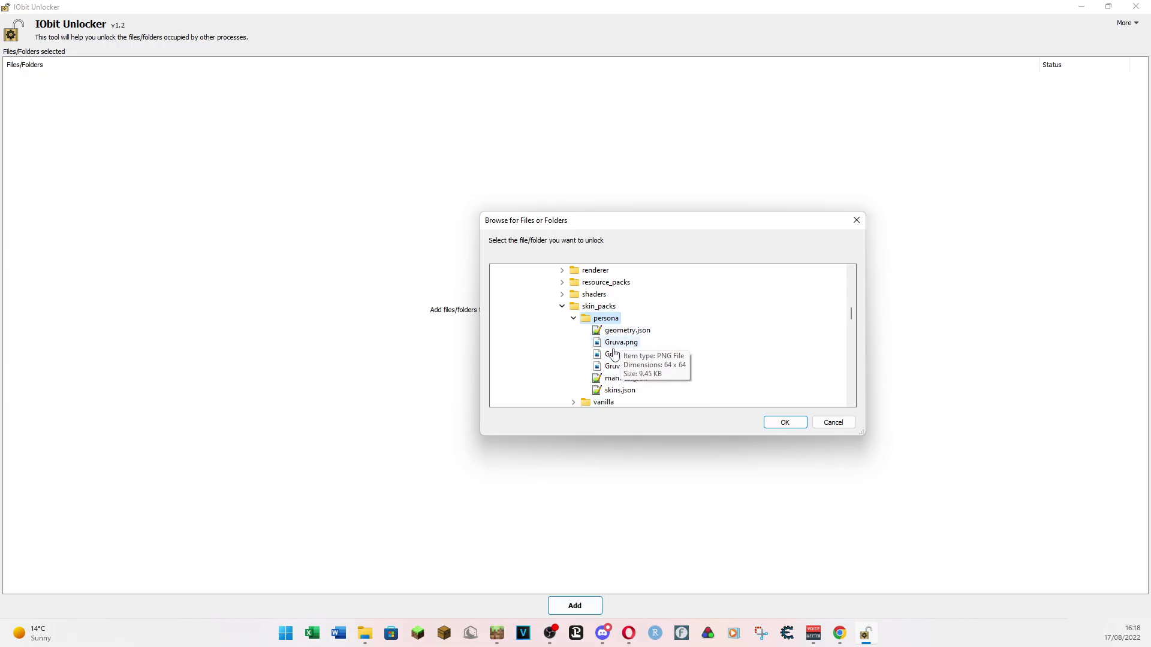
pyautogui.click(785, 422)
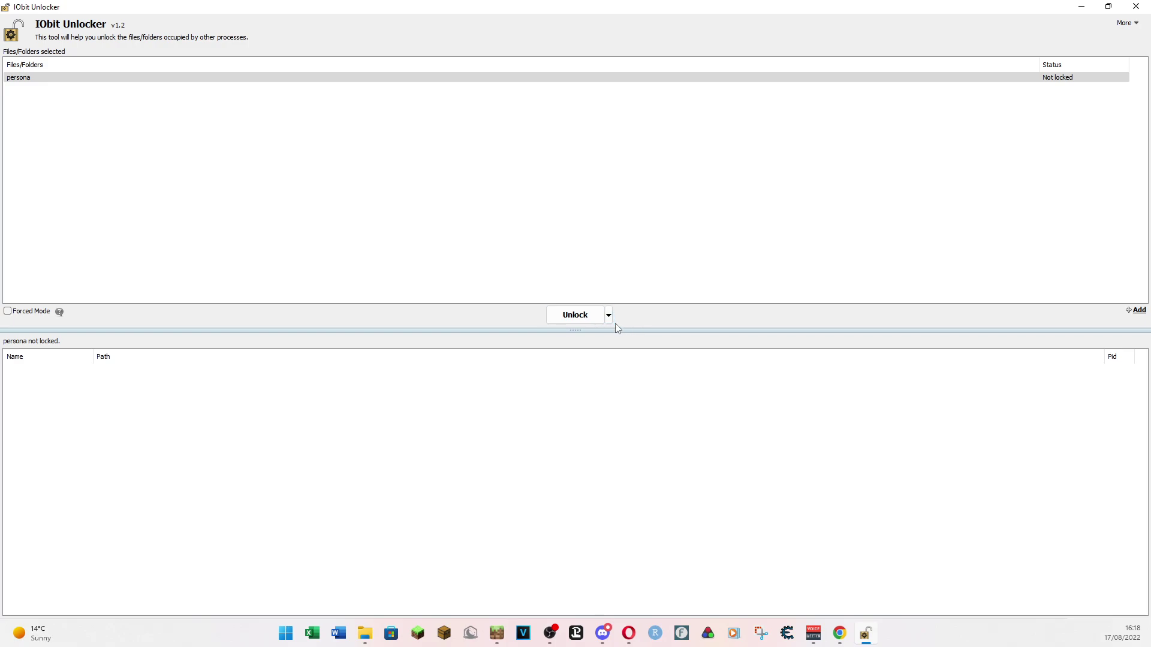
# Step: Unlock and permanently delete Minecraft's skin_packs persona folder
pyautogui.click(609, 316)
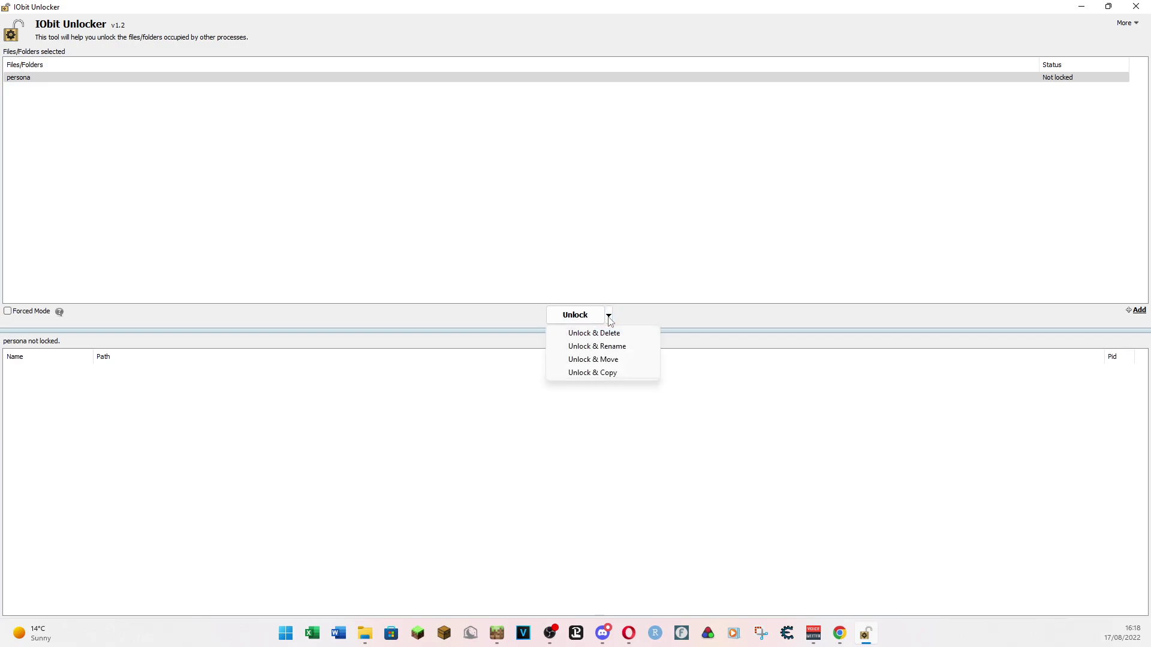
pyautogui.click(611, 335)
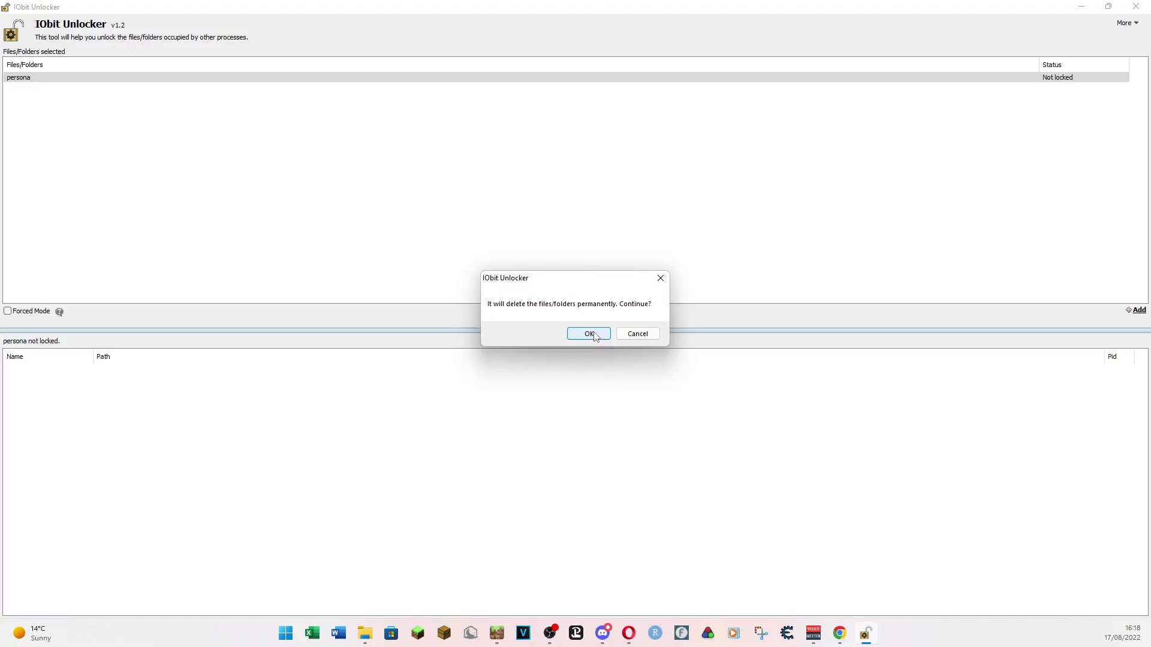
pyautogui.click(590, 334)
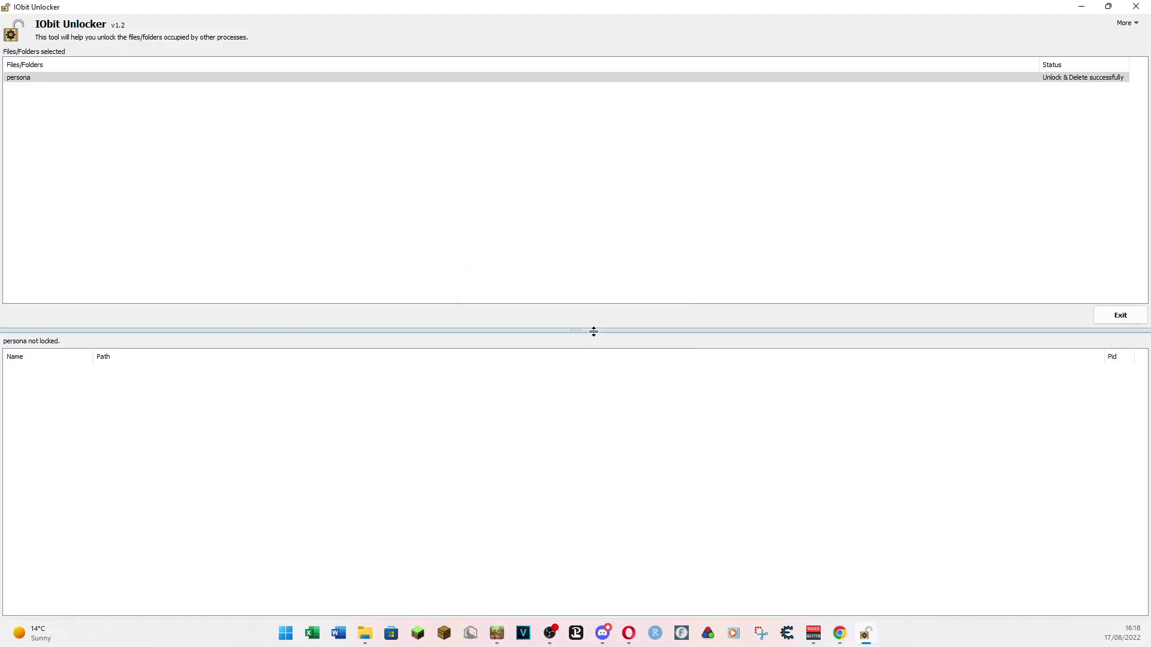
# Step: Place File Explorer beside the unlocker and go up to the GruvaGeoPack folder
pyautogui.click(365, 634)
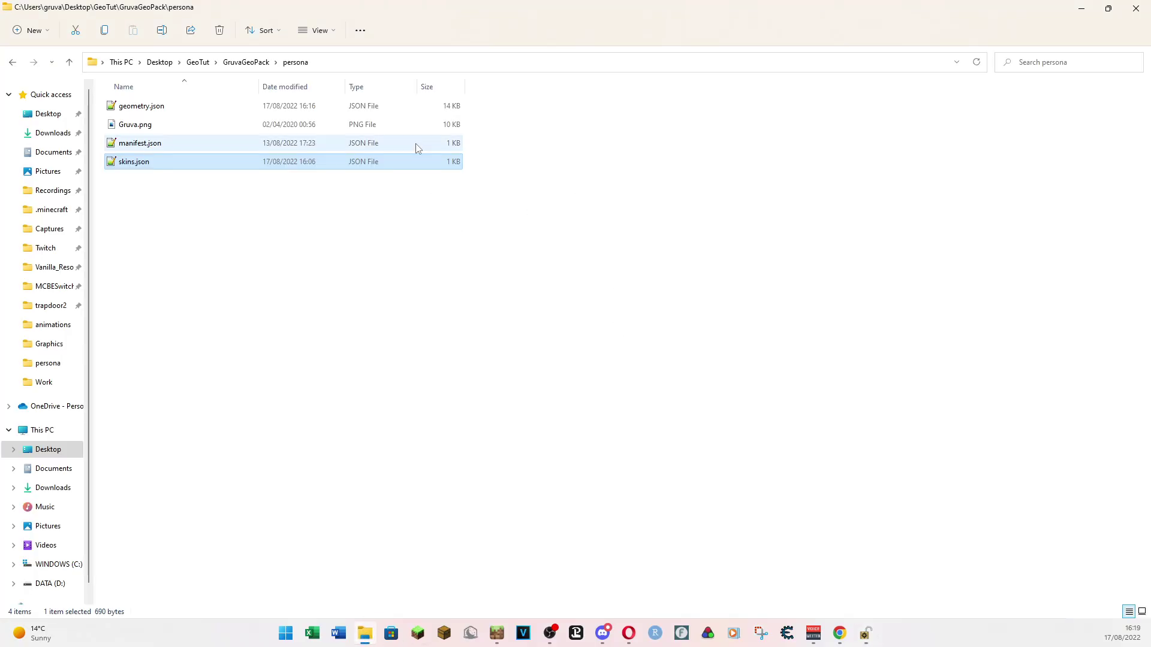
pyautogui.moveTo(617, 10); pyautogui.dragTo(844, 96)
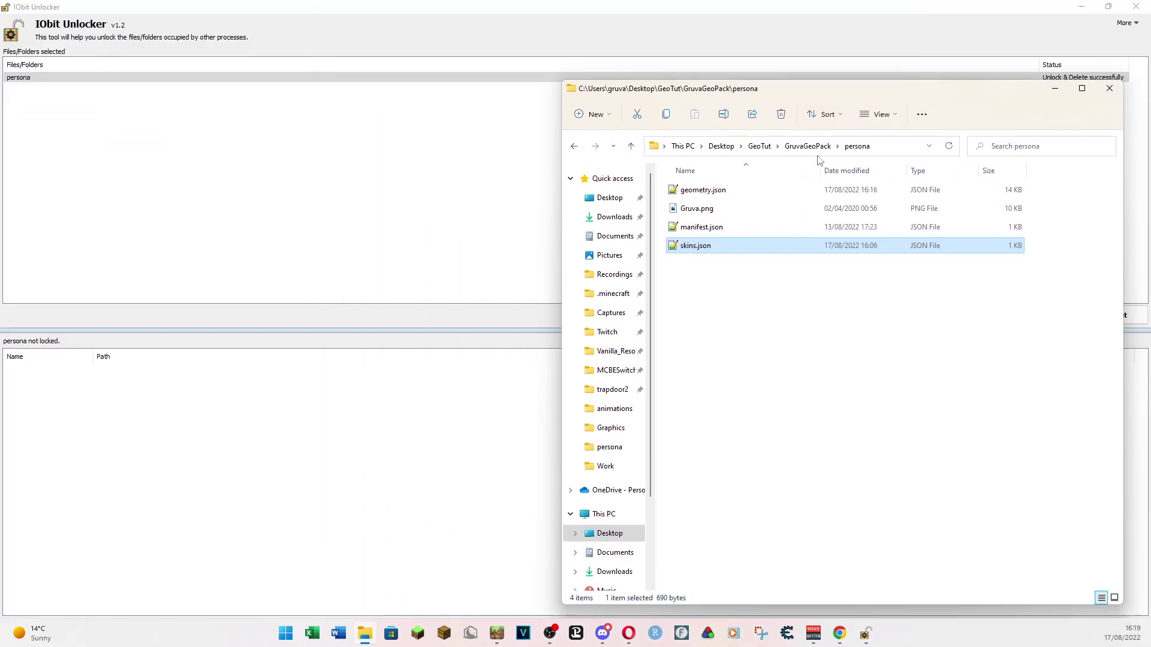
pyautogui.click(808, 146)
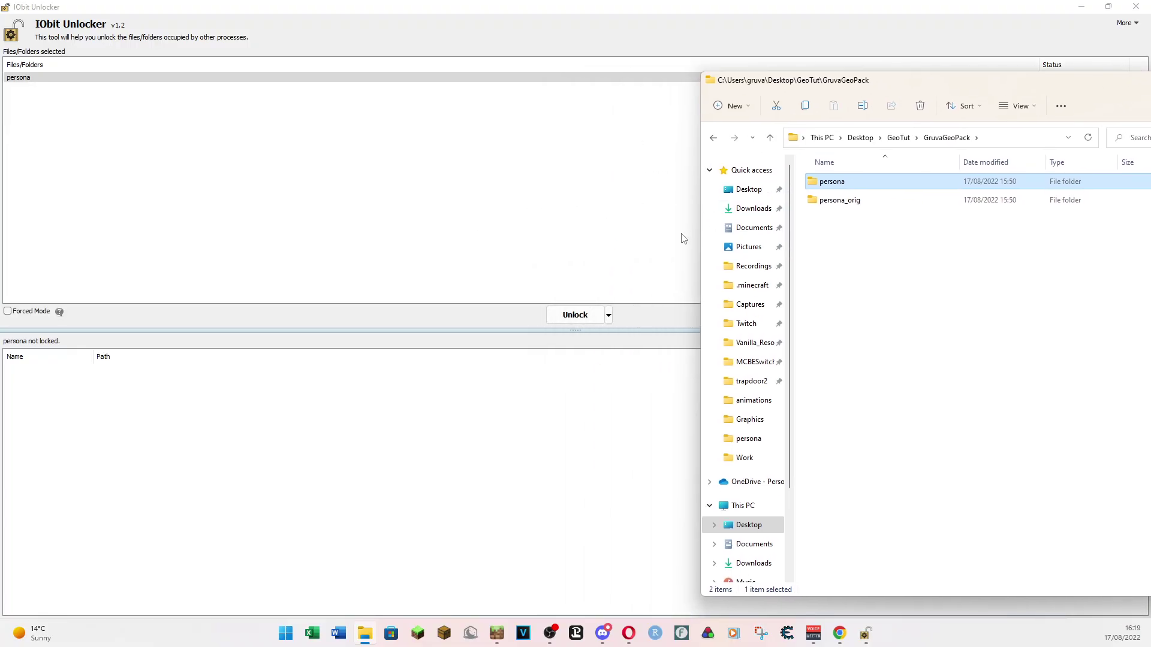
pyautogui.click(609, 316)
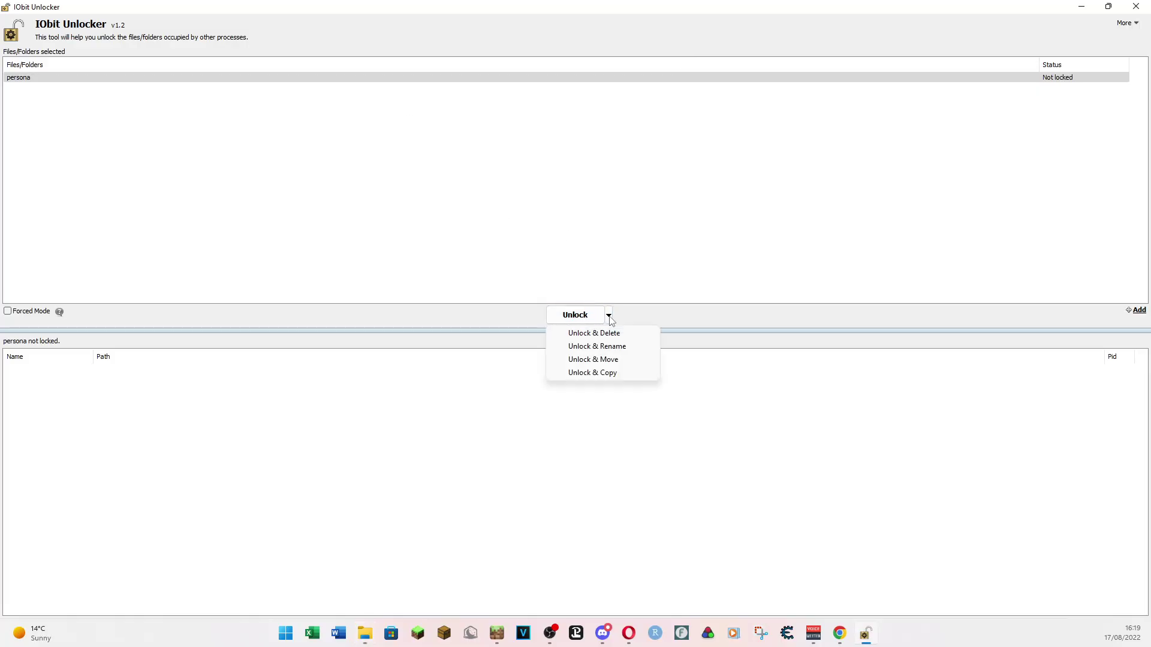
# Step: Use Unlock & Copy to copy GruvaGeoPack's persona into Minecraft-1.19.11.1 > data > skin_packs
pyautogui.click(593, 372)
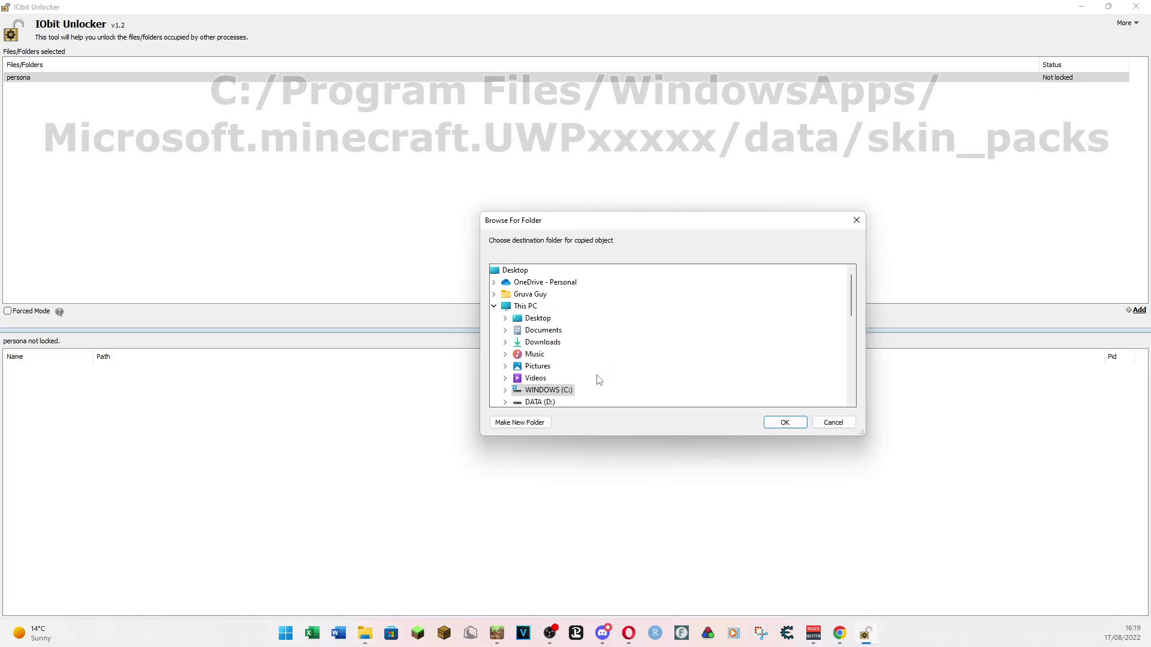
pyautogui.click(505, 390)
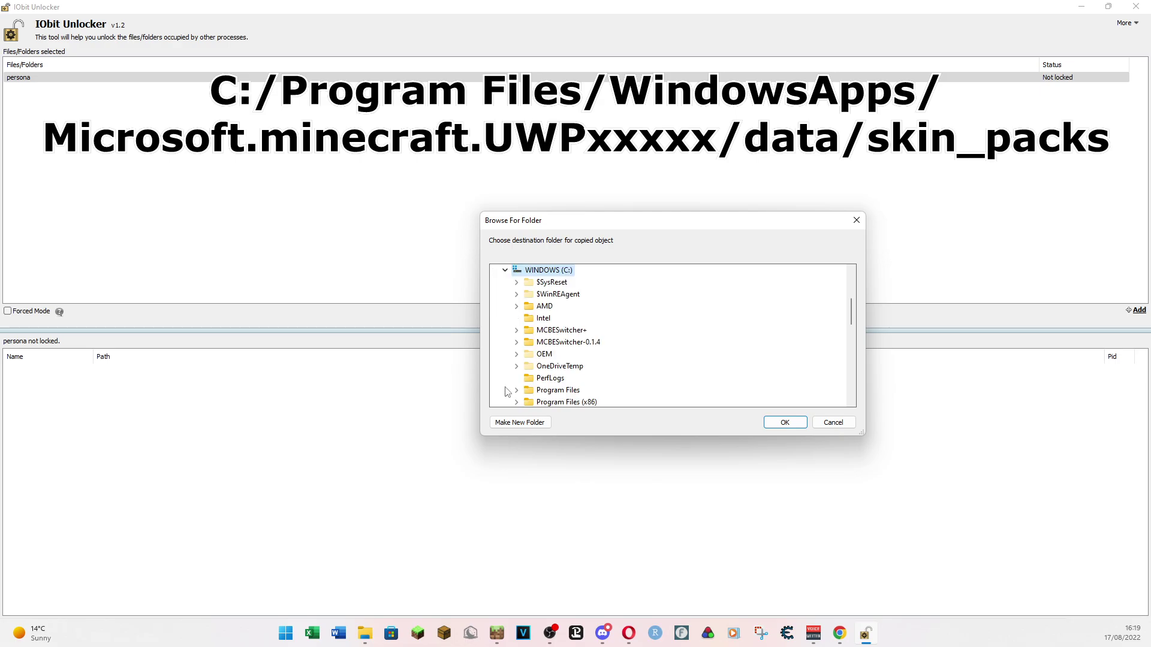
pyautogui.click(516, 331)
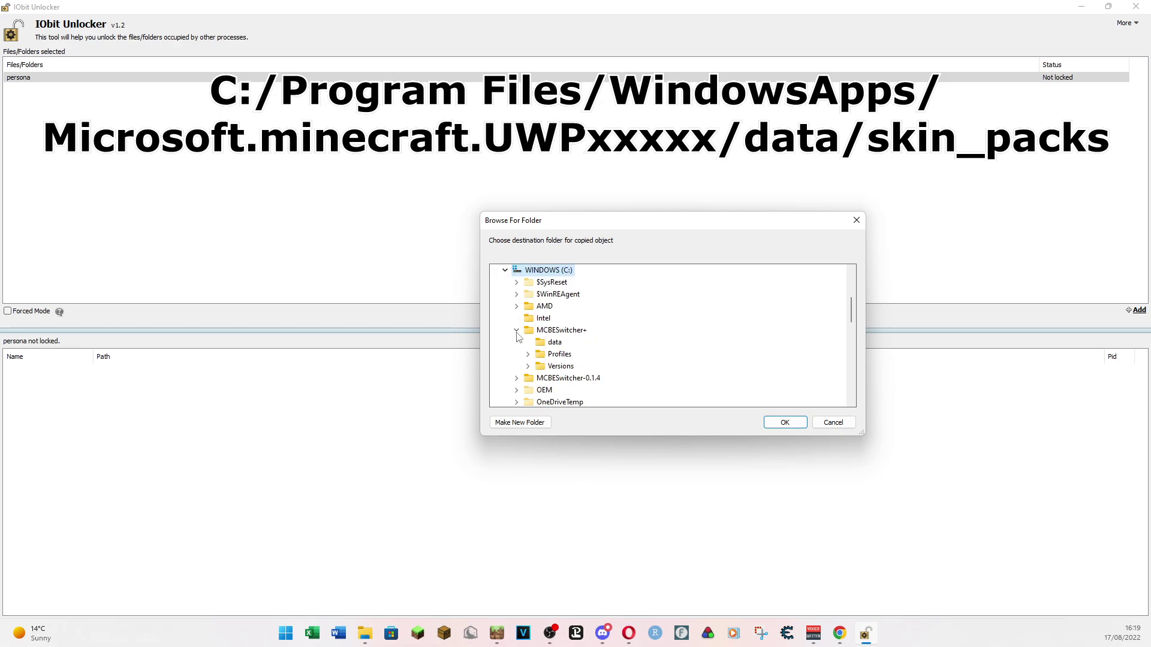
pyautogui.click(528, 366)
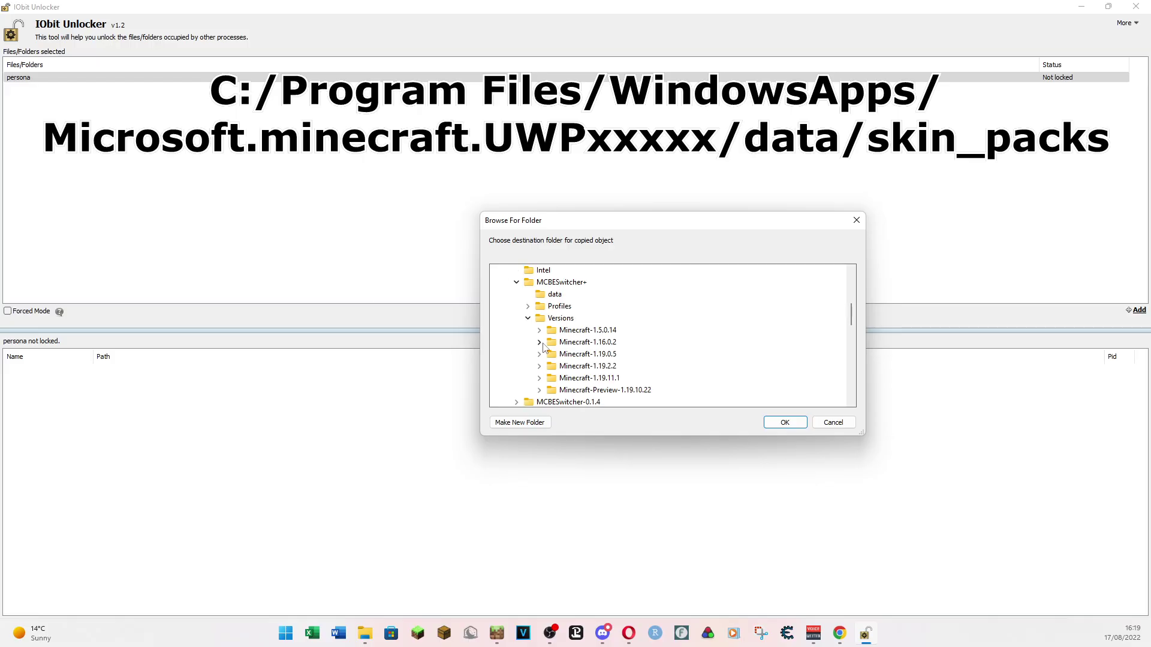
pyautogui.scroll(-1, 543, 351)
pyautogui.click(540, 342)
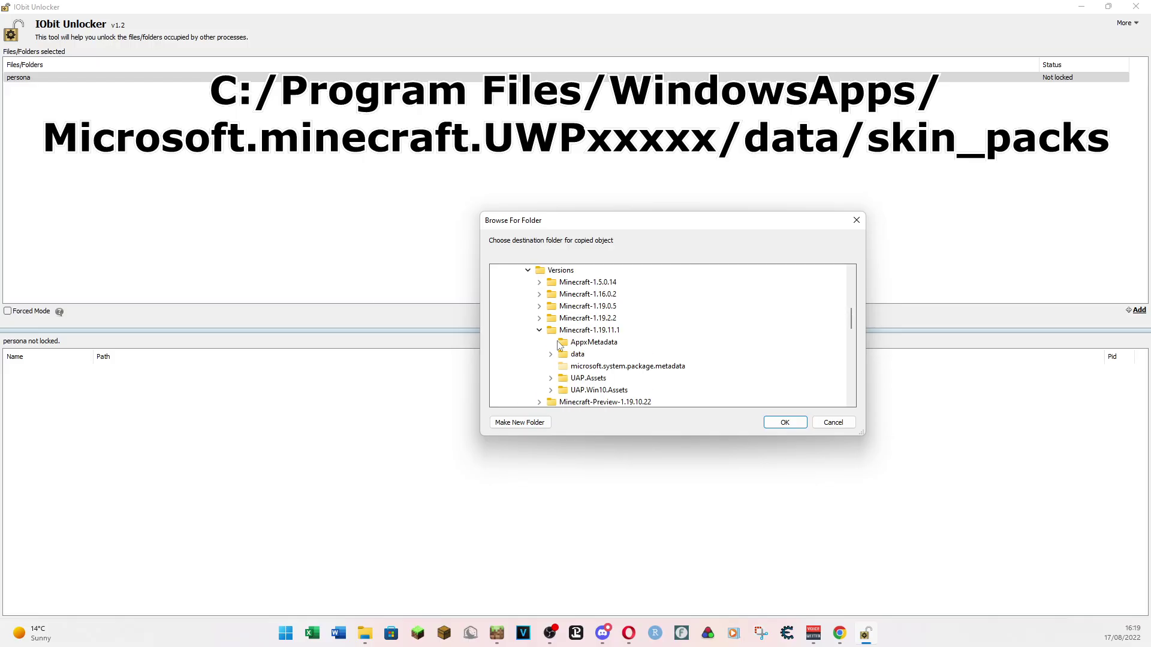
pyautogui.scroll(-1, 549, 342)
pyautogui.click(551, 324)
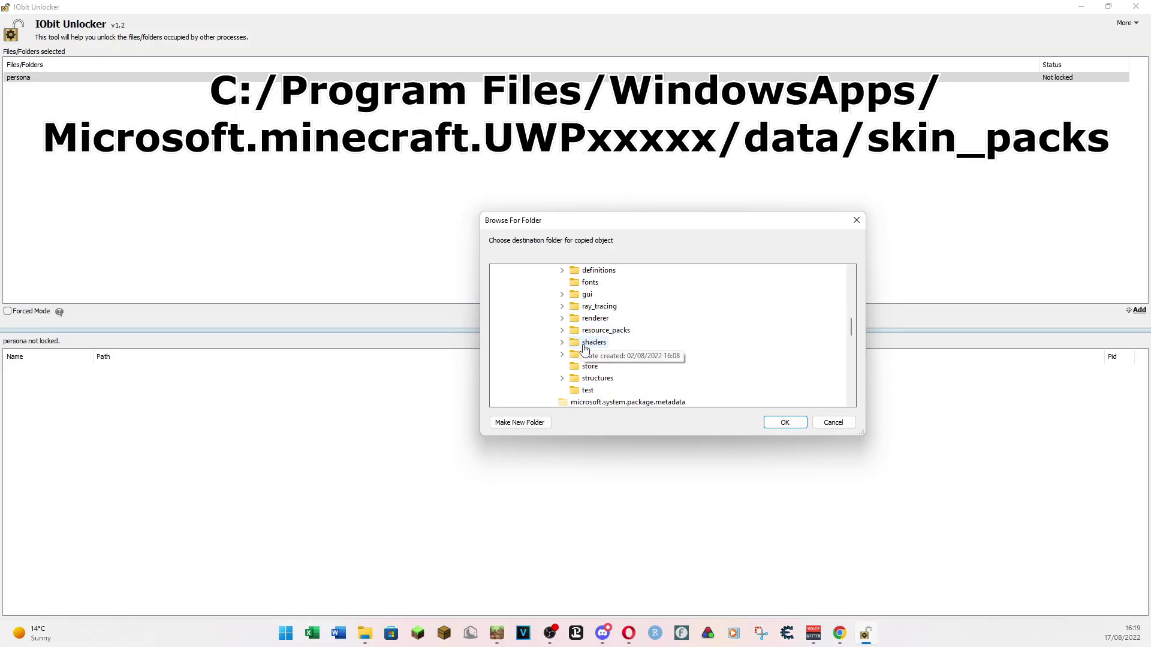
pyautogui.doubleClick(599, 390)
pyautogui.scroll(-1, 664, 367)
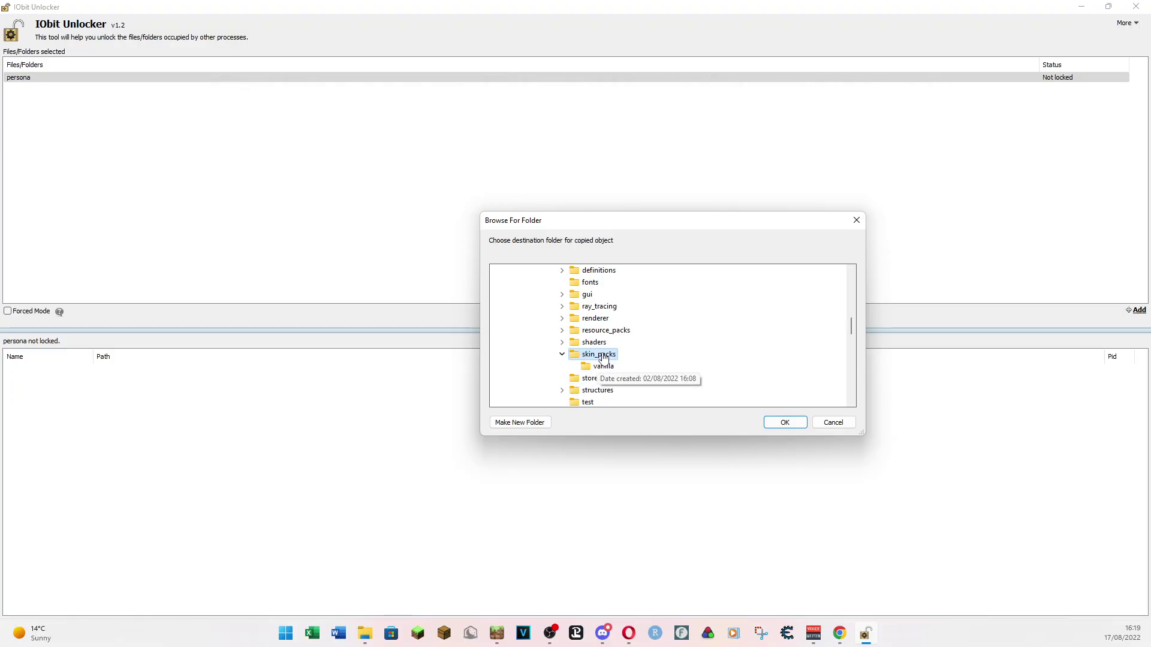
pyautogui.click(786, 423)
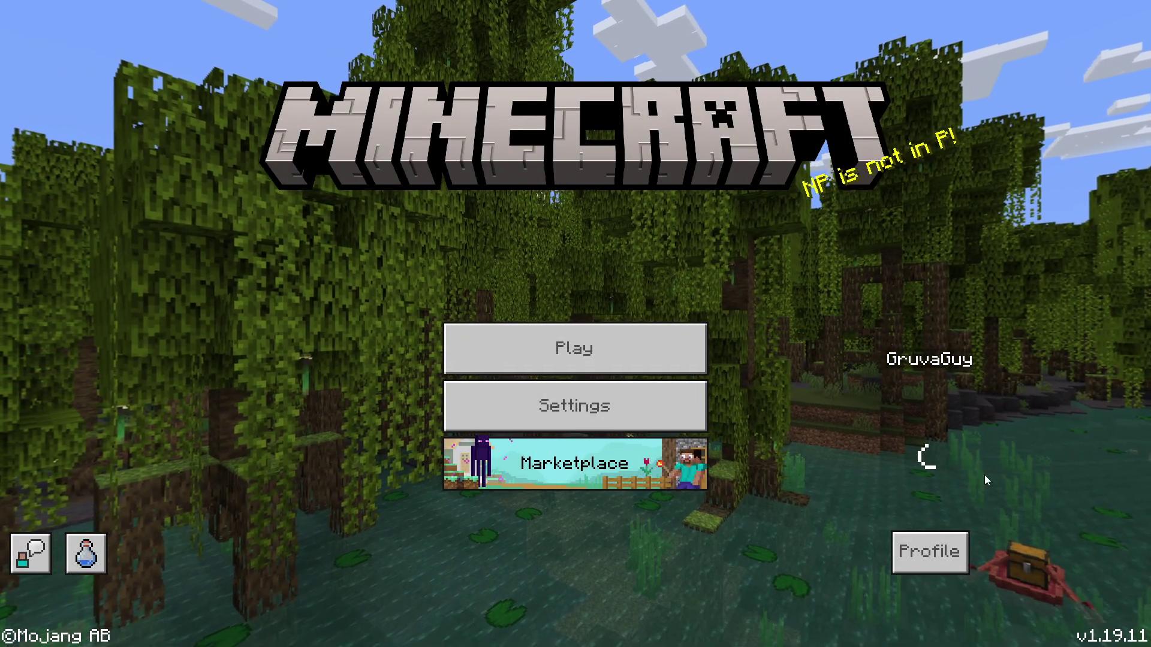
# Step: Equip the three-headed Geo1 skin from skinpack.pack in Classic Skins
pyautogui.click(939, 545)
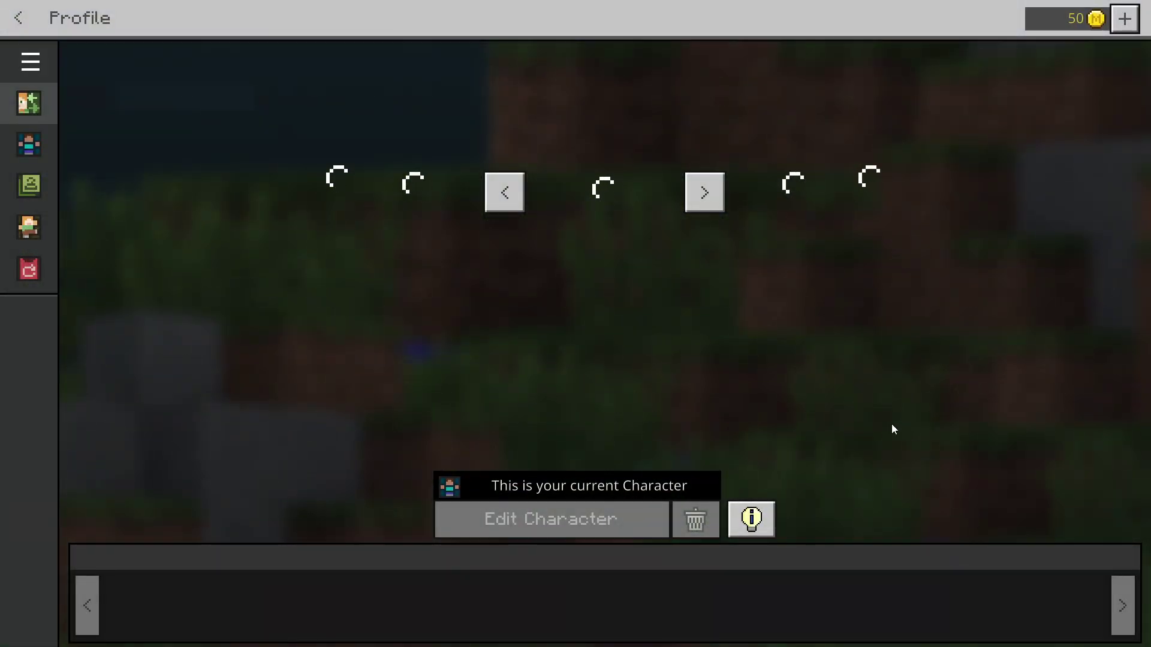
pyautogui.click(42, 189)
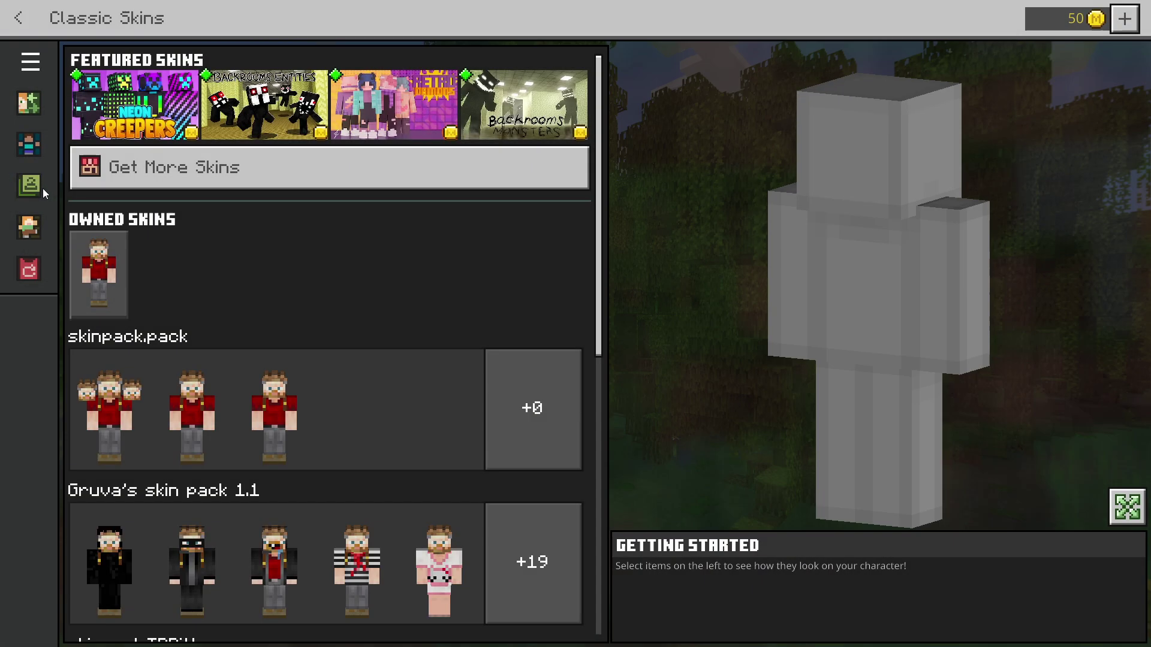
pyautogui.click(109, 408)
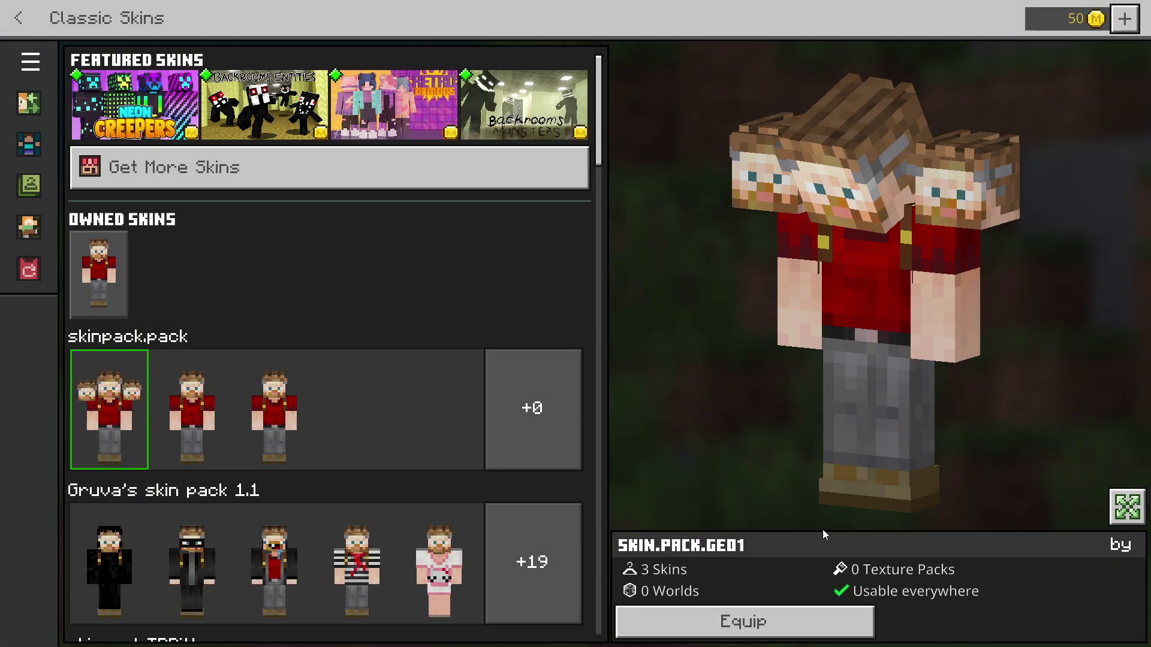
pyautogui.click(803, 633)
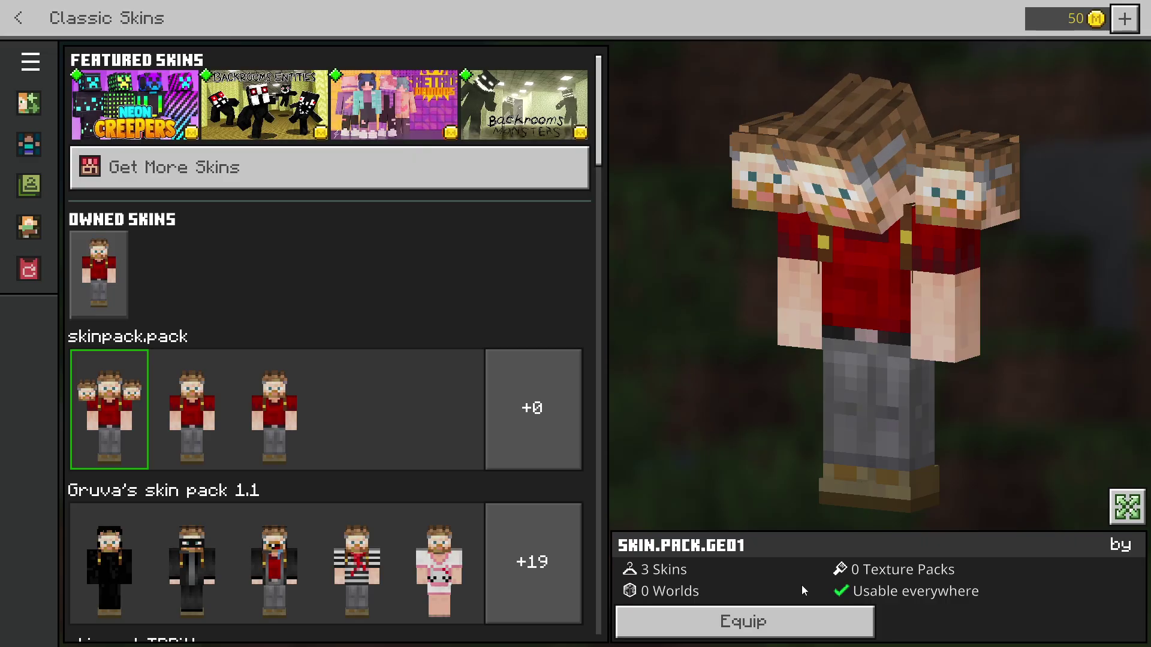
pyautogui.click(797, 630)
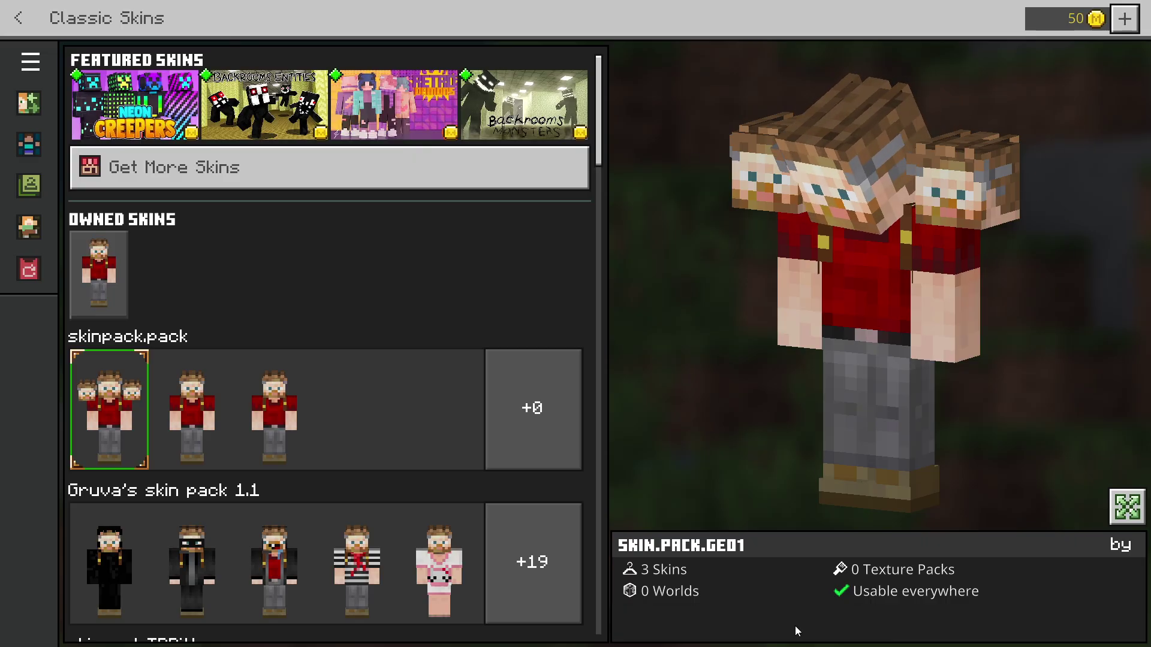
pyautogui.click(18, 17)
pyautogui.click(618, 203)
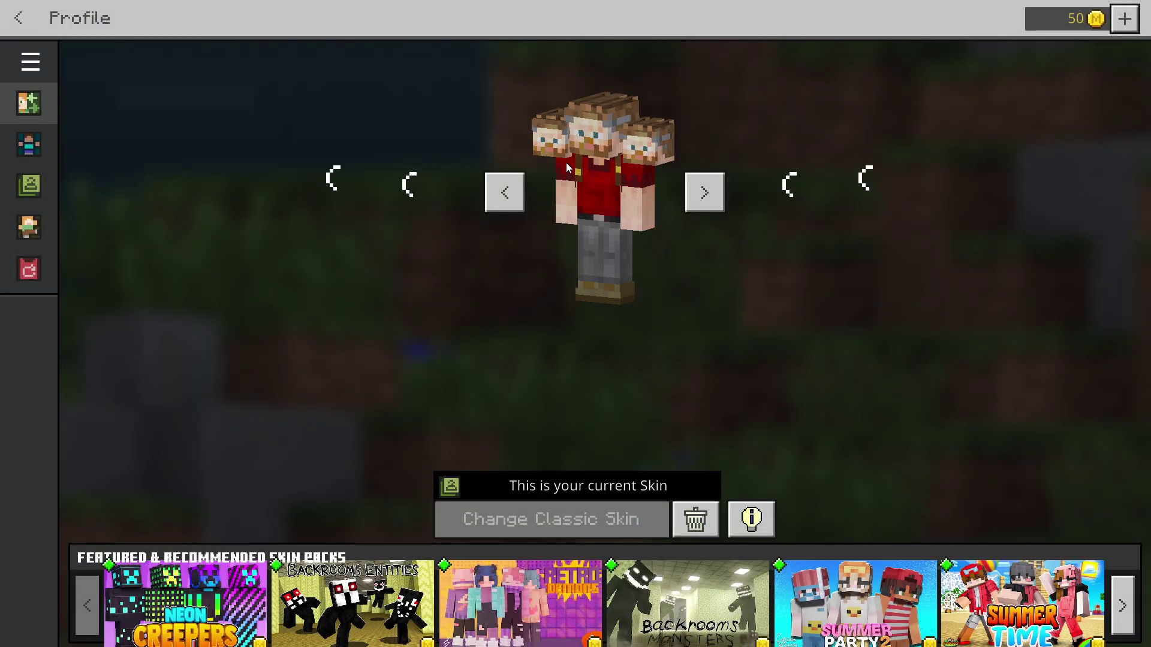
# Step: Go back to the main menu and load a world from Play
pyautogui.click(22, 20)
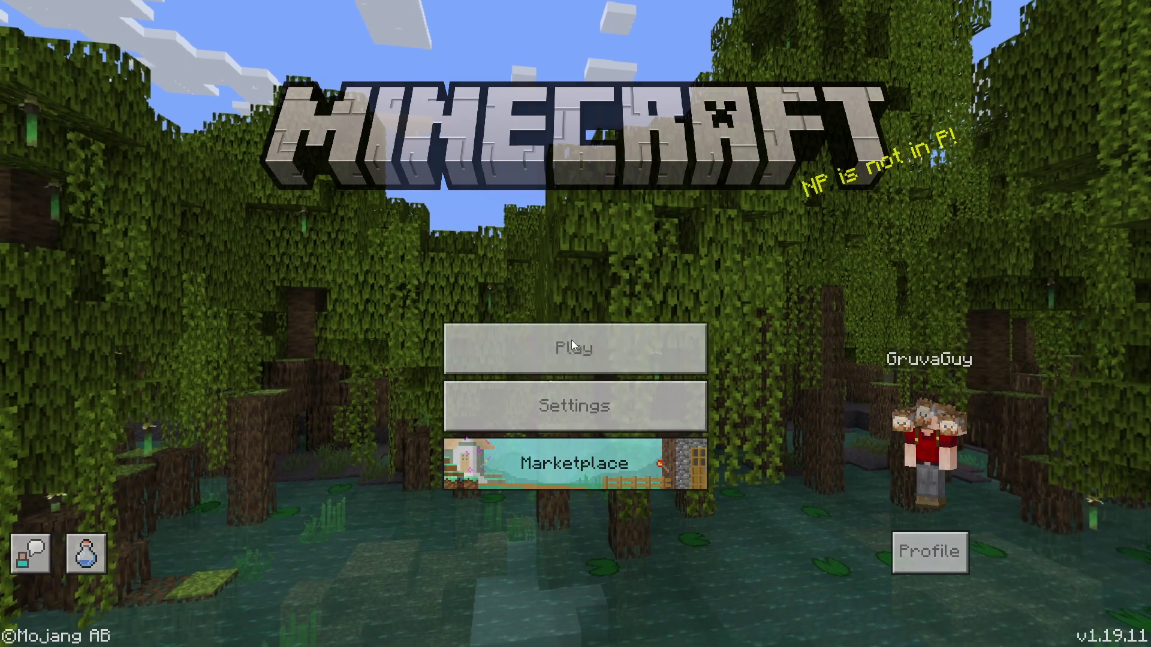
pyautogui.click(570, 340)
pyautogui.click(571, 341)
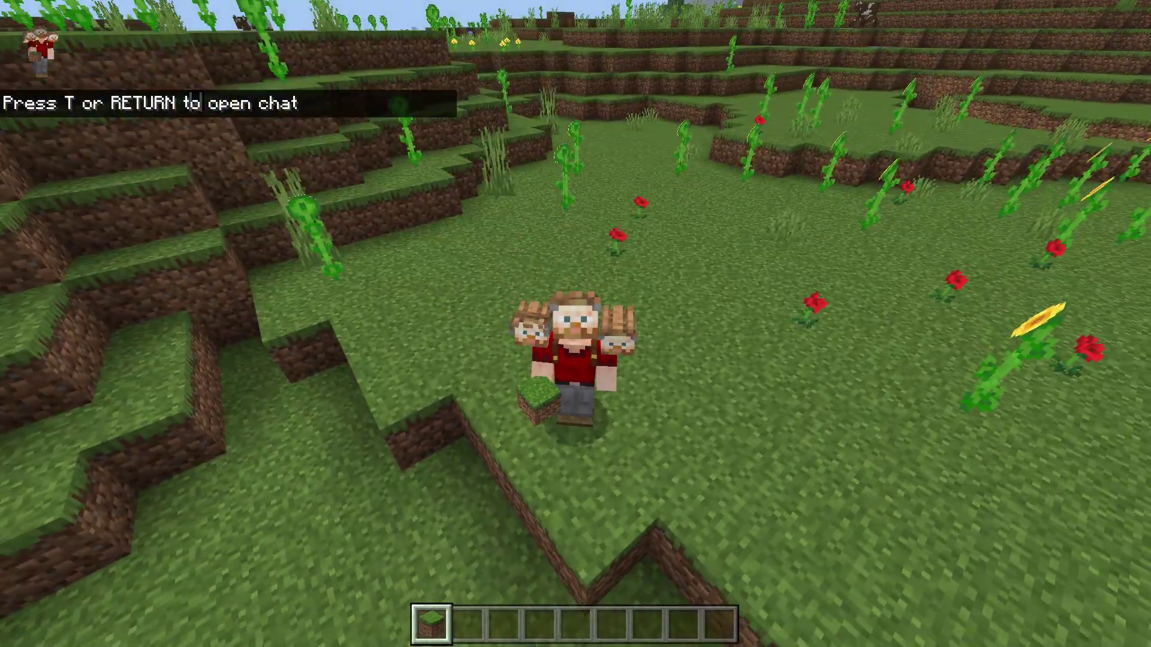
# Step: Cycle third-person views with F5 and walk around the meadow showing the three-headed skin, then pause
pyautogui.press('F5')
pyautogui.press('F5')
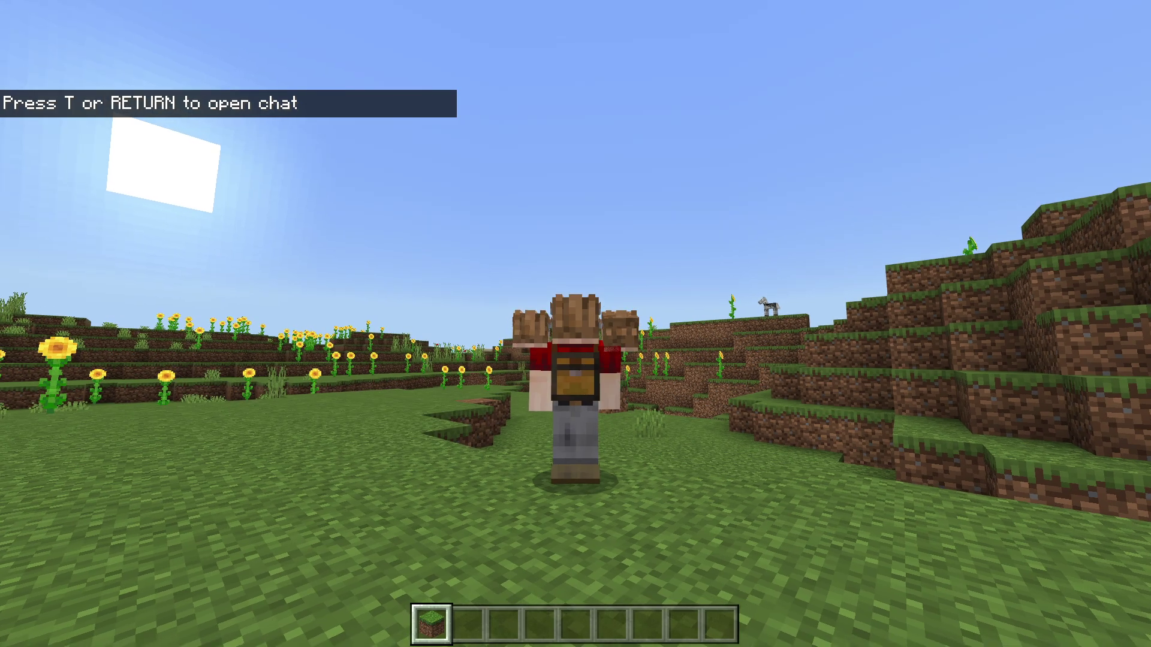
pyautogui.press('F5')
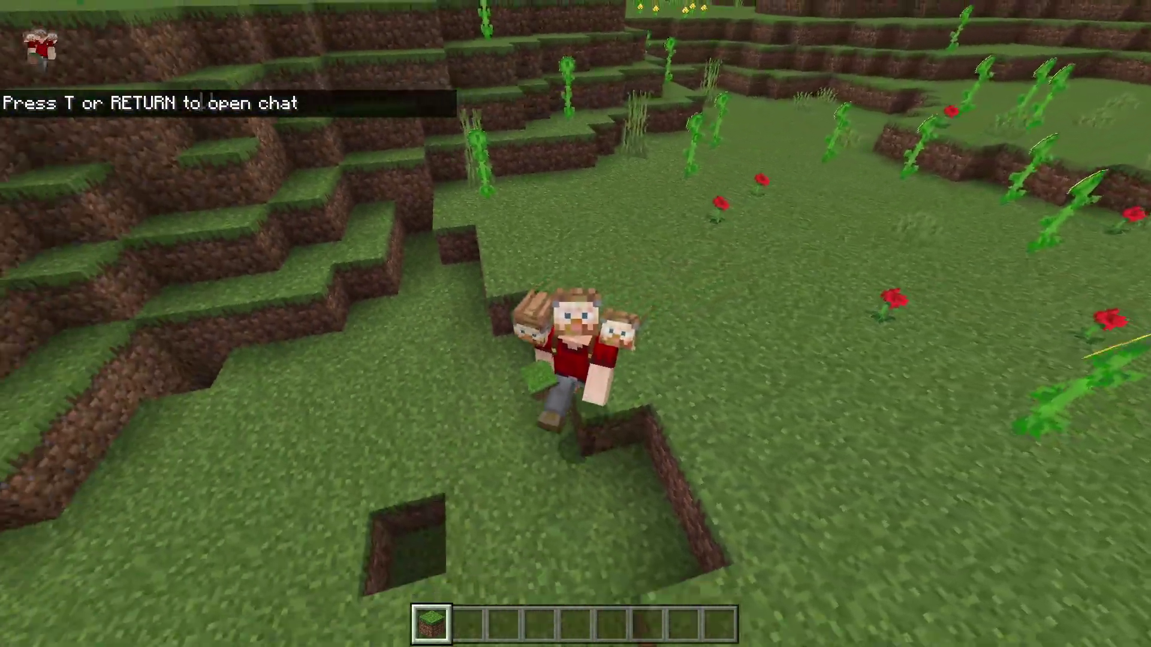
pyautogui.press('w')
pyautogui.press('5')
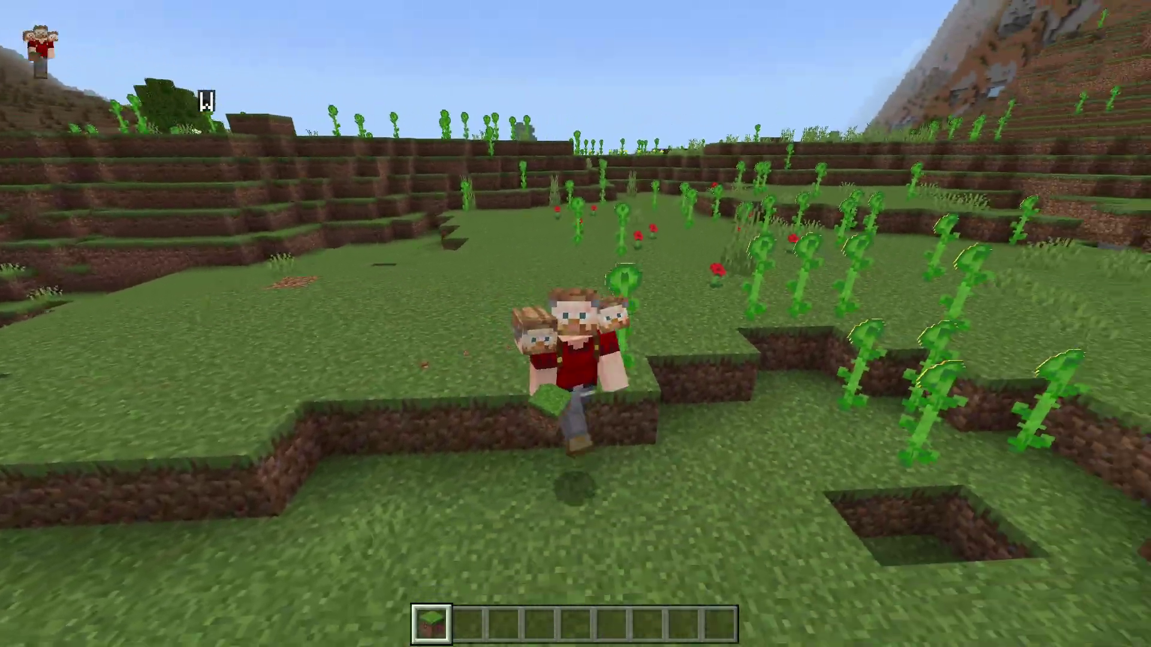
pyautogui.press('s')
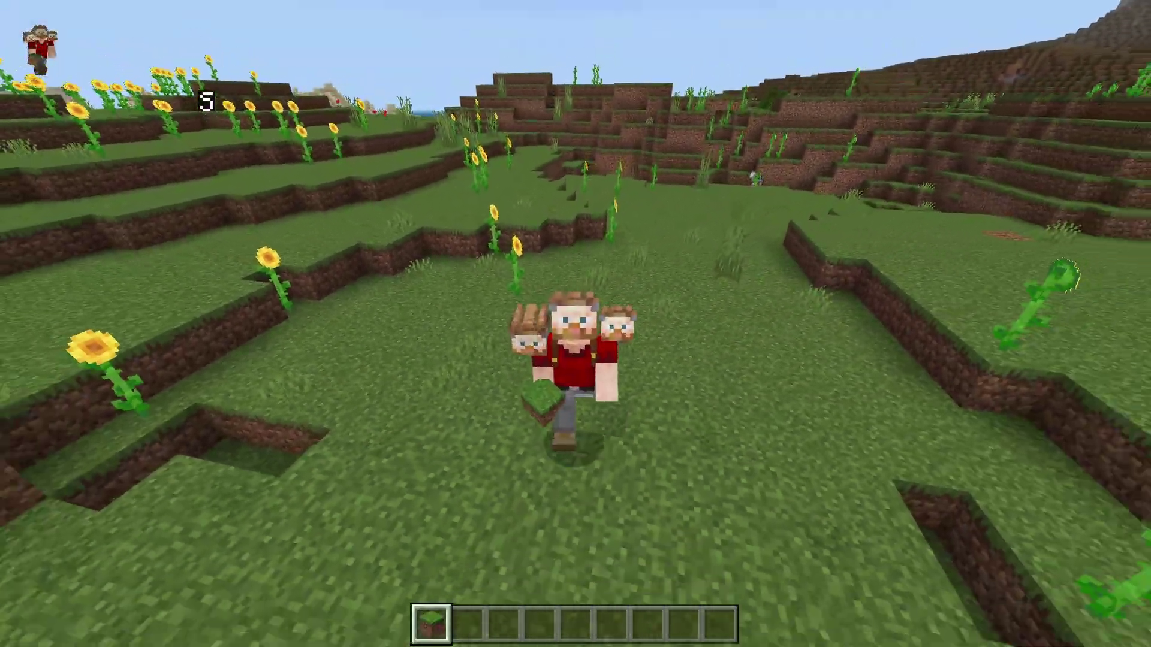
pyautogui.press('w')
pyautogui.press('s')
pyautogui.press('f')
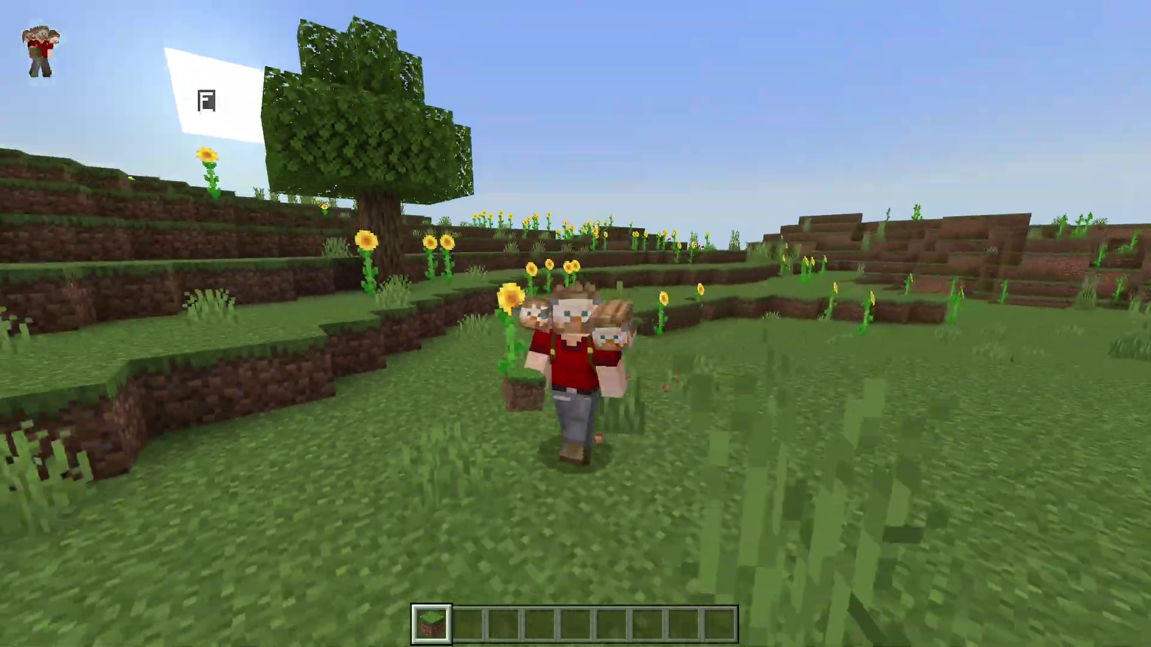
pyautogui.press('w')
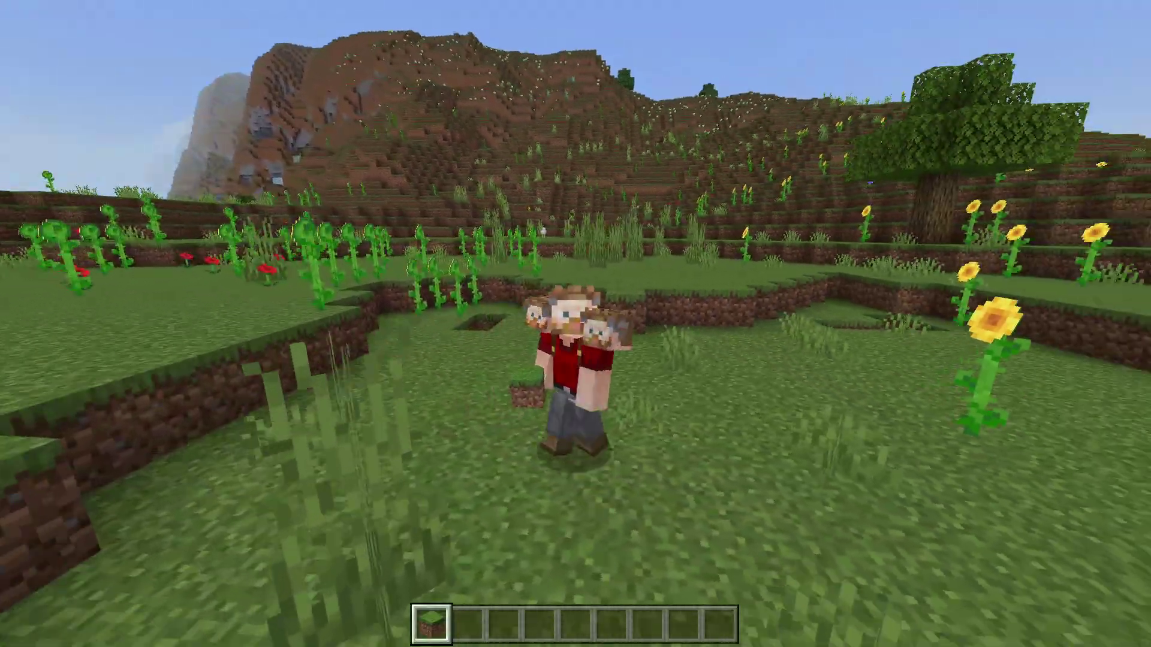
pyautogui.press('f')
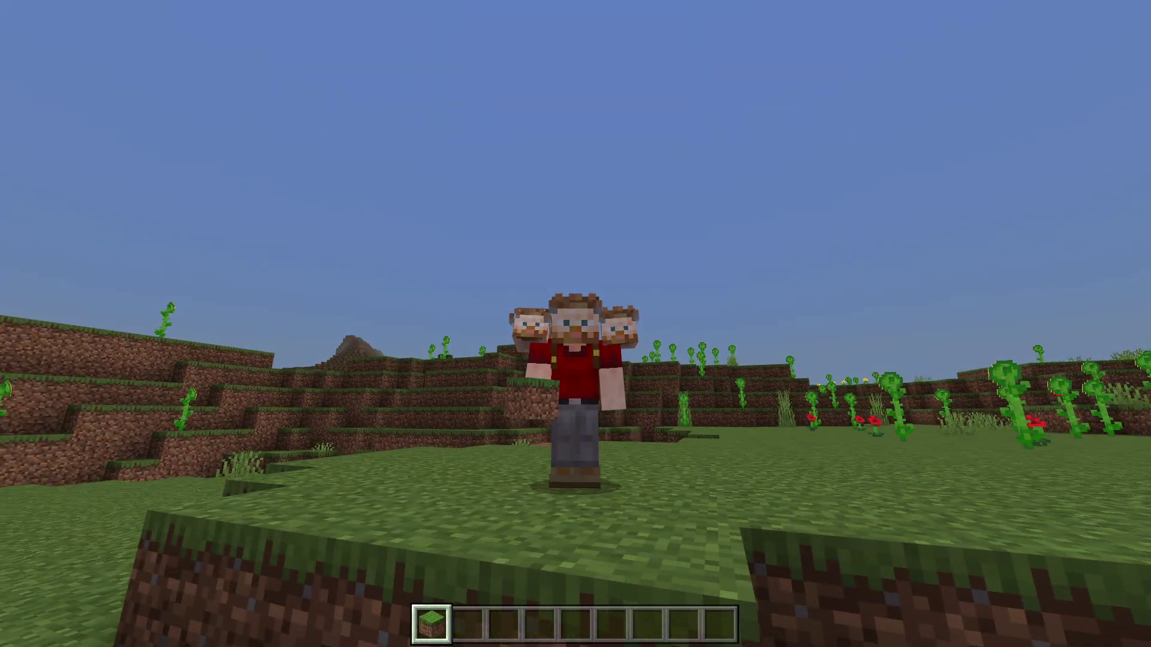
pyautogui.press('w')
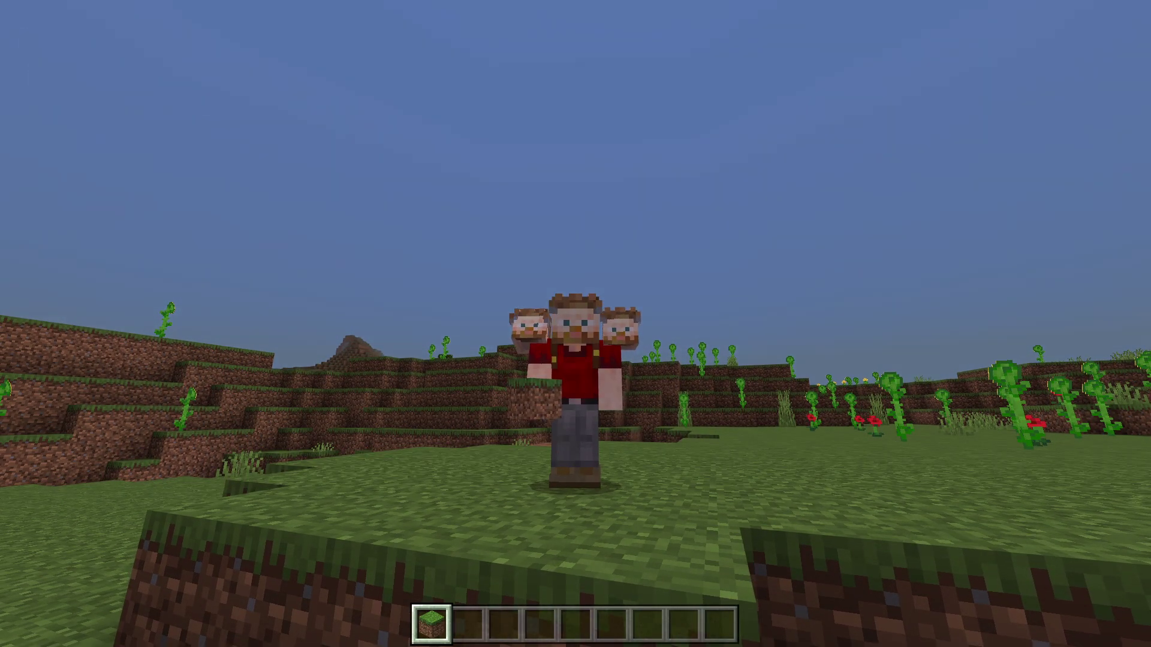
pyautogui.press('w')
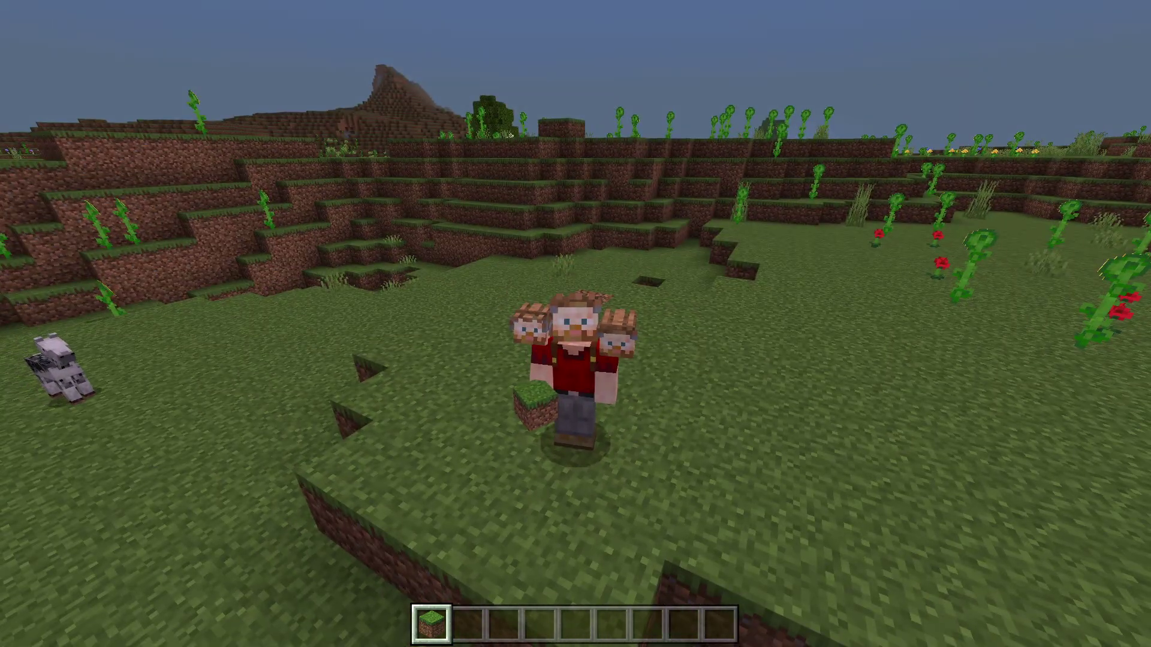
pyautogui.press('Escape')
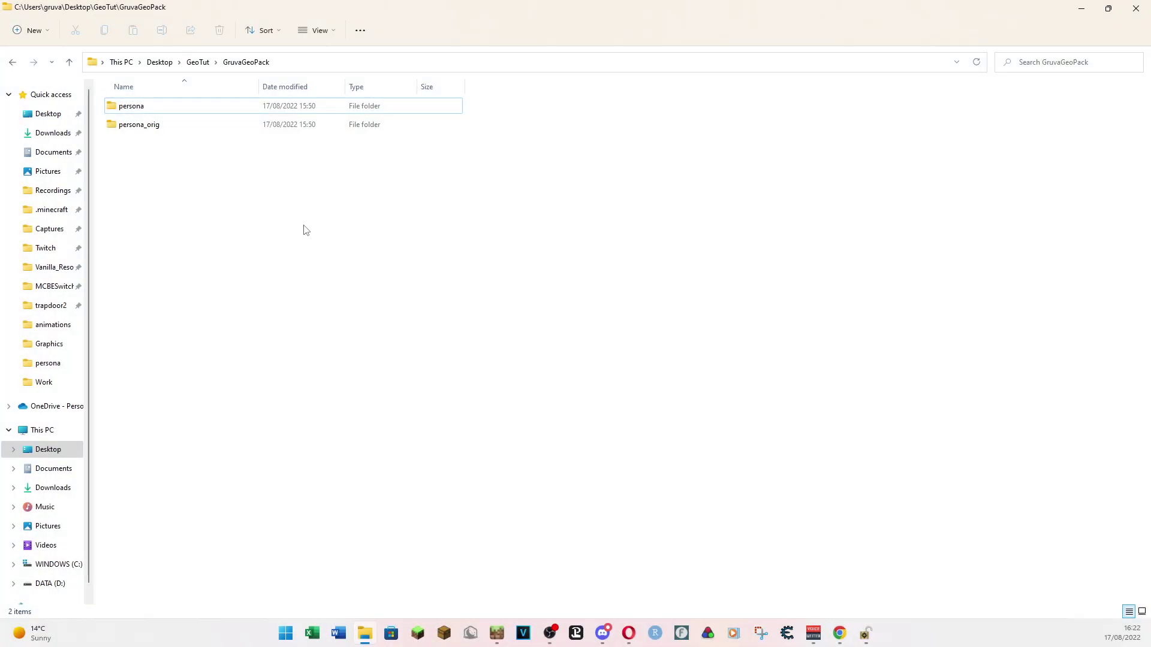
# Step: Rename persona to persona_new and persona_orig back to persona in GruvaGeoPack
pyautogui.click(142, 106)
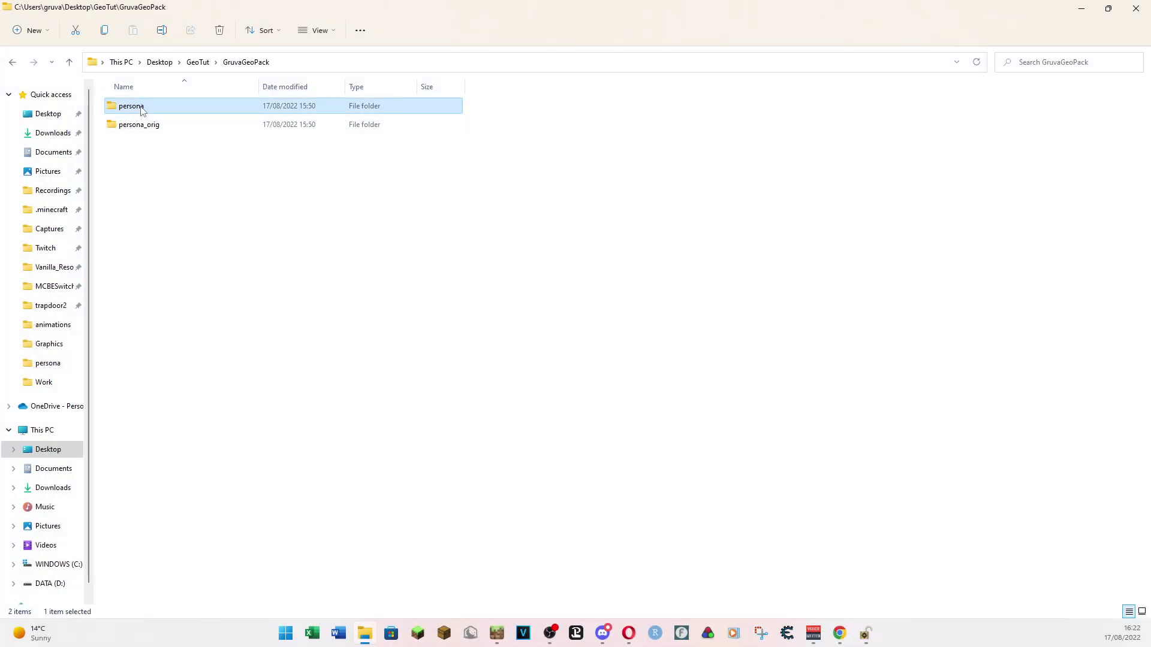
pyautogui.click(143, 106)
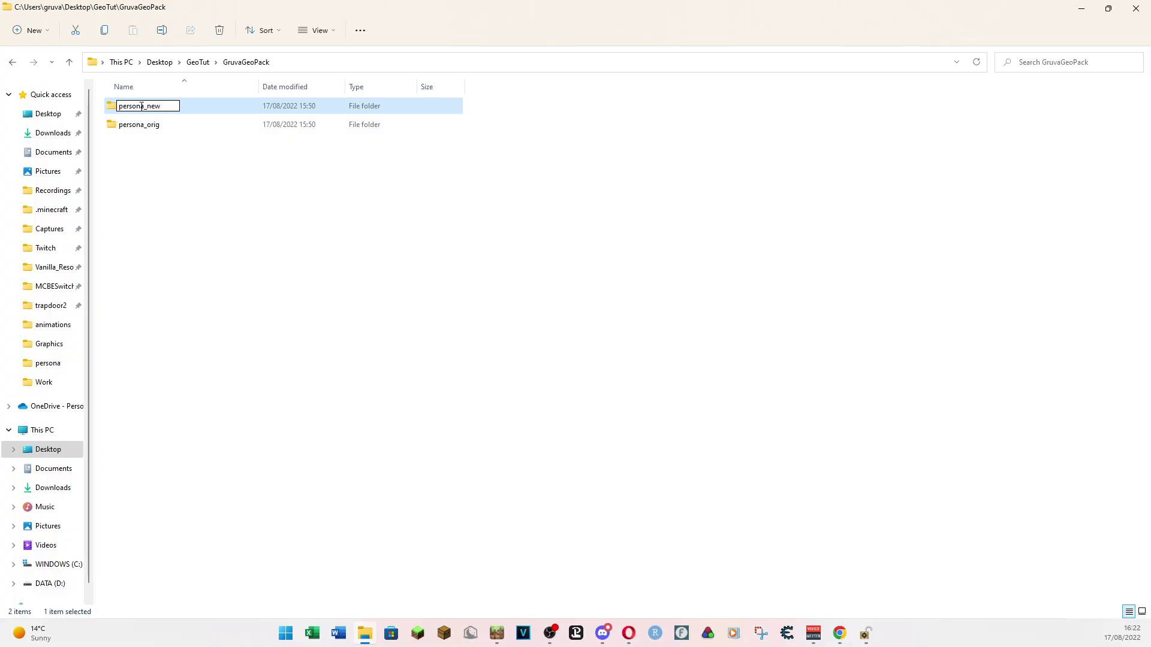
pyautogui.press('Return')
pyautogui.click(139, 124)
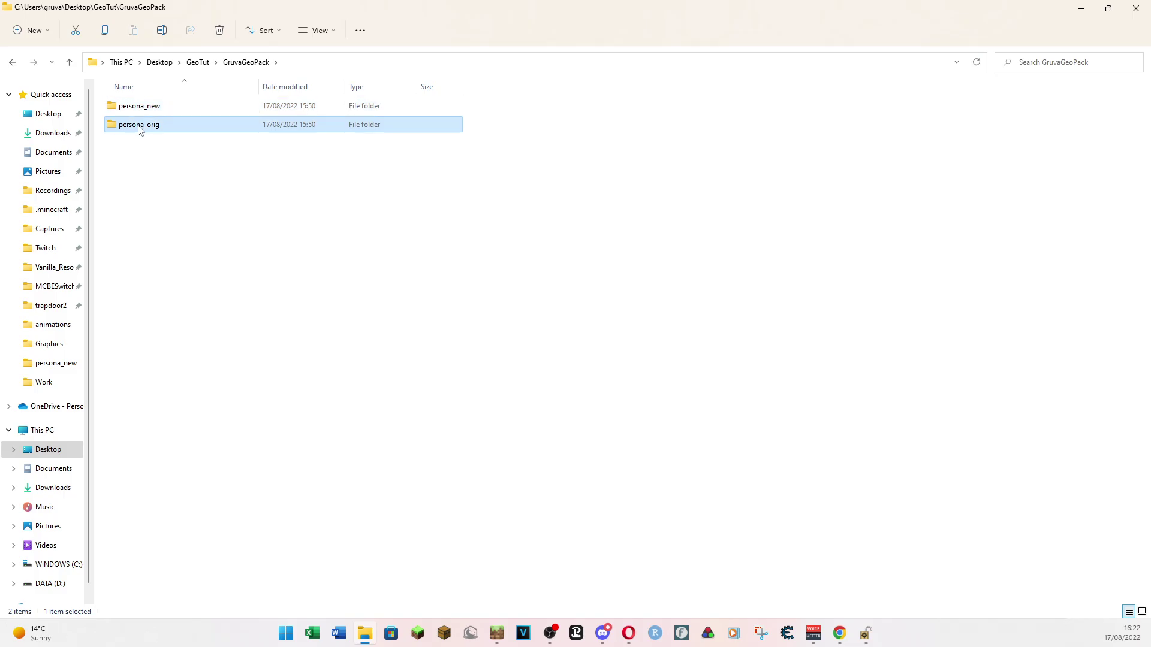
pyautogui.click(138, 126)
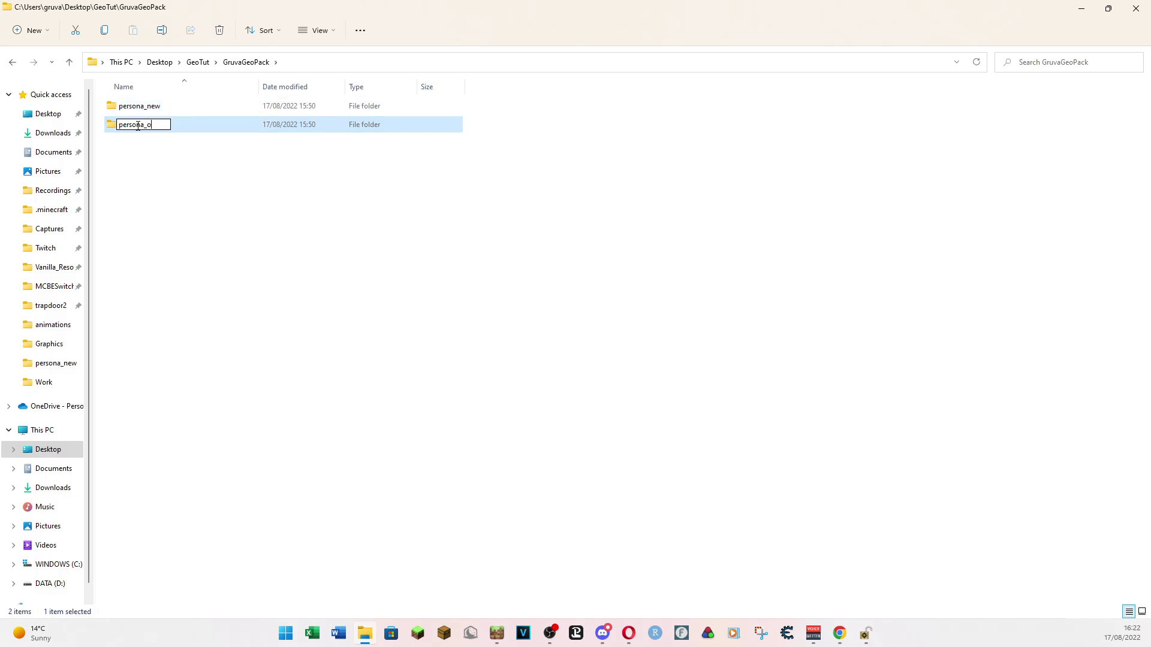
pyautogui.press('Return')
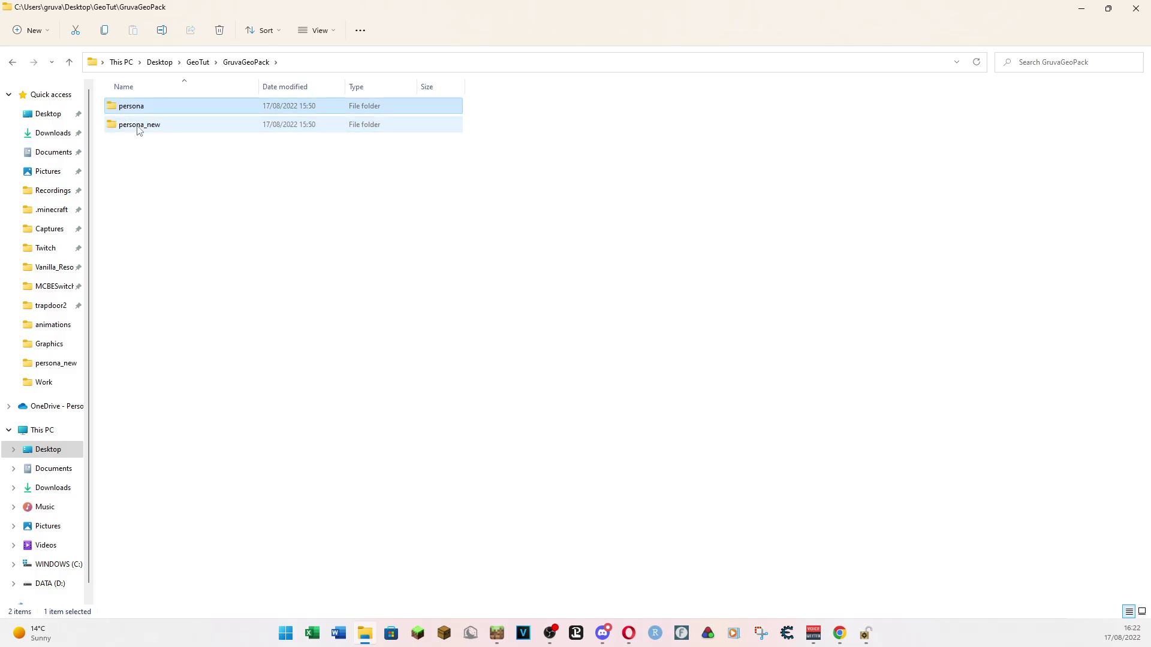
# Step: Confirm the renamed persona folder holds manifest.json and skins.json, then return to IObit Unlocker
pyautogui.moveTo(131, 110)
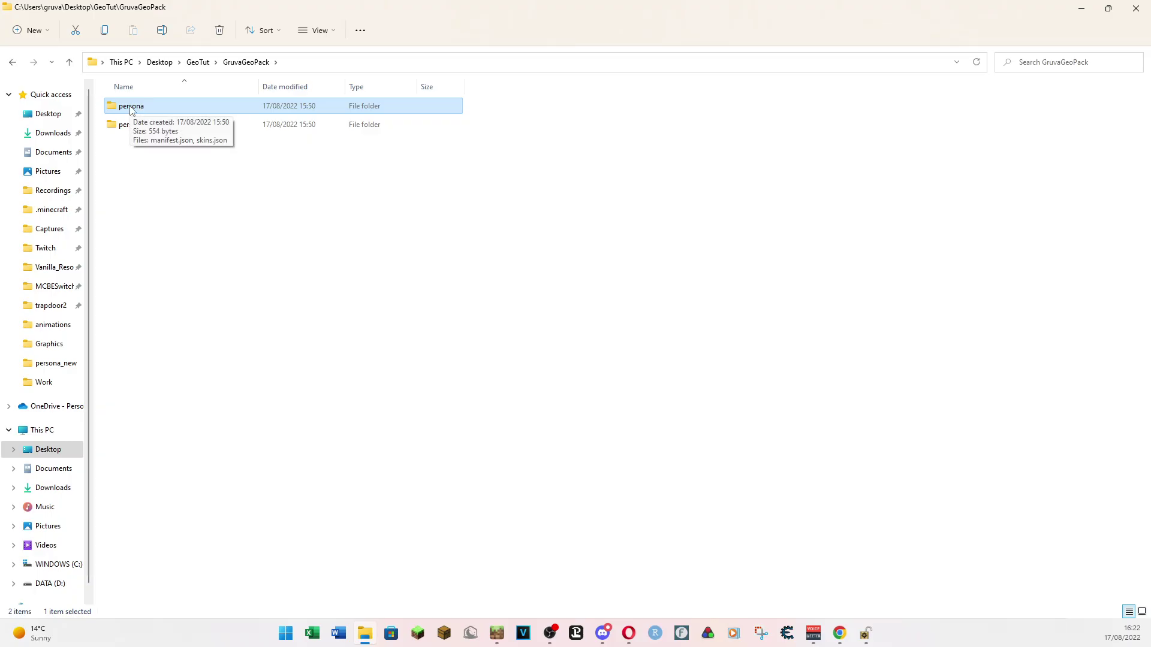
pyautogui.doubleClick(136, 108)
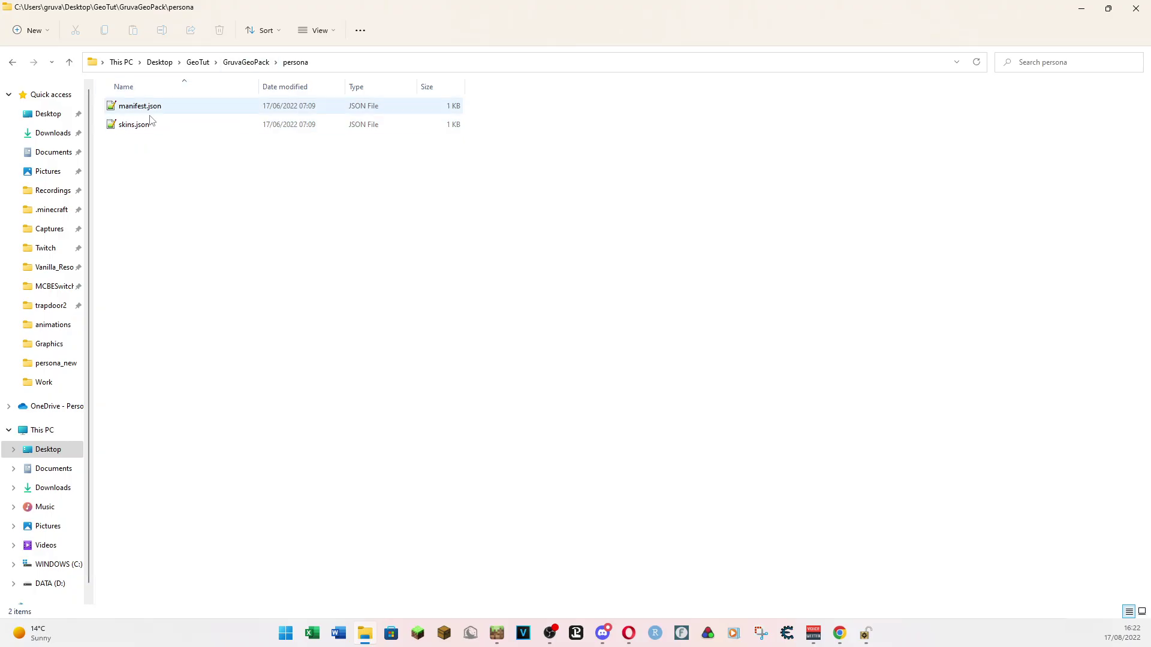
pyautogui.click(246, 63)
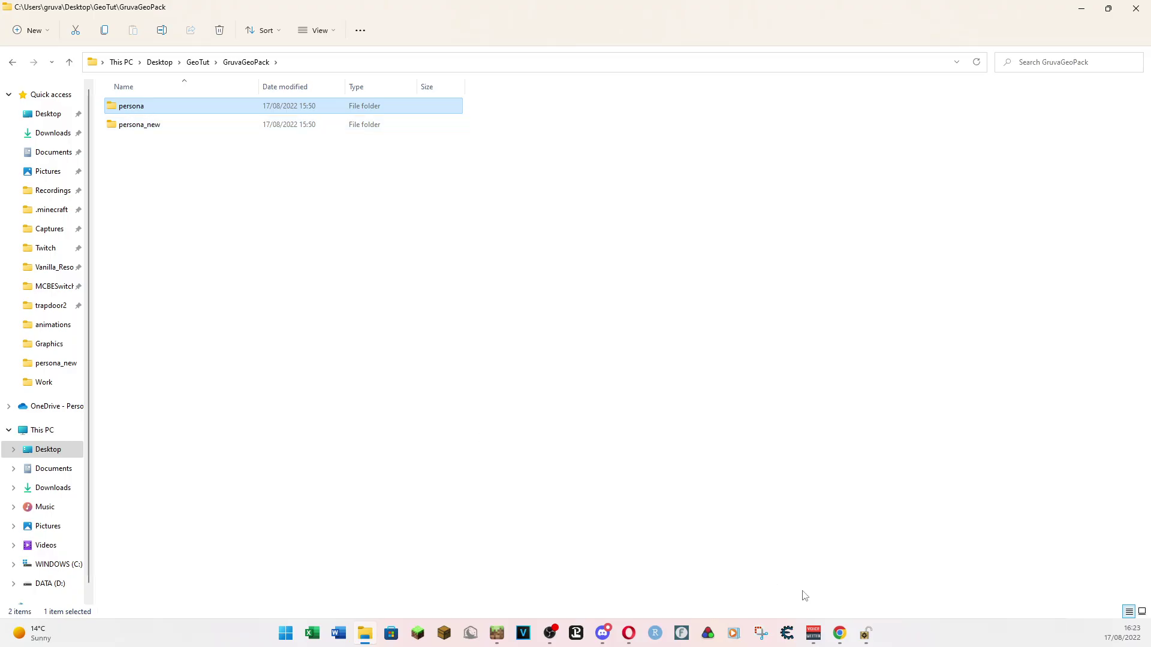
pyautogui.click(867, 635)
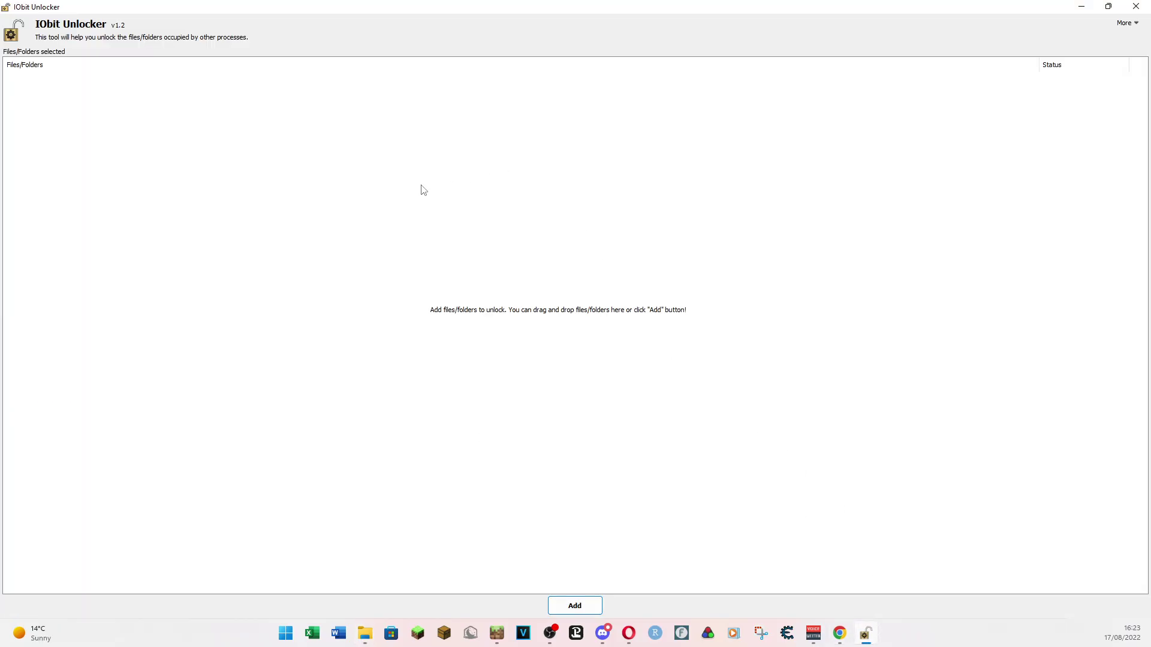
# Step: Add the persona folder from Minecraft-1.19.2.2's data > skin_packs to the unlock list
pyautogui.click(587, 610)
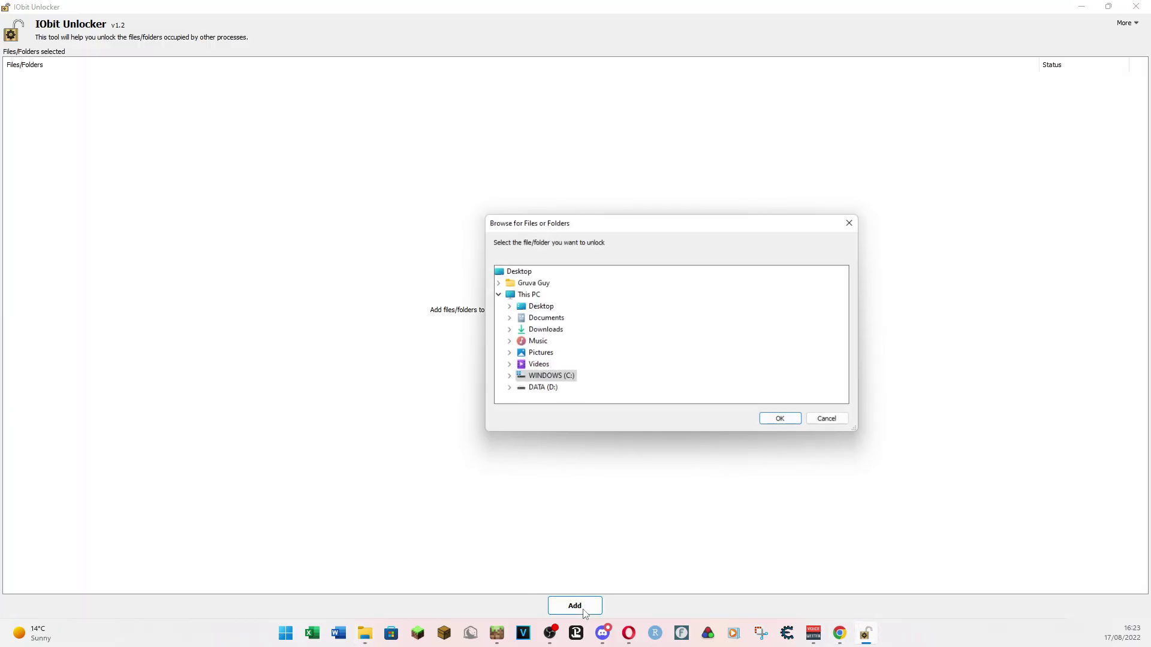
pyautogui.doubleClick(569, 378)
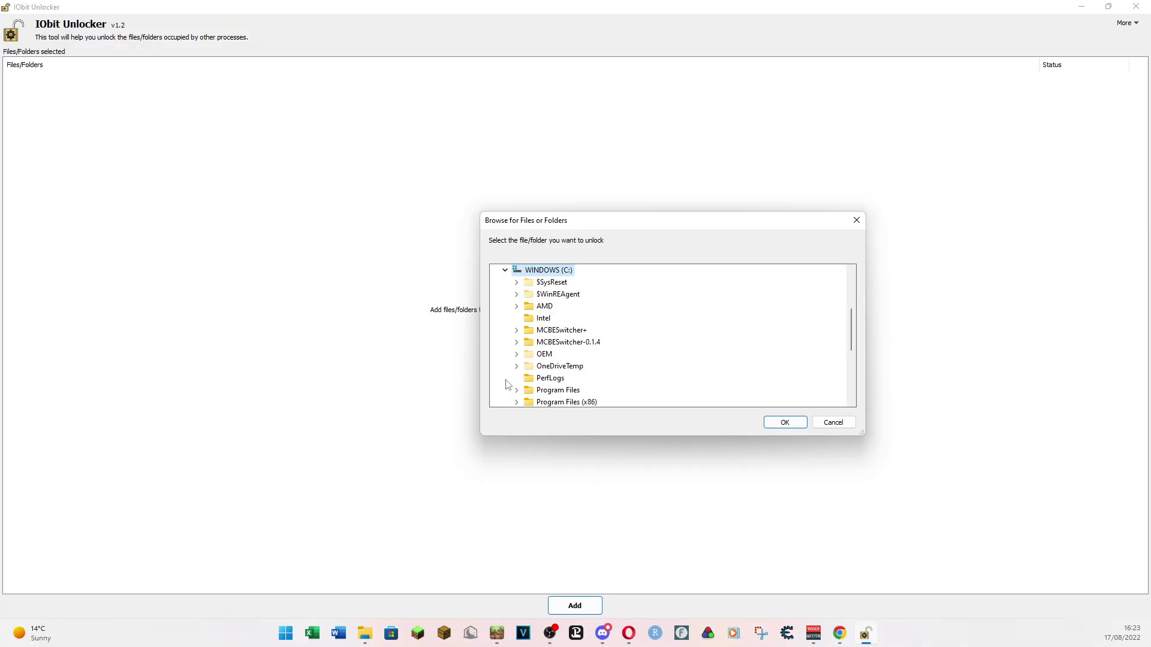
pyautogui.click(520, 330)
pyautogui.scroll(-1, 539, 329)
pyautogui.scroll(1, 540, 329)
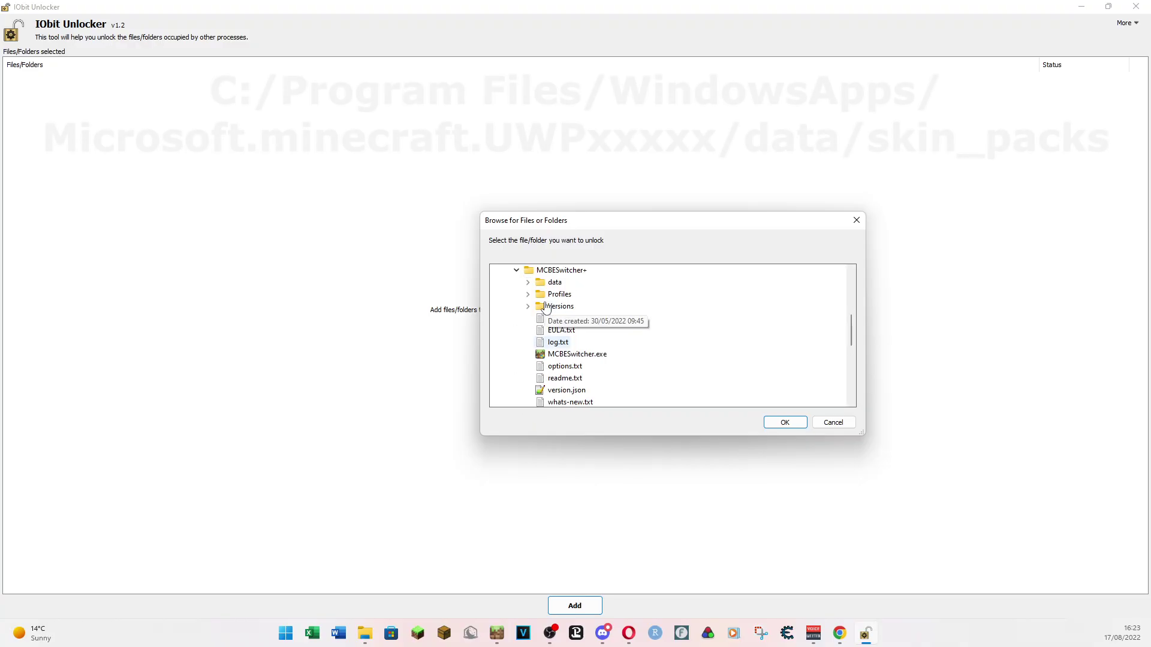
pyautogui.doubleClick(558, 306)
pyautogui.doubleClick(585, 319)
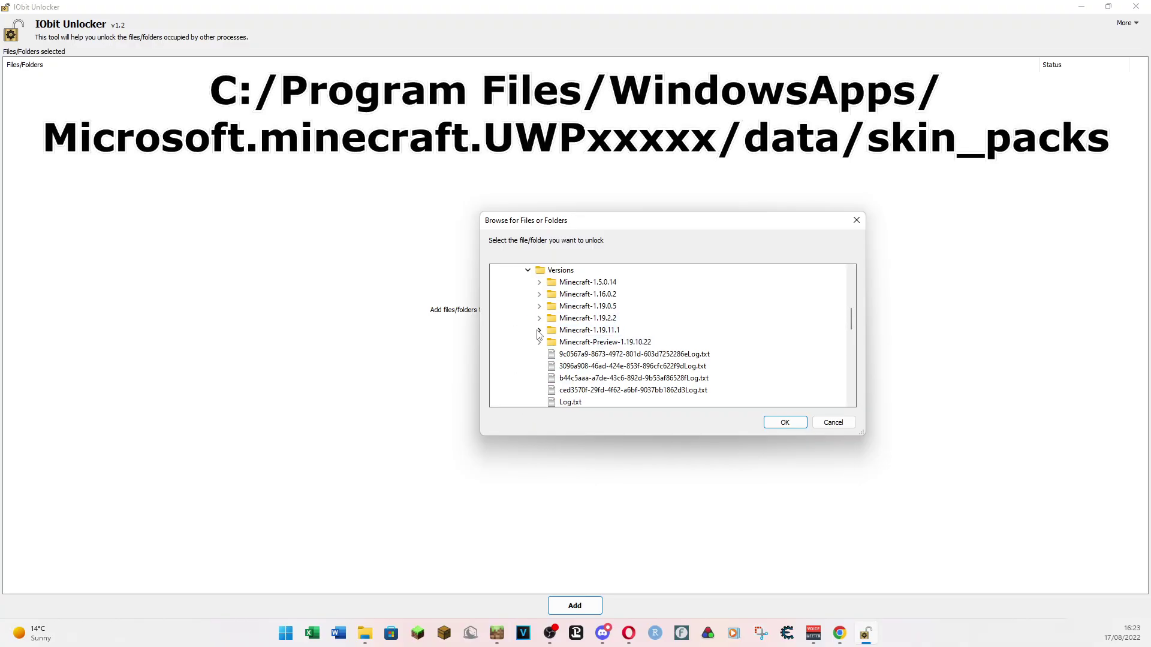
pyautogui.scroll(-3, 574, 322)
pyautogui.scroll(3, 574, 324)
pyautogui.doubleClick(576, 324)
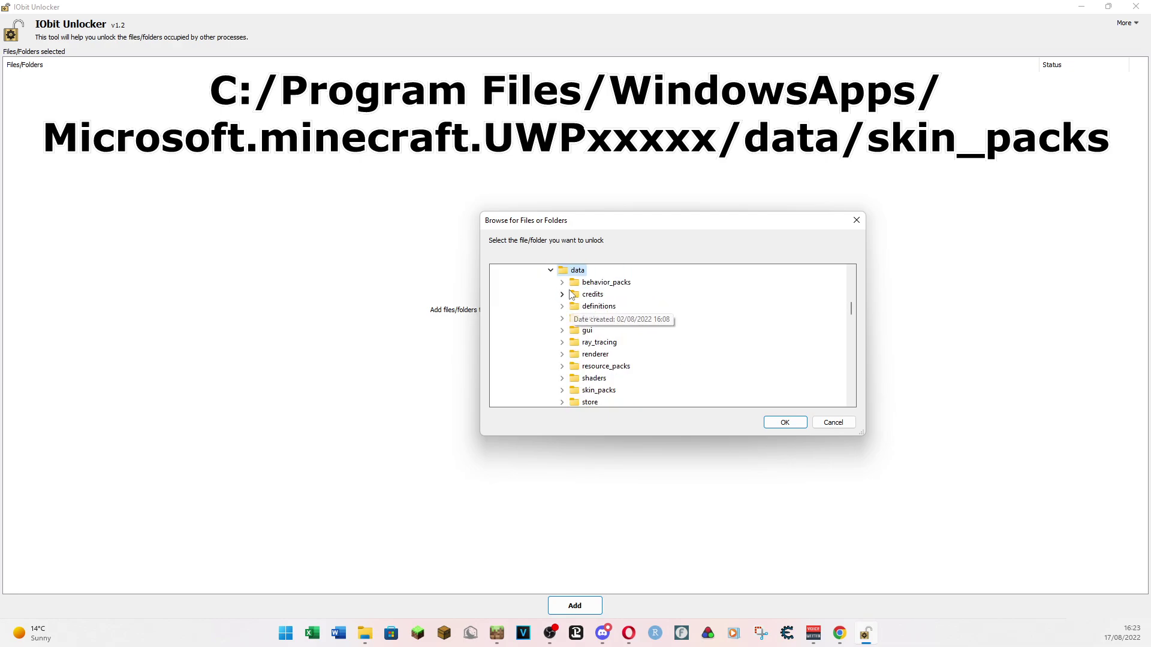
pyautogui.scroll(-1, 608, 355)
pyautogui.doubleClick(609, 355)
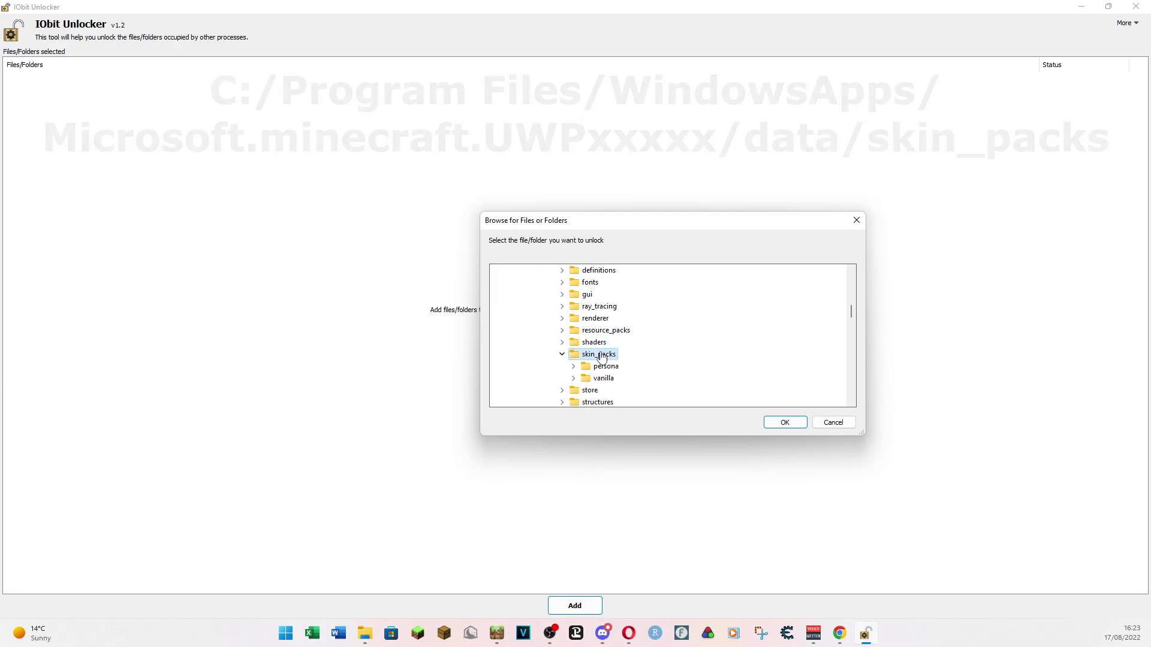
pyautogui.doubleClick(607, 368)
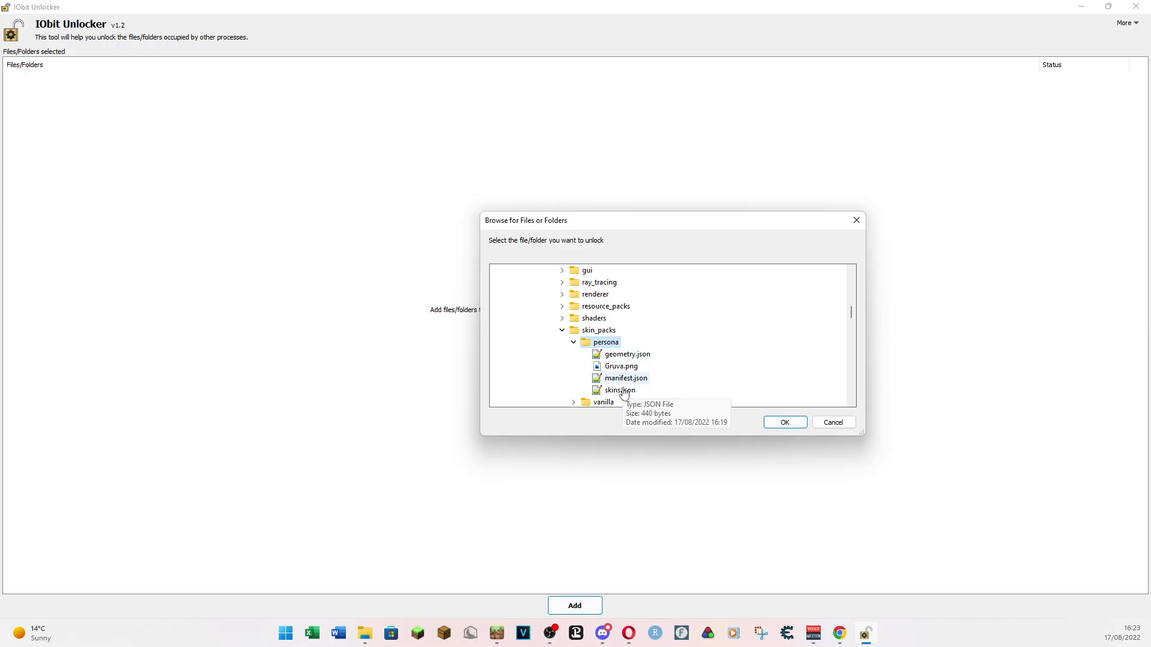
pyautogui.click(785, 423)
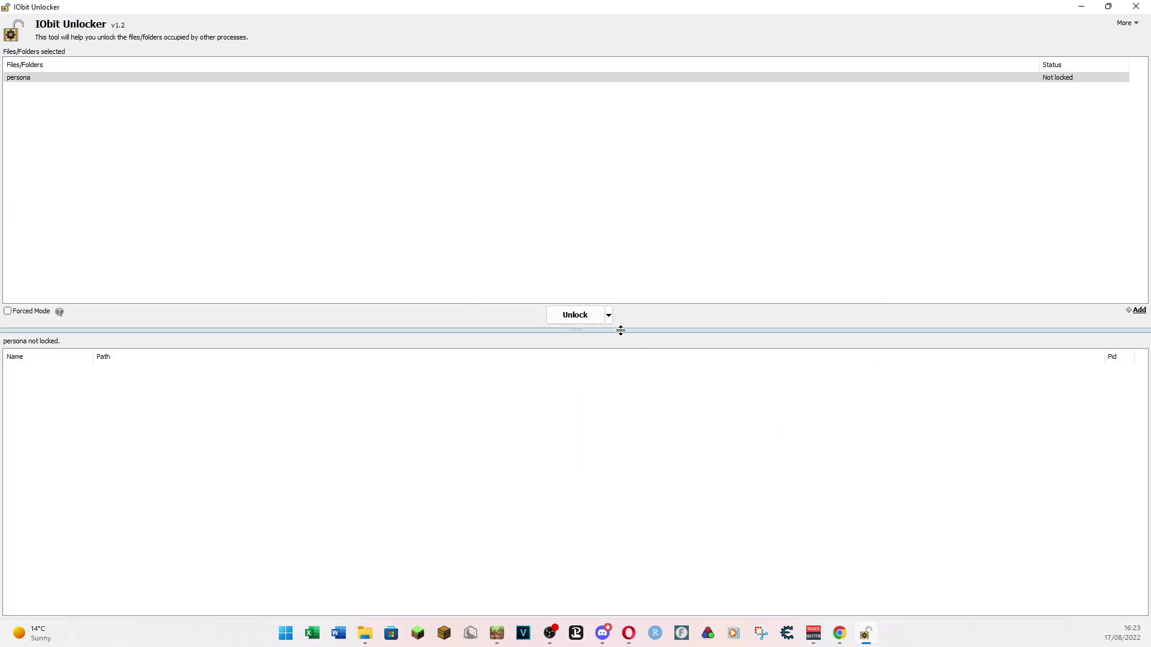
# Step: Unlock and permanently delete that skin_packs persona folder
pyautogui.click(609, 316)
pyautogui.click(614, 336)
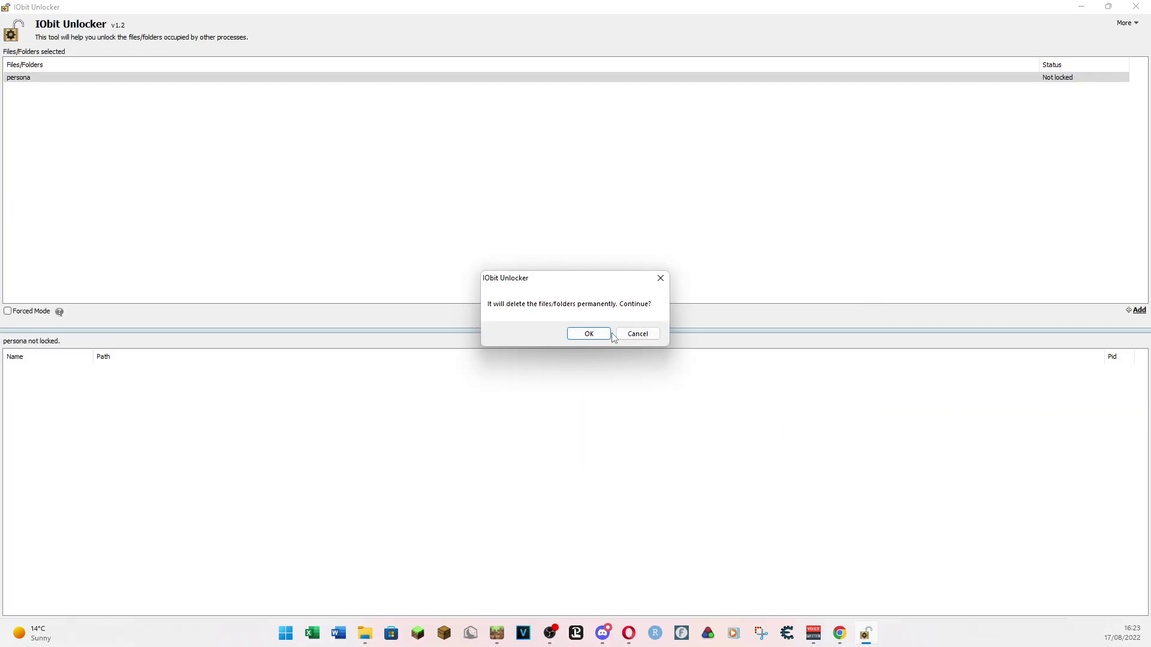
pyautogui.click(590, 335)
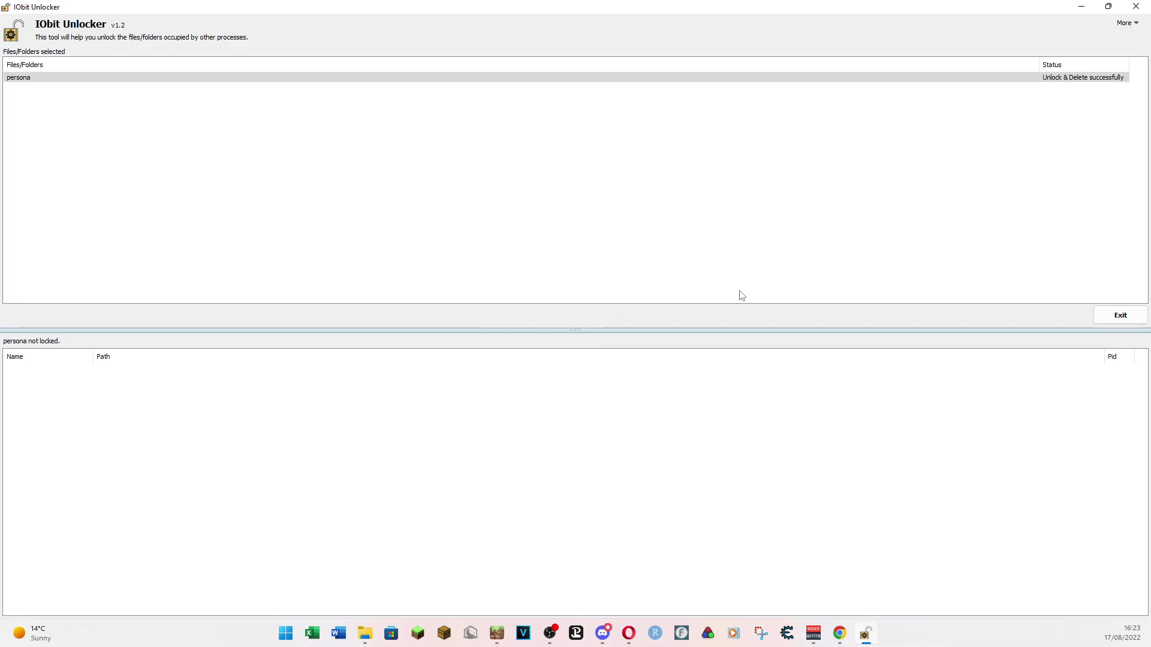
pyautogui.click(370, 634)
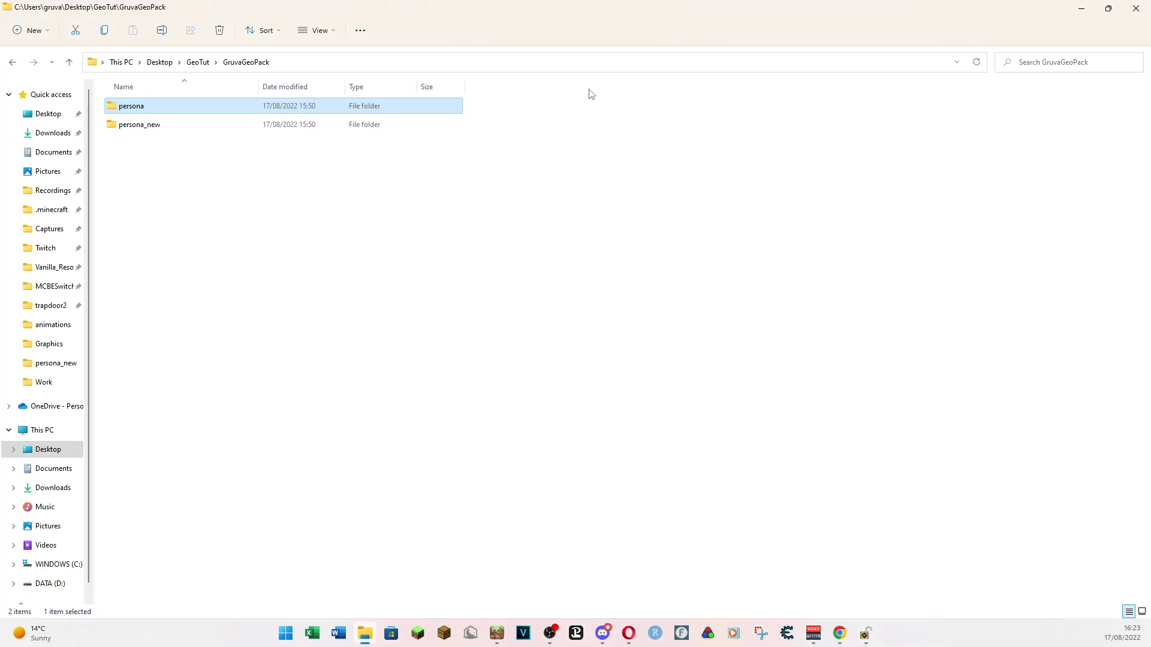
# Step: Drag GruvaGeoPack's backed-up persona folder from Explorer into the unlock list
pyautogui.moveTo(625, 9); pyautogui.dragTo(933, 133)
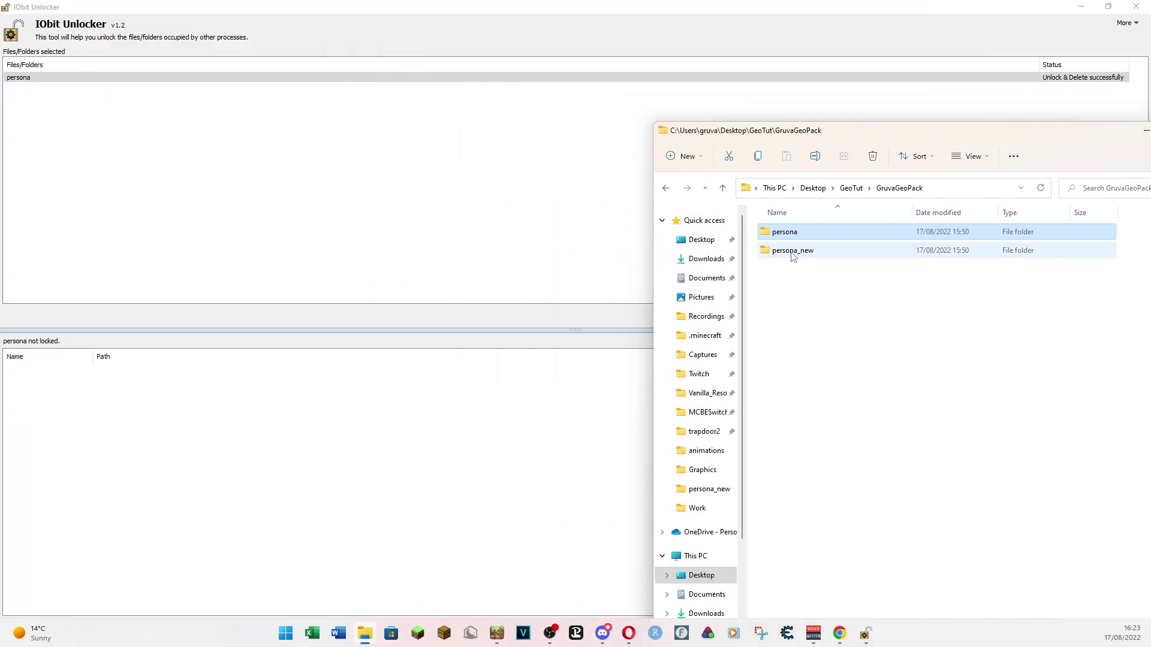
pyautogui.moveTo(793, 234); pyautogui.dragTo(537, 223)
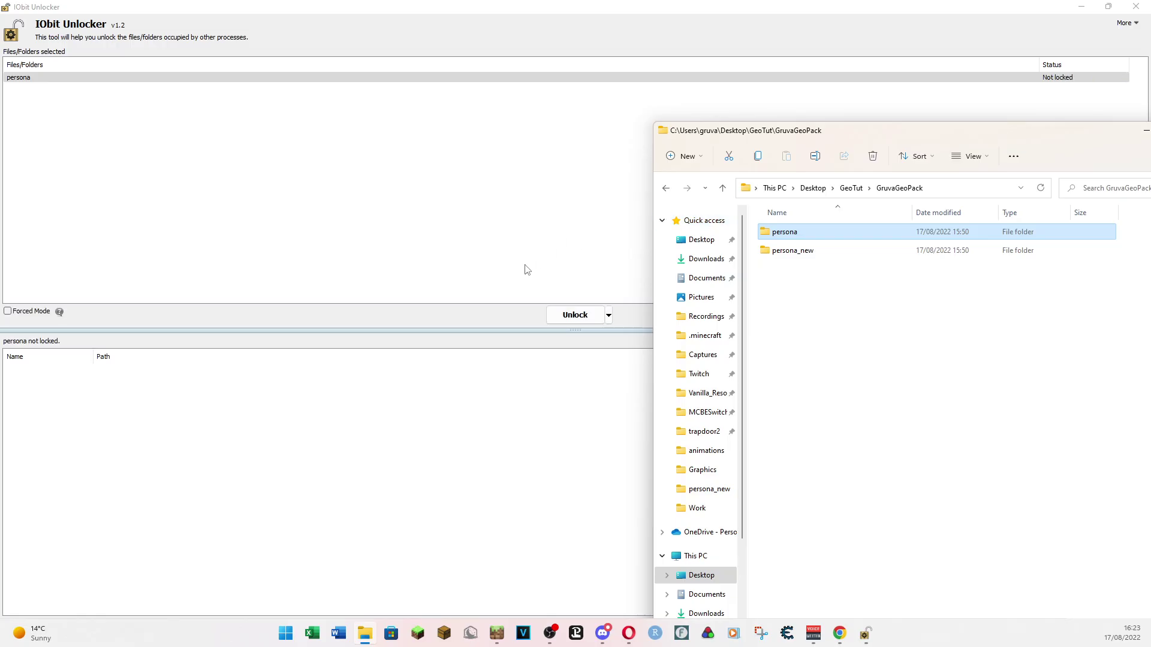
pyautogui.moveTo(870, 132); pyautogui.dragTo(769, 131)
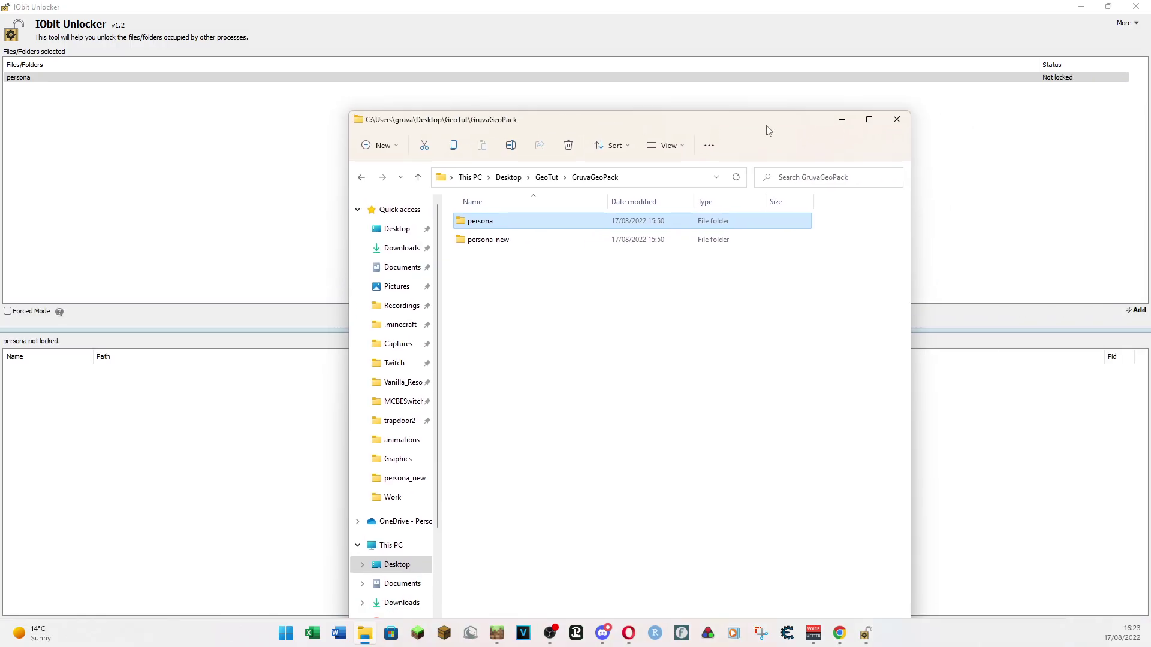
pyautogui.click(840, 120)
# Step: Unlock & Copy persona into Minecraft-1.19.11.1 > data > skin_packs, then close IObit Unlocker
pyautogui.click(609, 316)
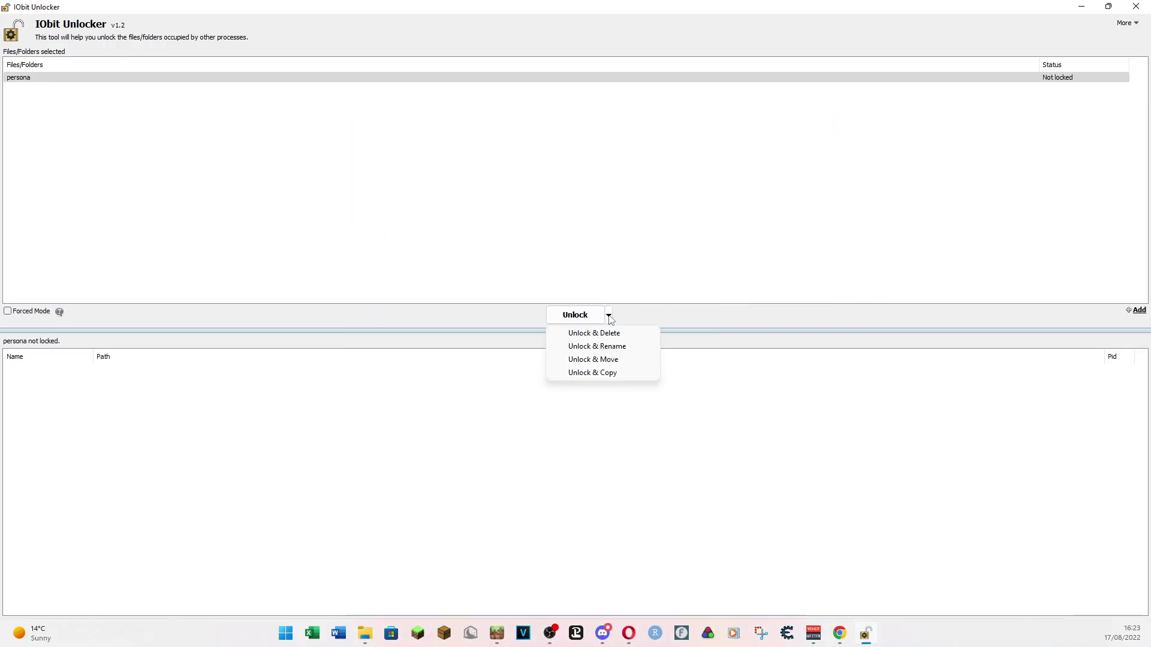
pyautogui.click(606, 373)
pyautogui.scroll(-2, 511, 320)
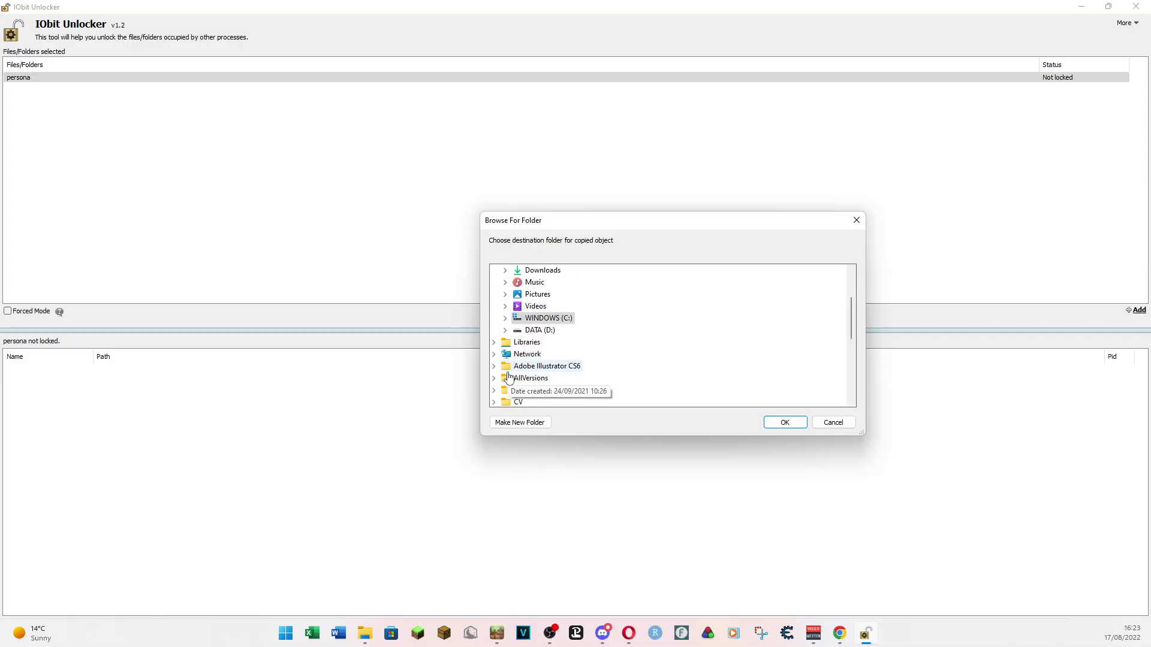
pyautogui.doubleClick(511, 318)
pyautogui.scroll(-1, 505, 321)
pyautogui.click(516, 294)
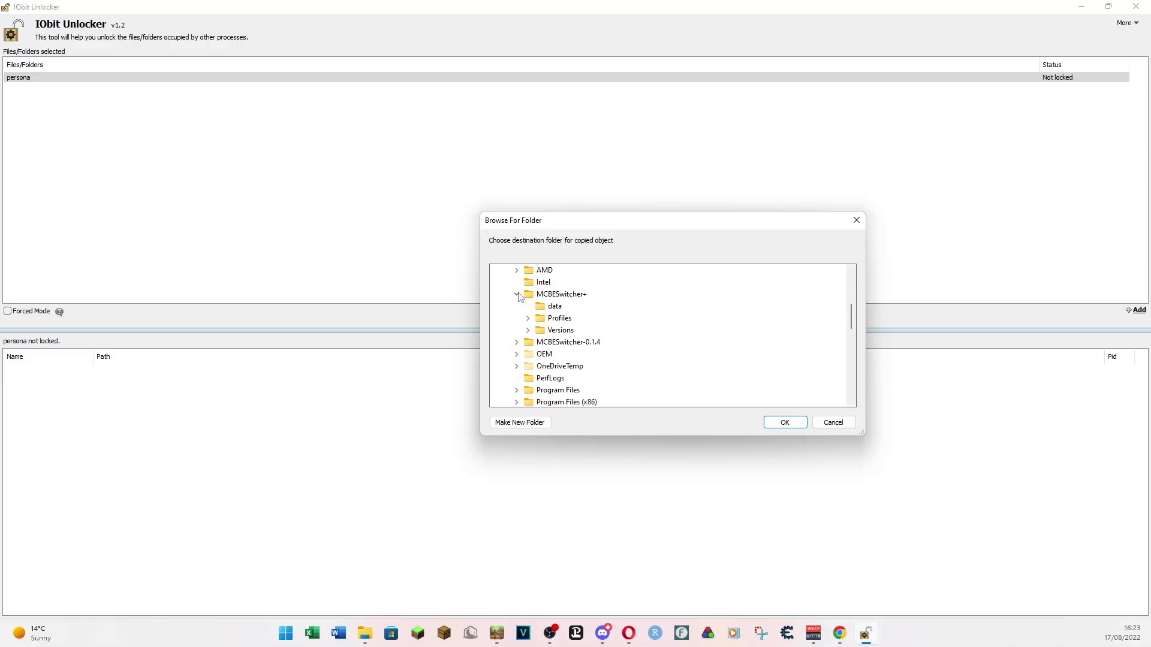
pyautogui.click(528, 330)
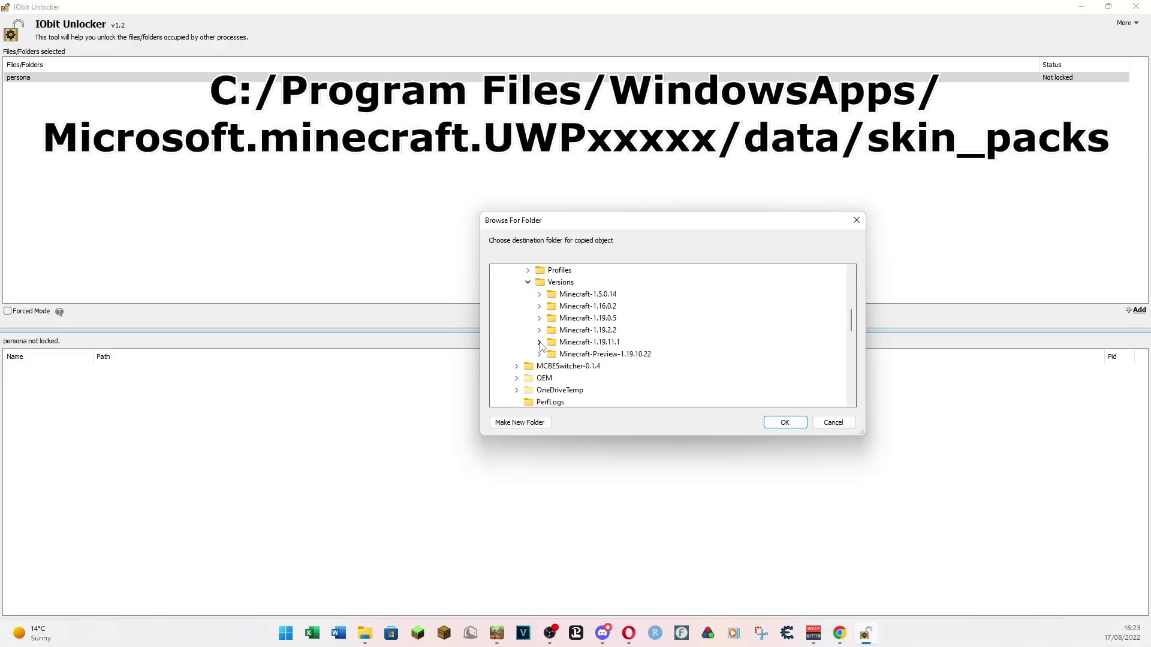
pyautogui.click(539, 343)
pyautogui.click(550, 318)
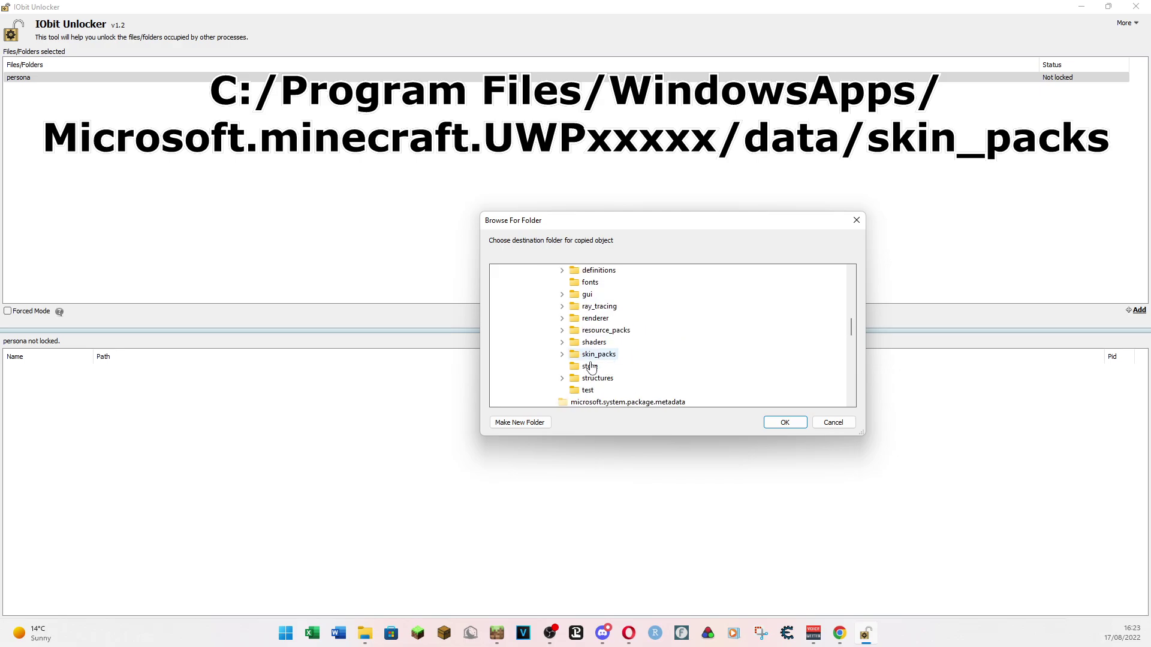
pyautogui.doubleClick(600, 389)
pyautogui.scroll(-2, 630, 390)
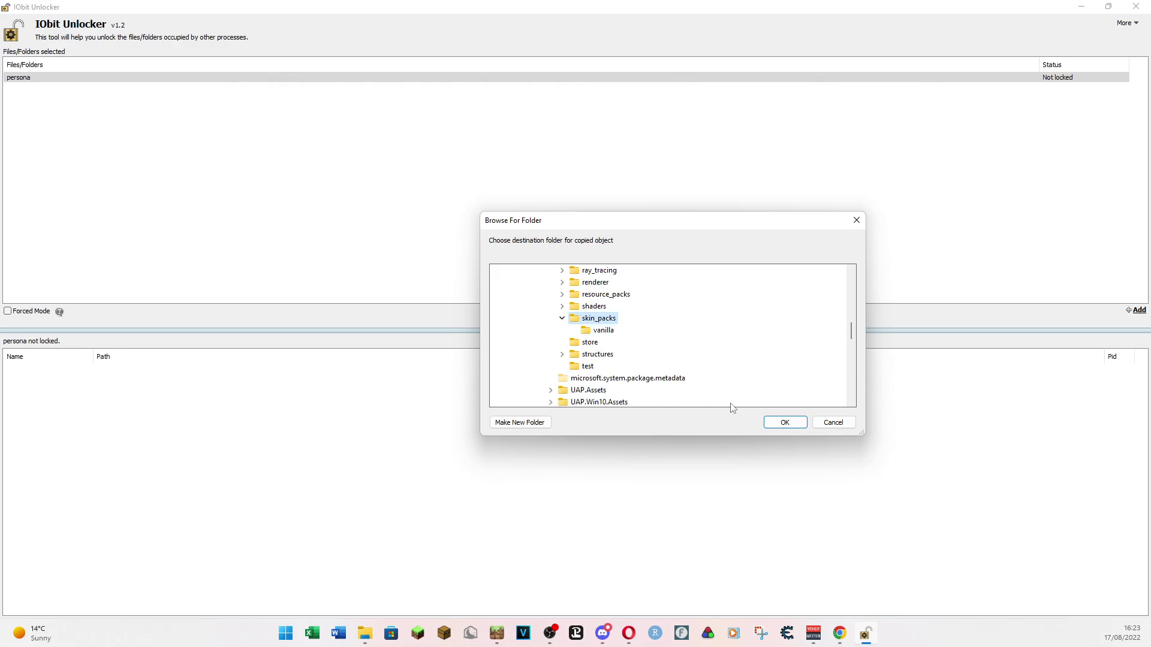
pyautogui.click(785, 424)
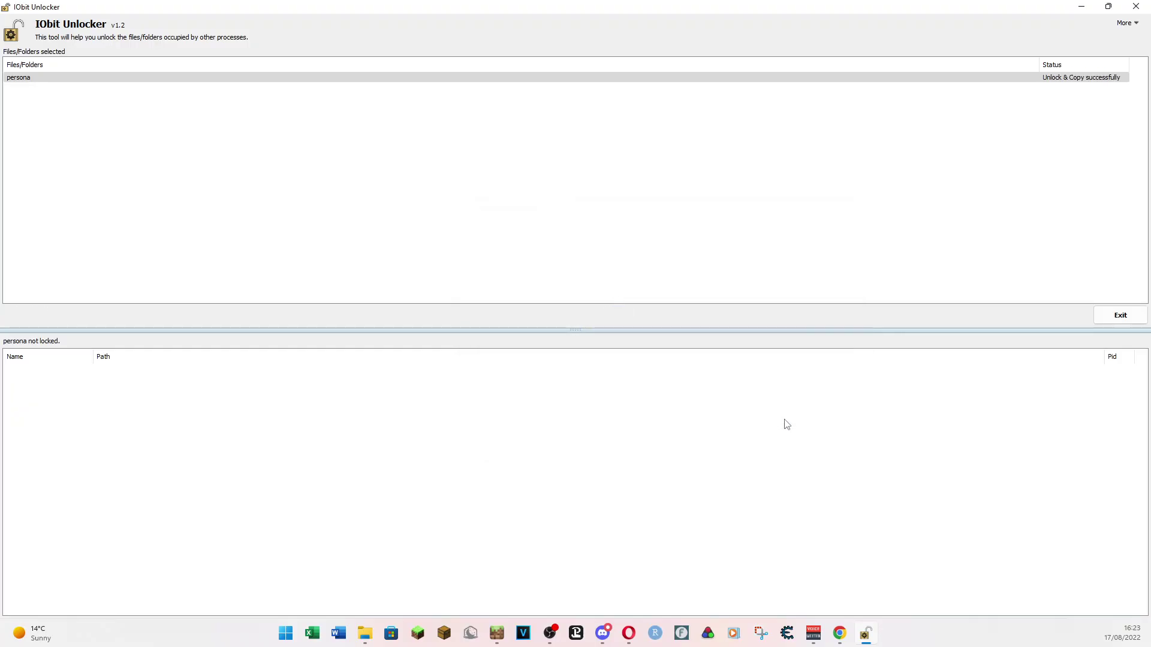
pyautogui.click(1136, 6)
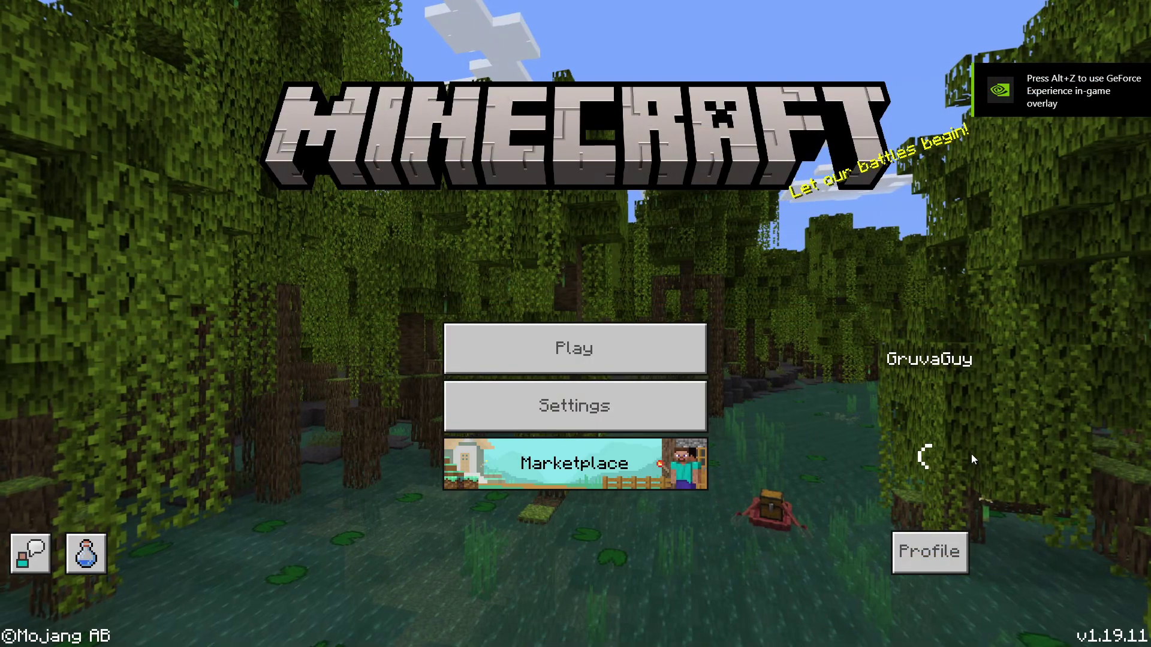
# Step: Open the player profile and step through the saved characters in the carousel
pyautogui.click(935, 561)
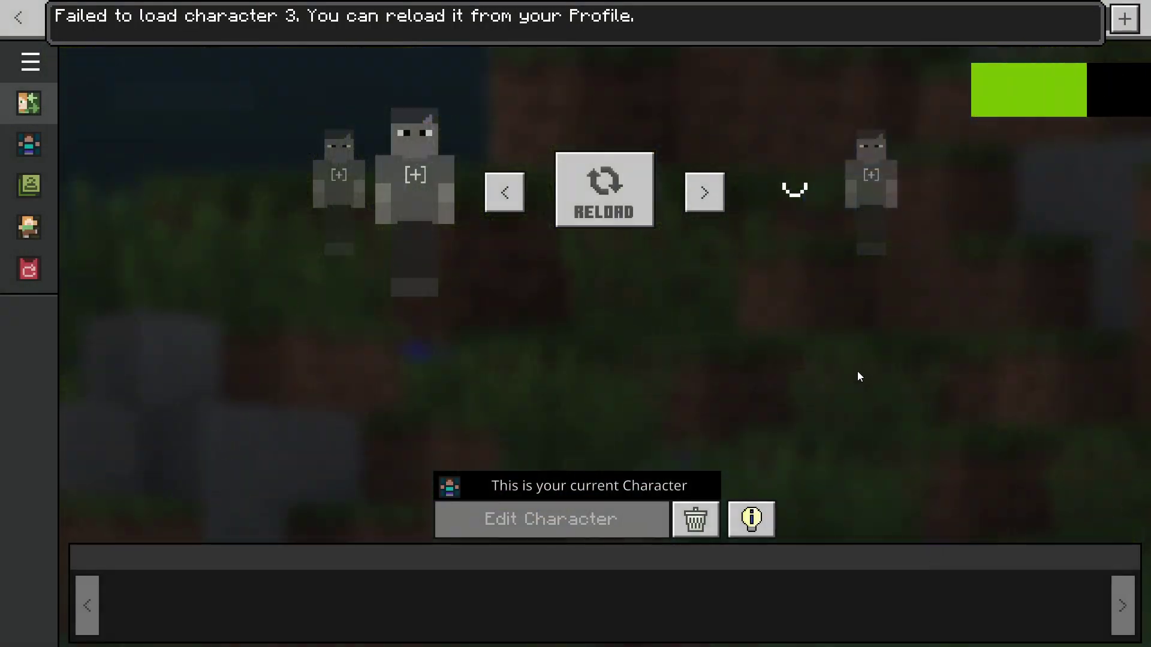
pyautogui.click(487, 192)
pyautogui.click(495, 192)
pyautogui.click(705, 193)
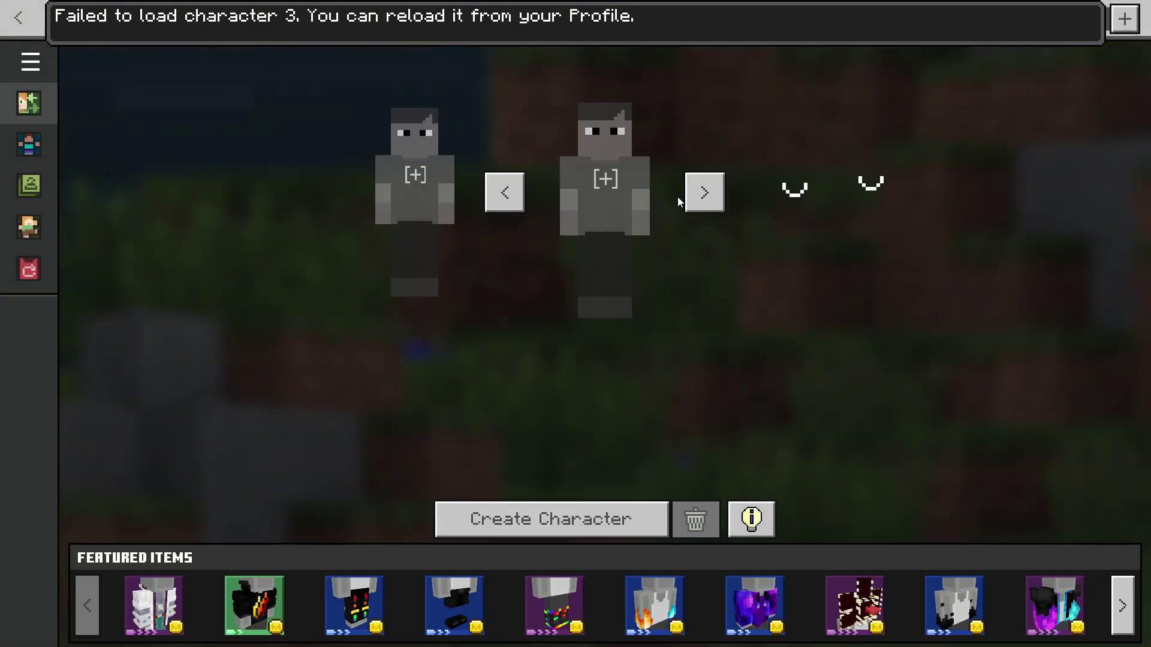
pyautogui.click(705, 193)
pyautogui.click(705, 193)
pyautogui.click(509, 193)
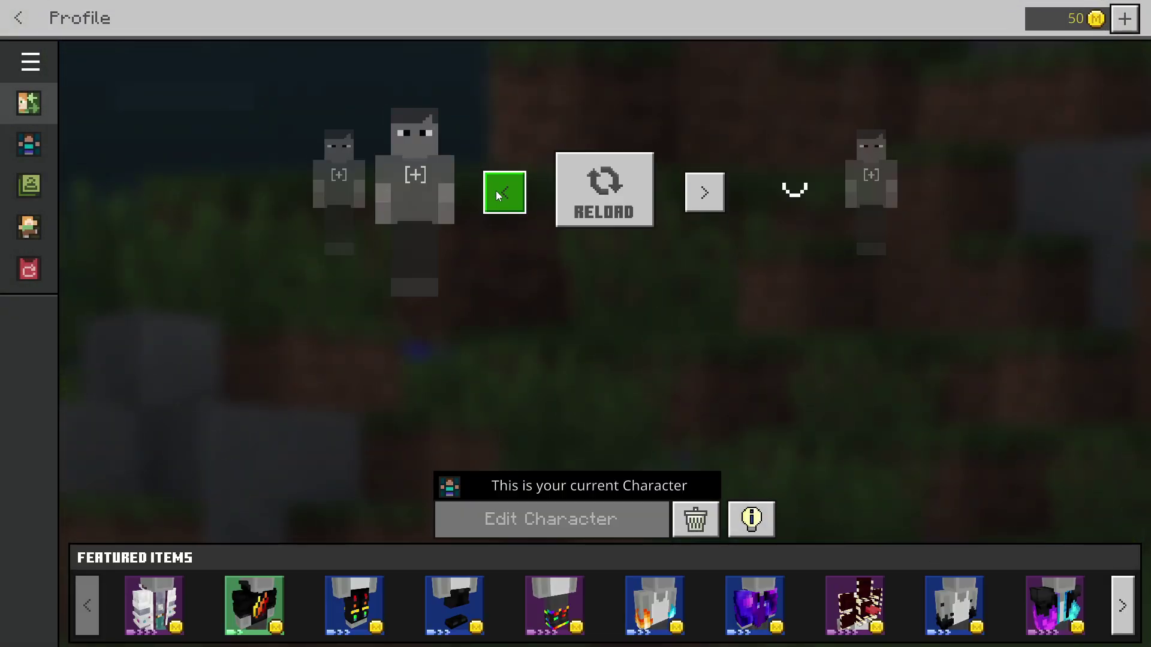
# Step: Select the pink skin from the custom skin pack in Classic Skins
pyautogui.click(24, 189)
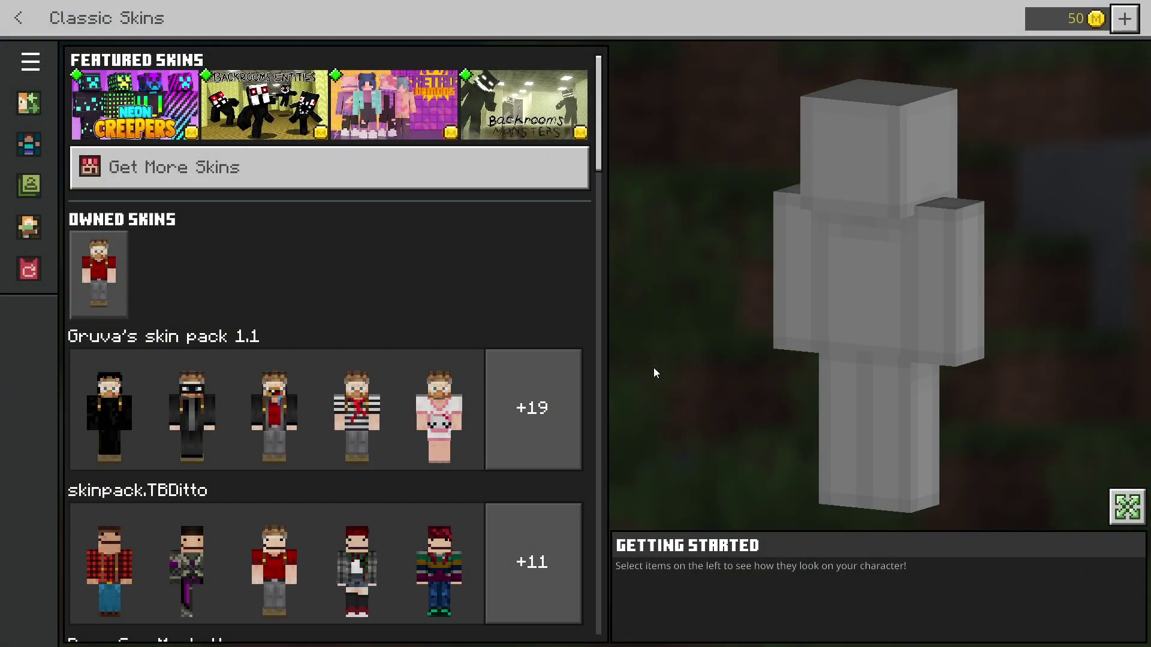
pyautogui.scroll(-3, 408, 492)
pyautogui.scroll(3, 419, 439)
pyautogui.click(423, 390)
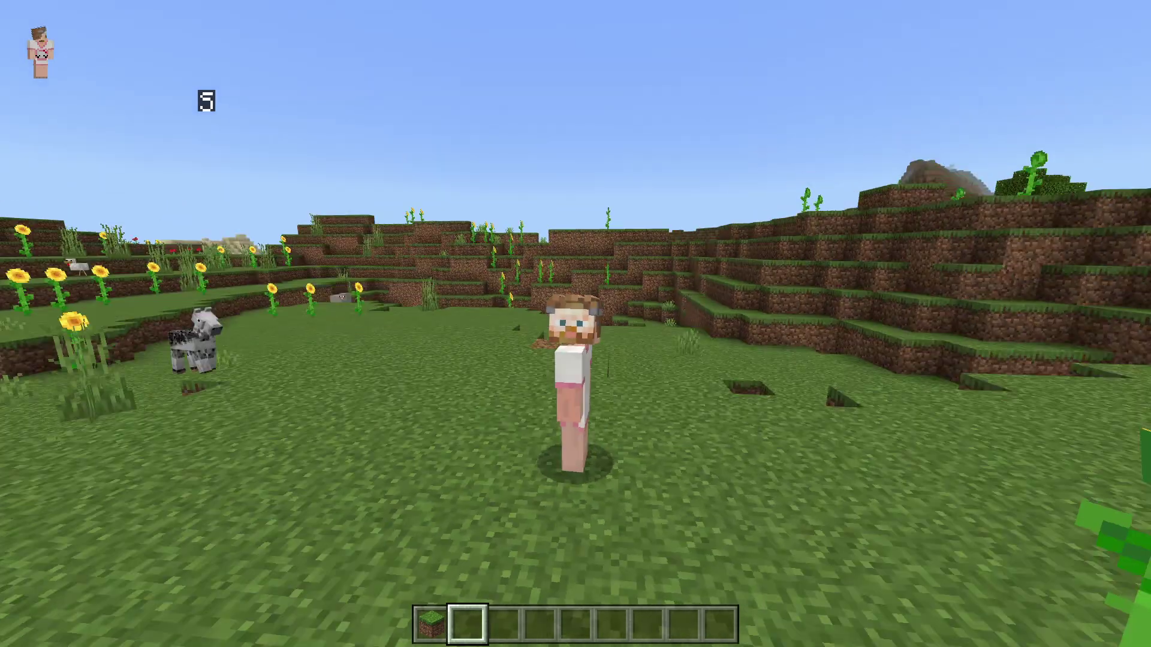
# Step: Walk the character in third person to show the pink Gruva's skin pack 1.1 skin
pyautogui.press('w')
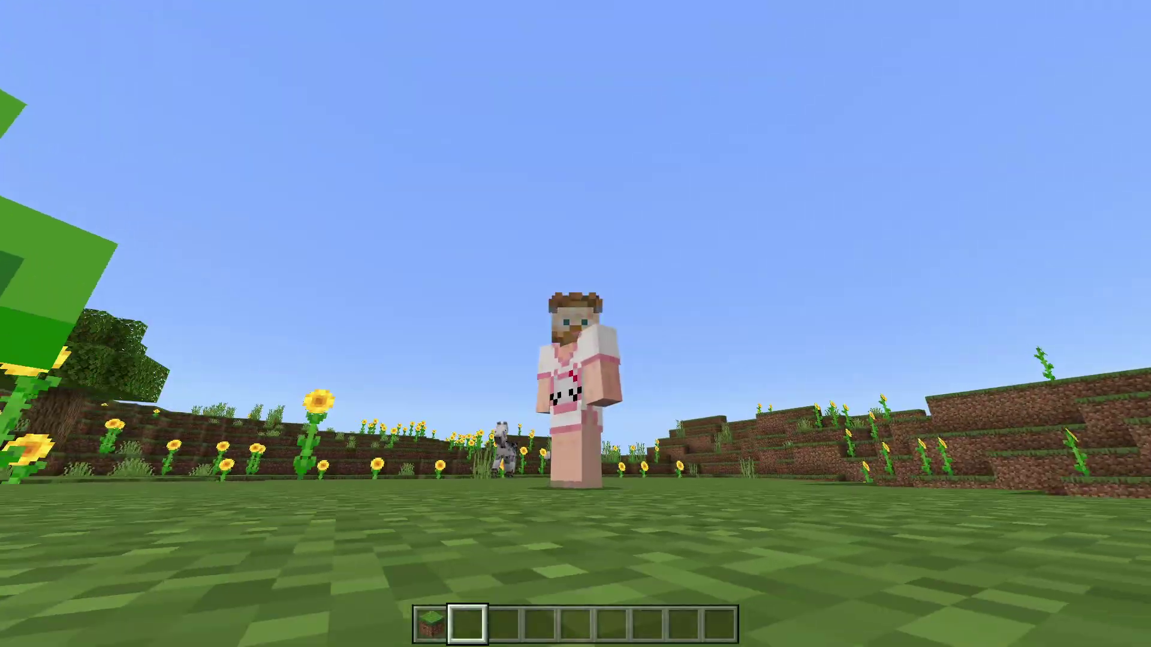